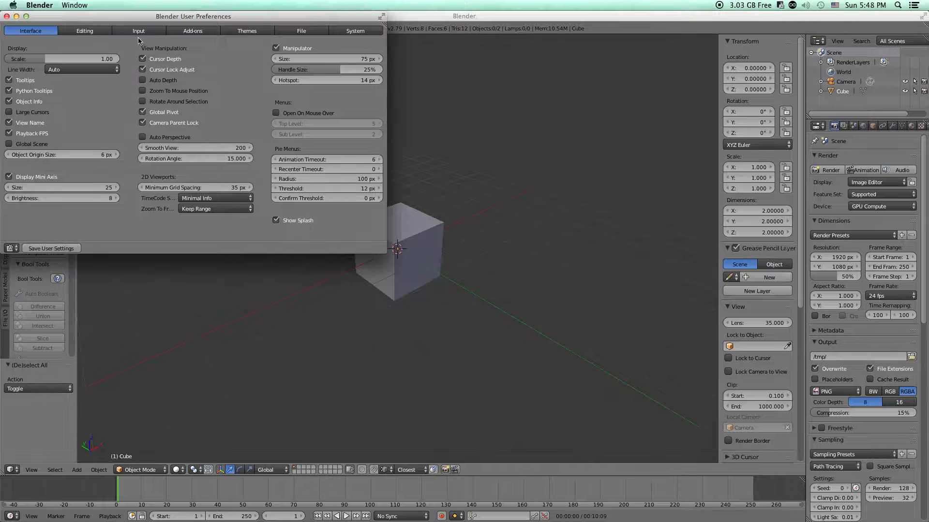
- Set the mouse button used for selection to Left in the input preferences, save the user settings and close the preferences
{"action": "left_click", "coordinate": [139, 32]}
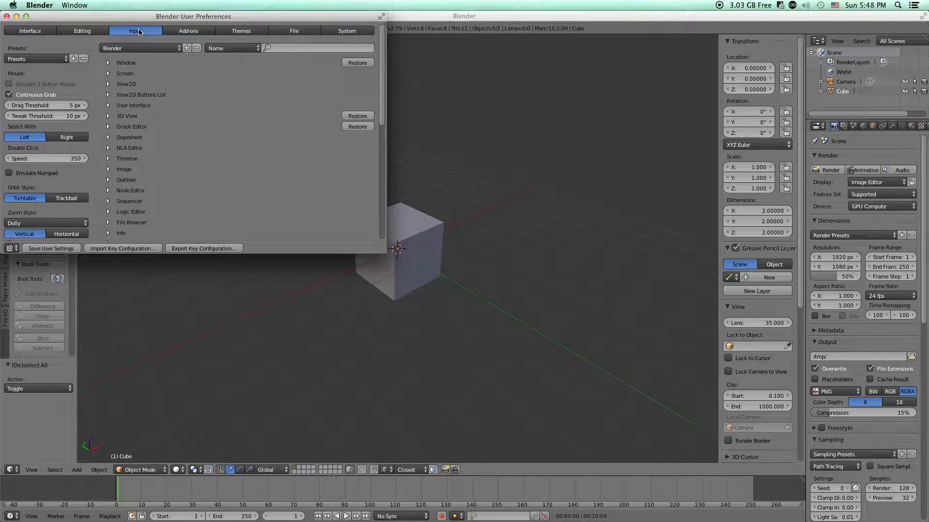
{"action": "left_click", "coordinate": [54, 139]}
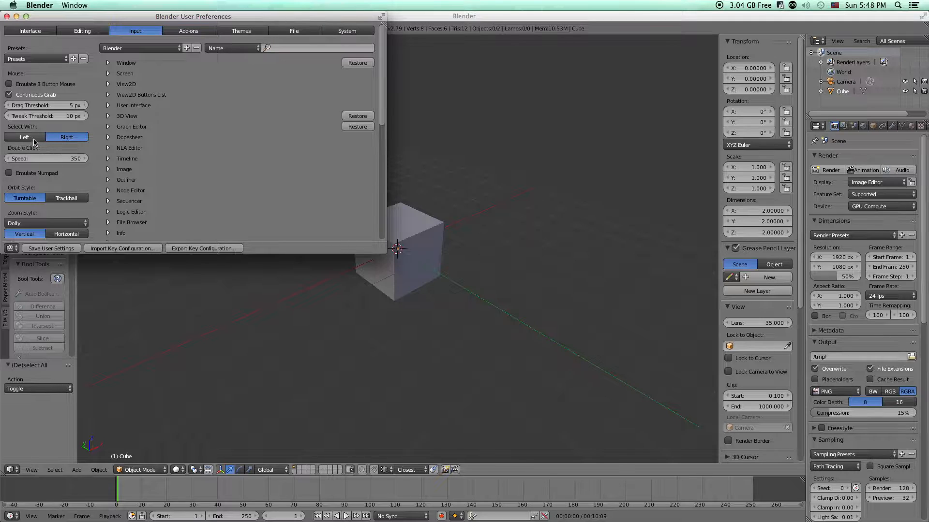
{"action": "left_click", "coordinate": [34, 139]}
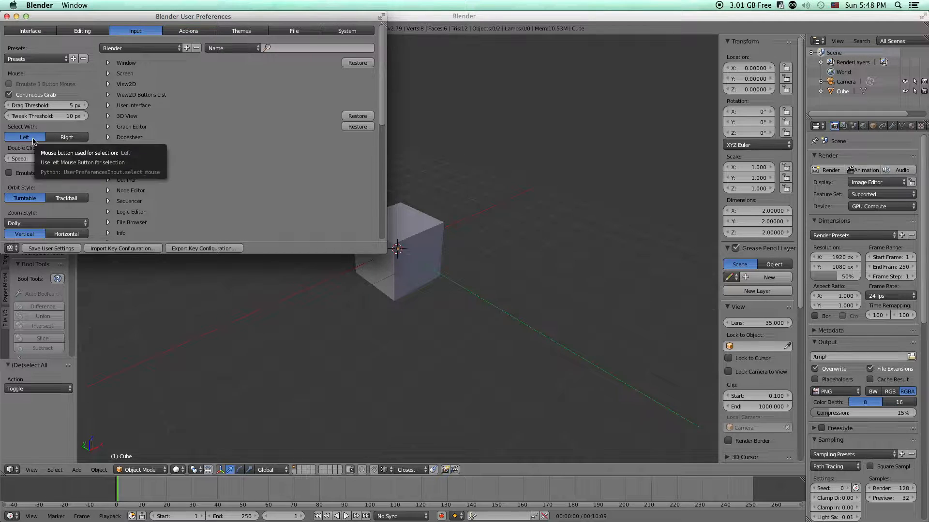
{"action": "left_click", "coordinate": [53, 251]}
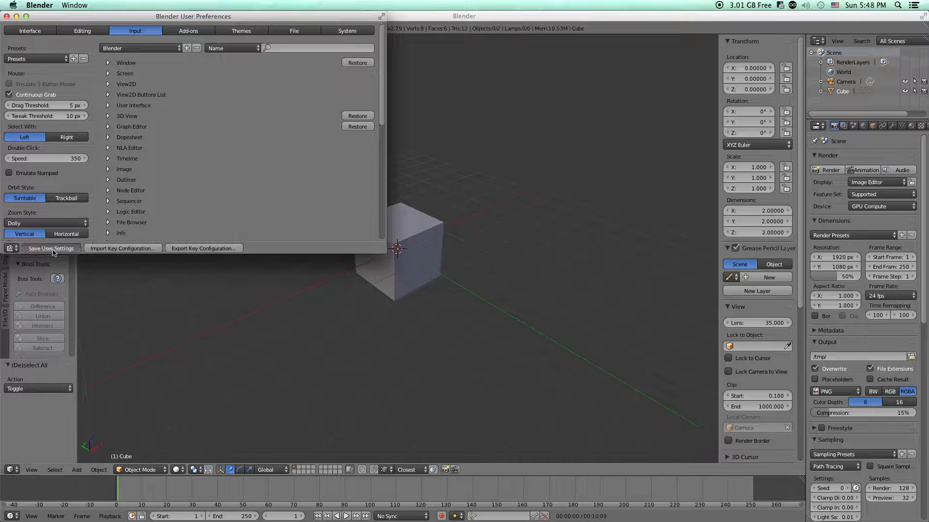
{"action": "left_click", "coordinate": [7, 16]}
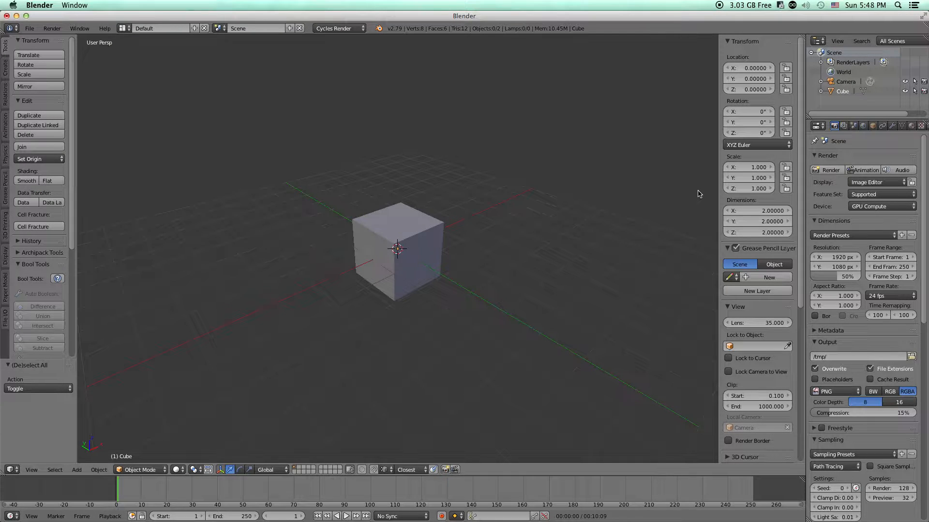
- Hide and show the 3D view's transform properties region several times, leaving it displayed
{"action": "key", "text": "n"}
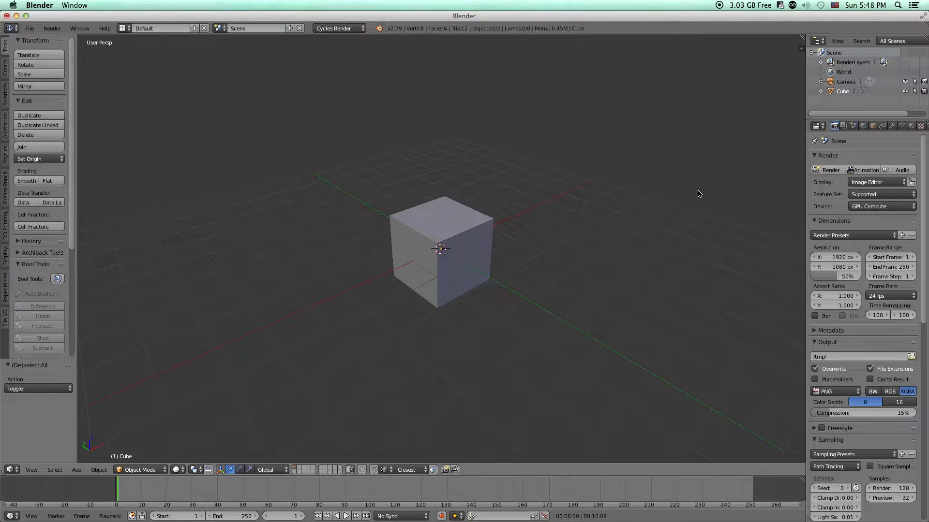
{"action": "key", "text": "n"}
{"action": "key", "text": "n"}
{"action": "key", "text": "n"}
{"action": "key", "text": "n"}
{"action": "key", "text": "n"}
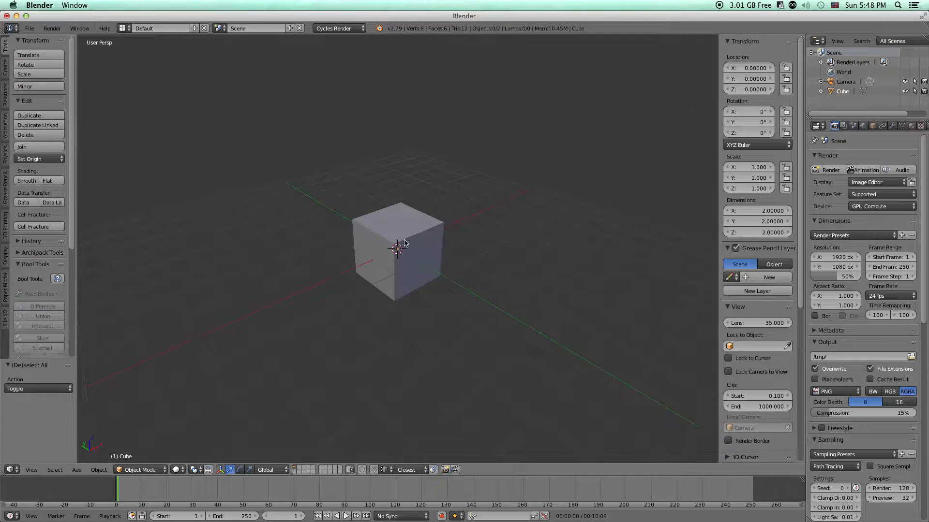
- Select the cube, move it along the X axis by about 3.07 and set its X location to 5
{"action": "right_click", "coordinate": [420, 234]}
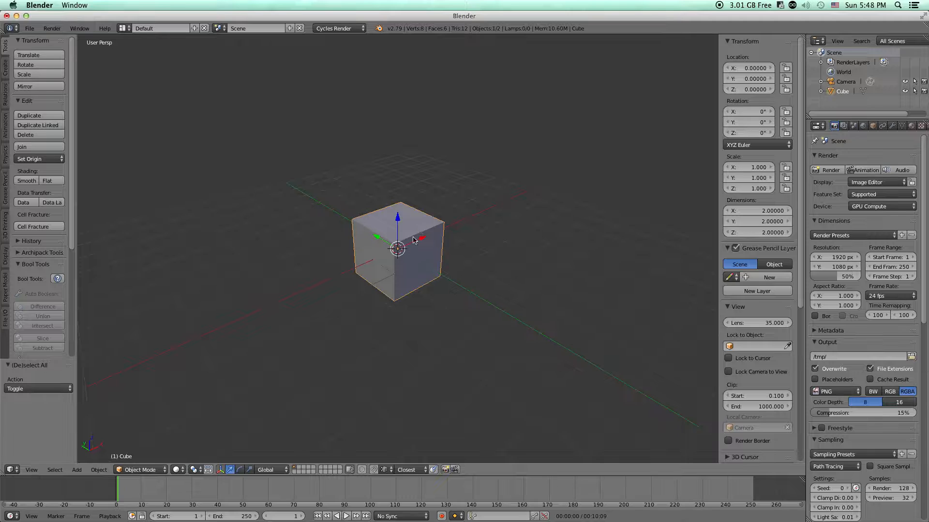
{"action": "left_click_drag", "start_coordinate": [425, 242], "coordinate": [486, 211]}
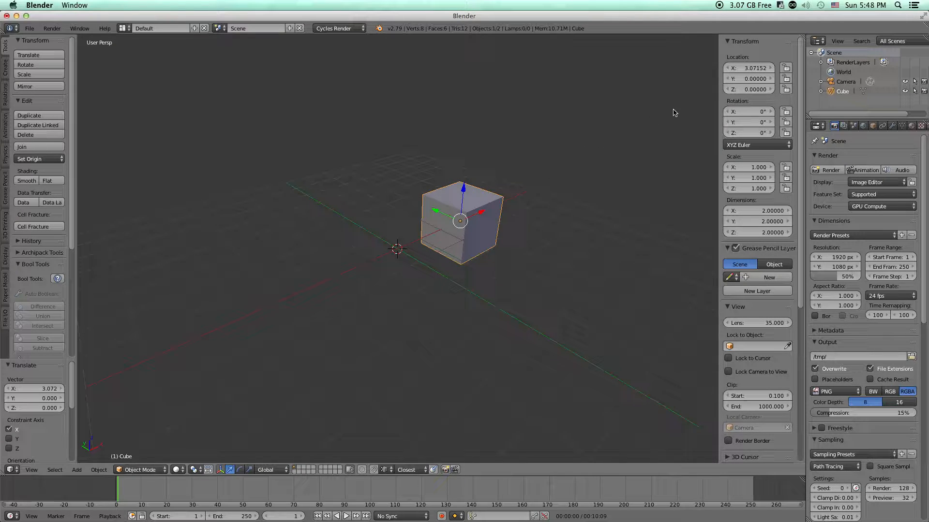
{"action": "left_click", "coordinate": [748, 69]}
{"action": "type", "text": "5"}
{"action": "key", "text": "Return"}
- Set the cube's X location to 0, then deselect and reselect the cube
{"action": "left_click", "coordinate": [749, 68]}
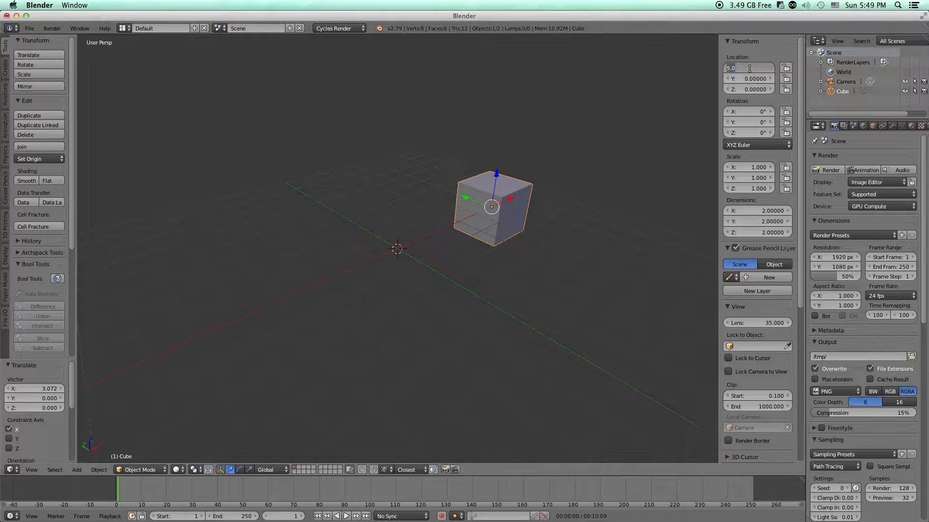
{"action": "key", "text": "Return"}
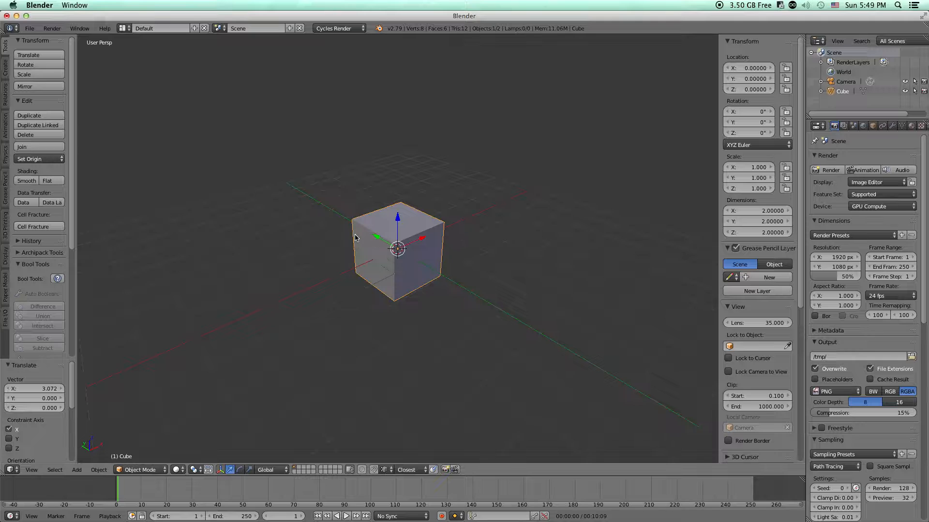
{"action": "key", "text": "a"}
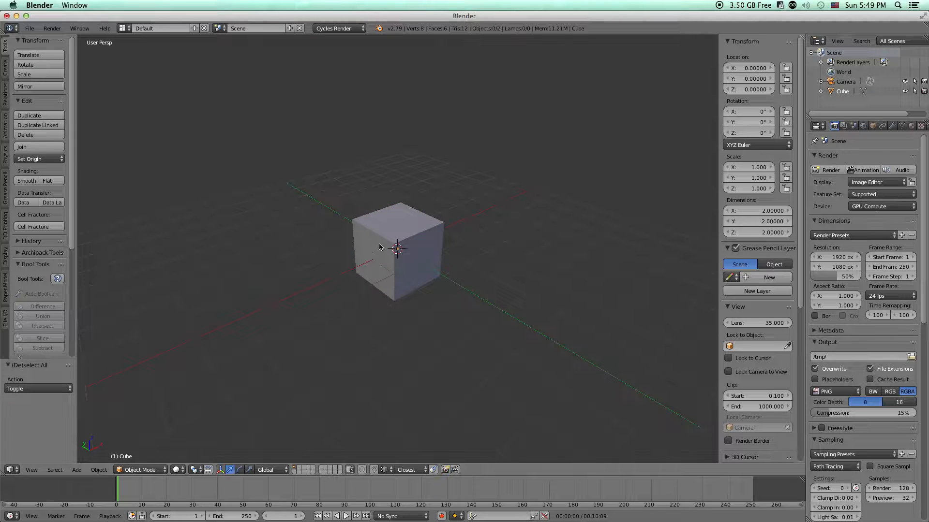
{"action": "right_click", "coordinate": [383, 228]}
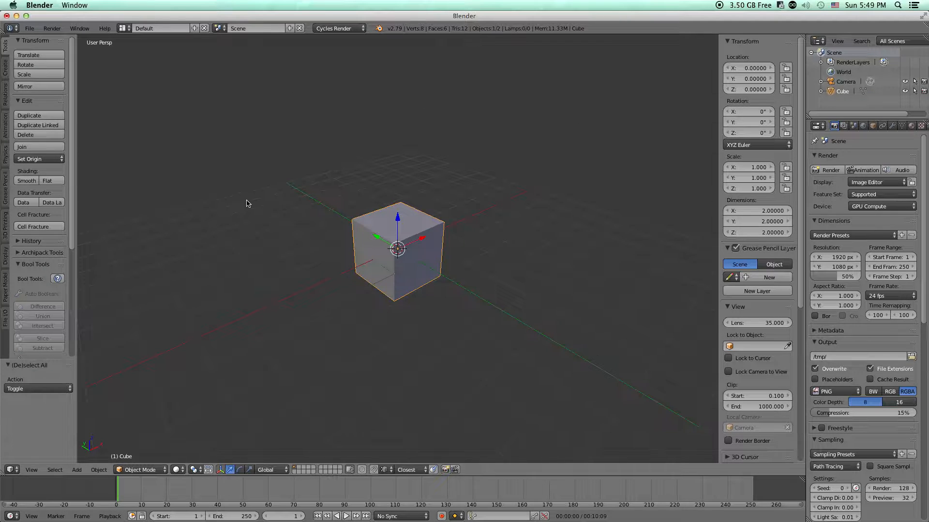
- Try moving the cube freely with Grab three times, cancelling each move
{"action": "key", "text": "g"}
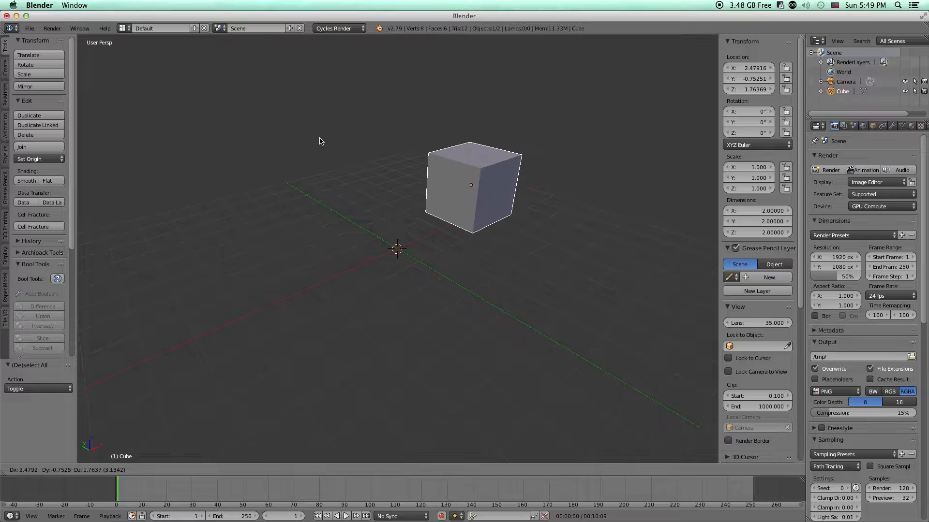
{"action": "key", "text": "Escape"}
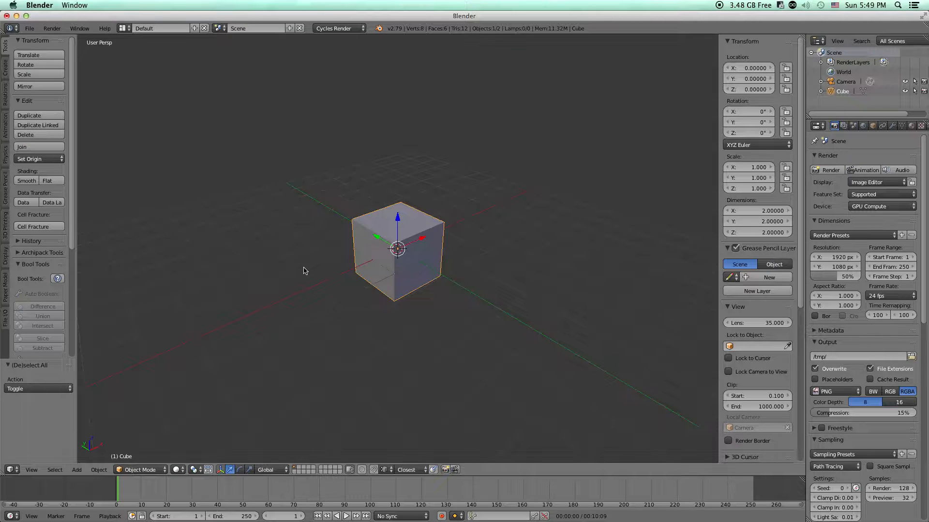
{"action": "key", "text": "g"}
{"action": "key", "text": "Escape"}
{"action": "key", "text": "g"}
{"action": "key", "text": "Escape"}
- Move the cube freely to about X 3.58, Y -1.53, Z 1.99 and clear its location back to the origin
{"action": "key", "text": "g"}
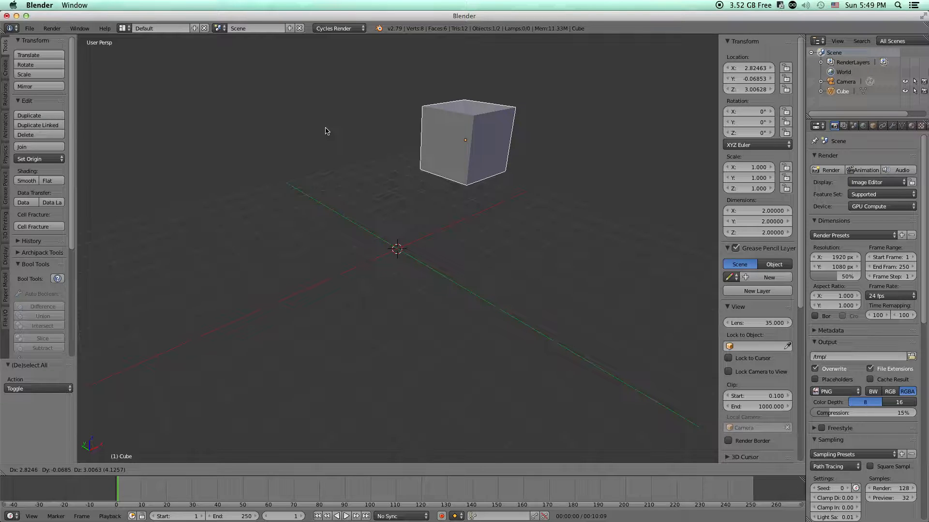
{"action": "left_click", "coordinate": [373, 169]}
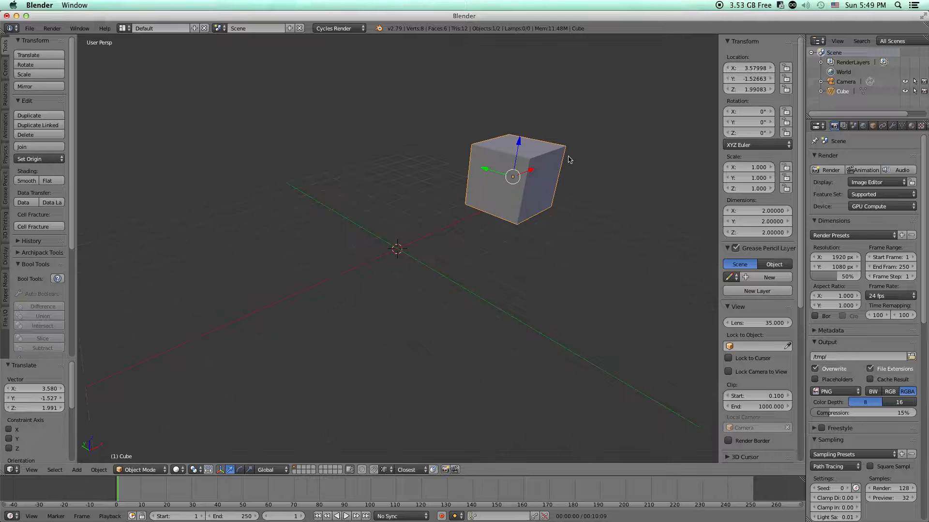
{"action": "key", "text": "alt+g"}
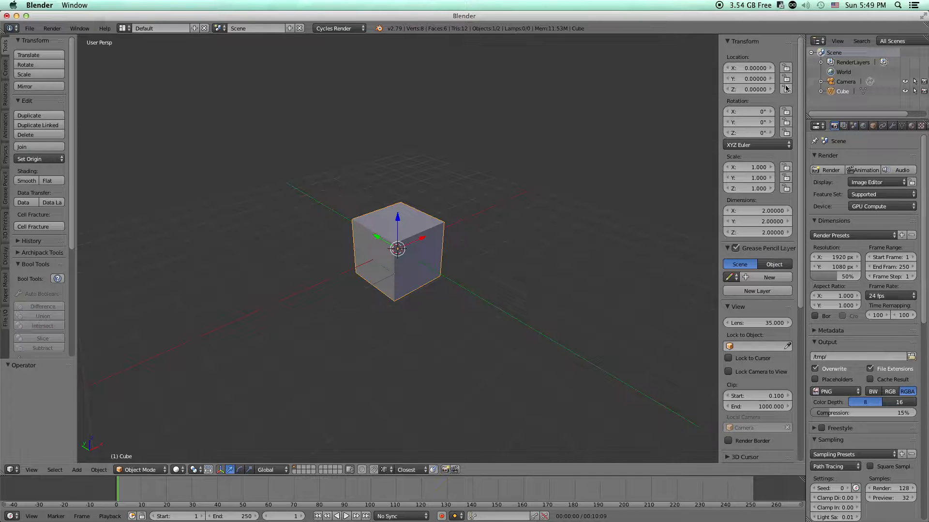
- Lock the cube's X and Y location, leaving Z unlocked, and raise the cube about 0.18 along Z
{"action": "left_click", "coordinate": [786, 67]}
{"action": "left_click", "coordinate": [786, 78]}
{"action": "left_click", "coordinate": [786, 89]}
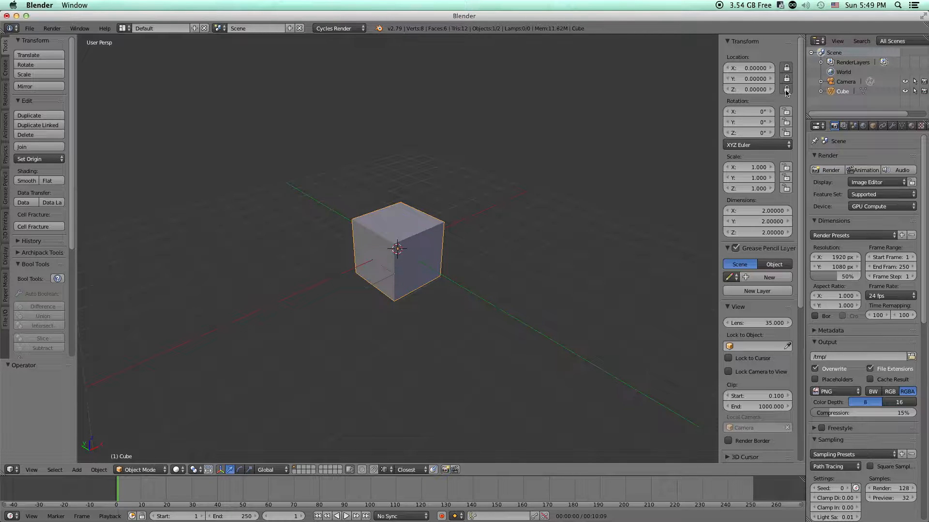
{"action": "left_click", "coordinate": [785, 90]}
{"action": "mouse_move", "coordinate": [397, 215]}
{"action": "left_mouse_down"}
{"action": "mouse_move", "coordinate": [395, 155]}
{"action": "mouse_move", "coordinate": [396, 210]}
{"action": "left_mouse_up"}
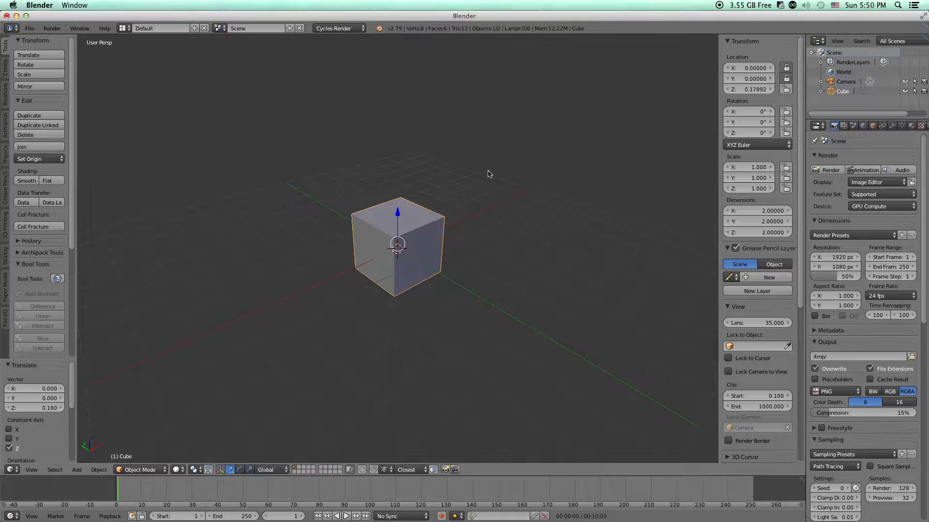
- Unlock the cube's Y and X location and set its Z location to 0
{"action": "left_click", "coordinate": [786, 78]}
{"action": "left_click", "coordinate": [786, 67]}
{"action": "double_click", "coordinate": [749, 90]}
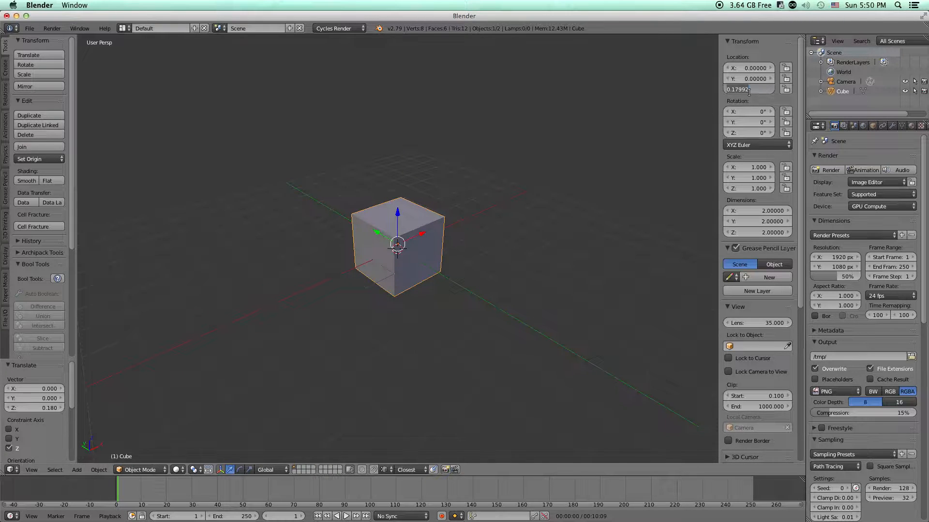
{"action": "type", "text": "0"}
{"action": "key", "text": "Return"}
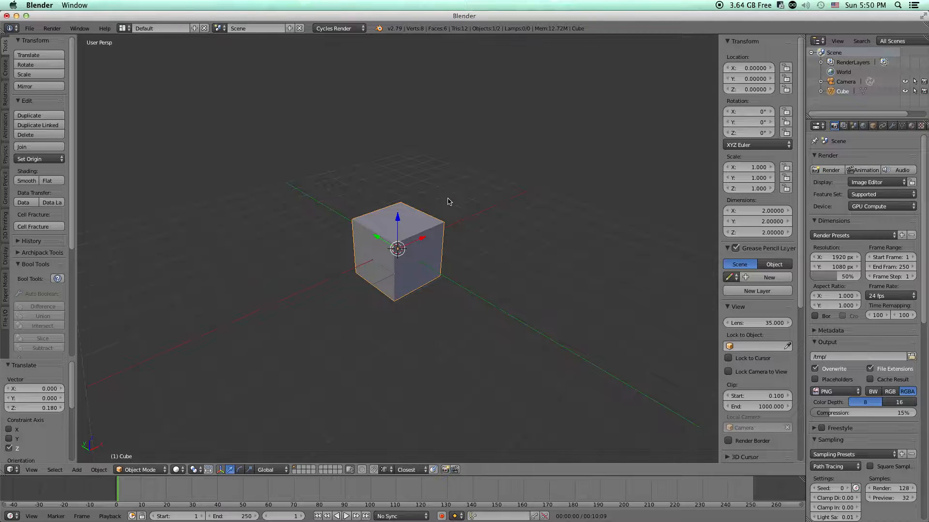
- Try rotating the cube freely and around the global X, Y and Z axes, then cancel the rotation
{"action": "key", "text": "r"}
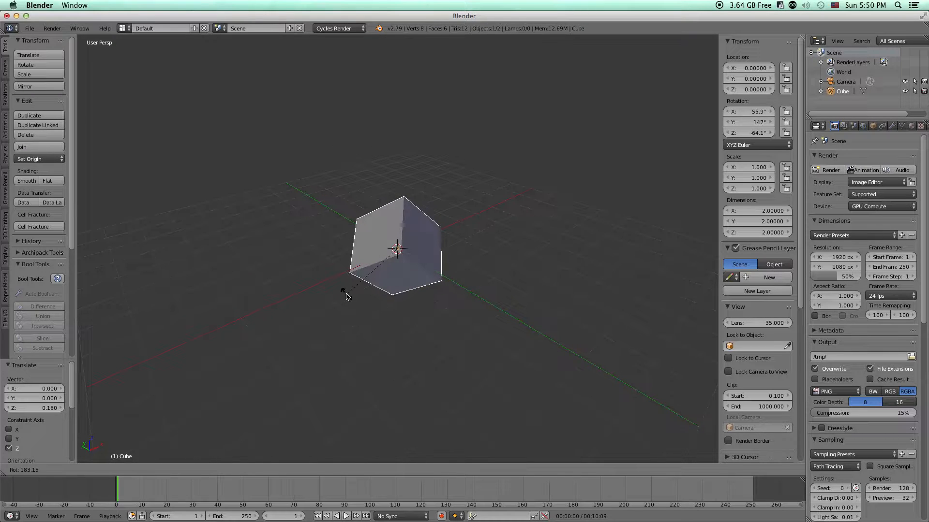
{"action": "key", "text": "x"}
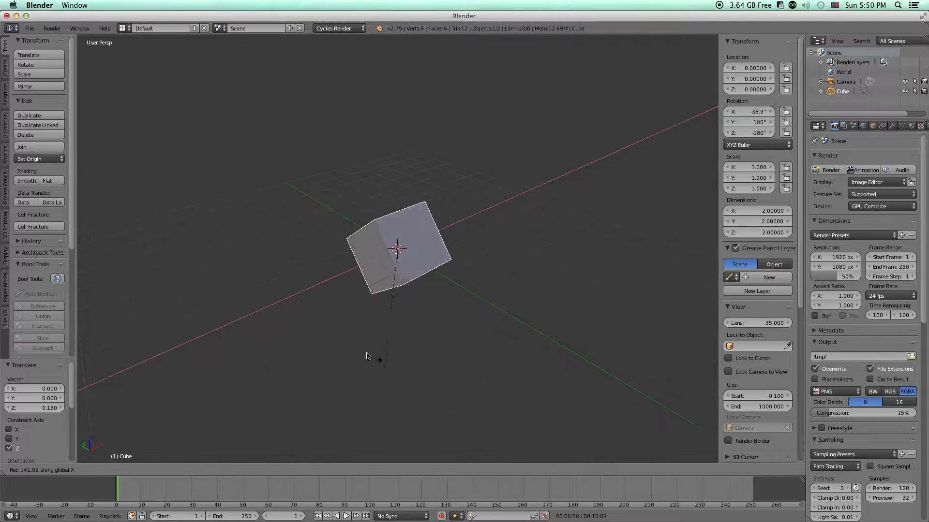
{"action": "key", "text": "y"}
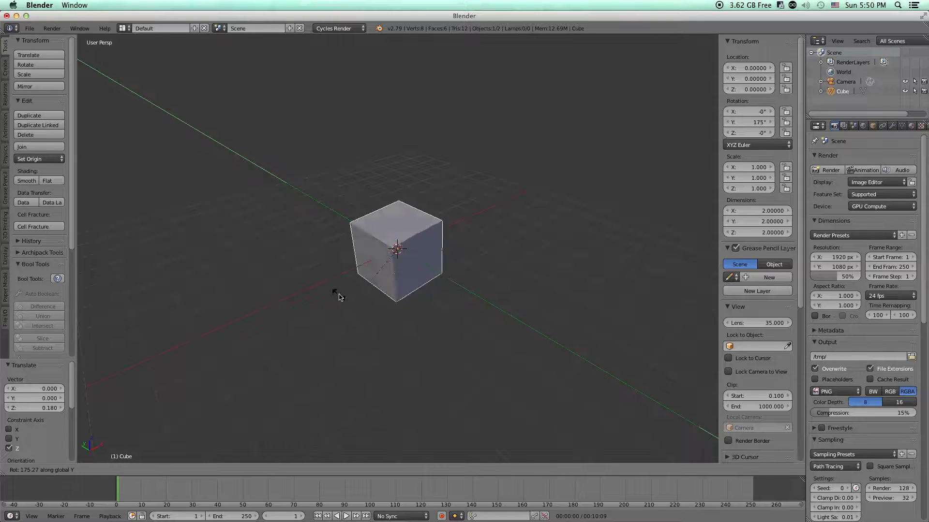
{"action": "key", "text": "z"}
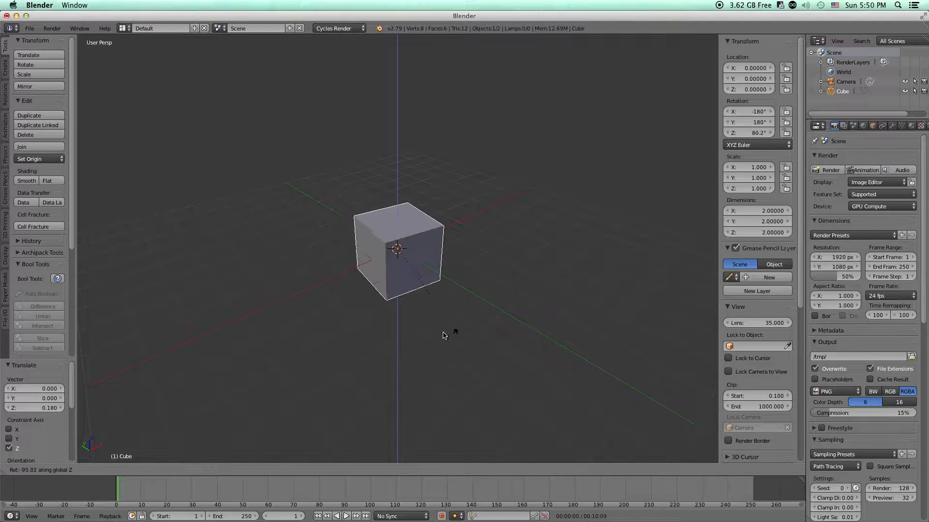
{"action": "key", "text": "Escape"}
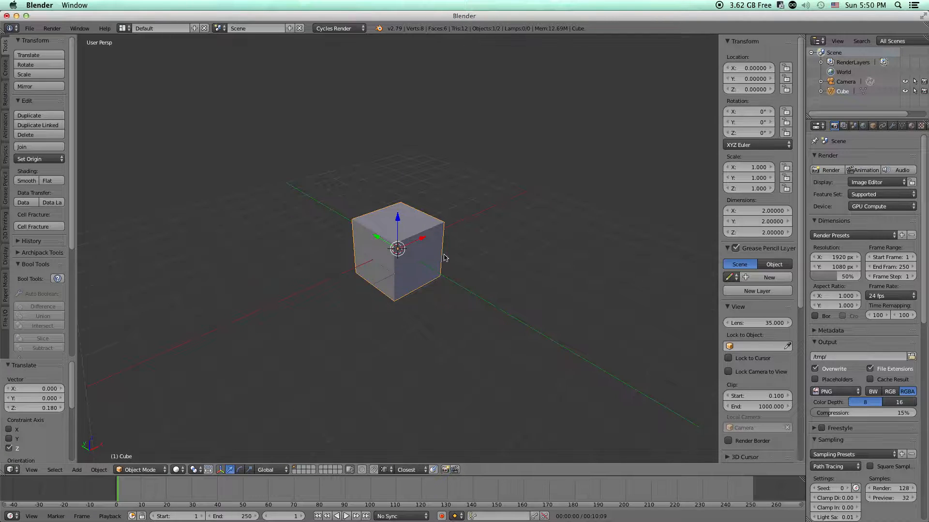
- Try moving the cube along the global X axis and cancel the move
{"action": "key", "text": "g"}
{"action": "key", "text": "x"}
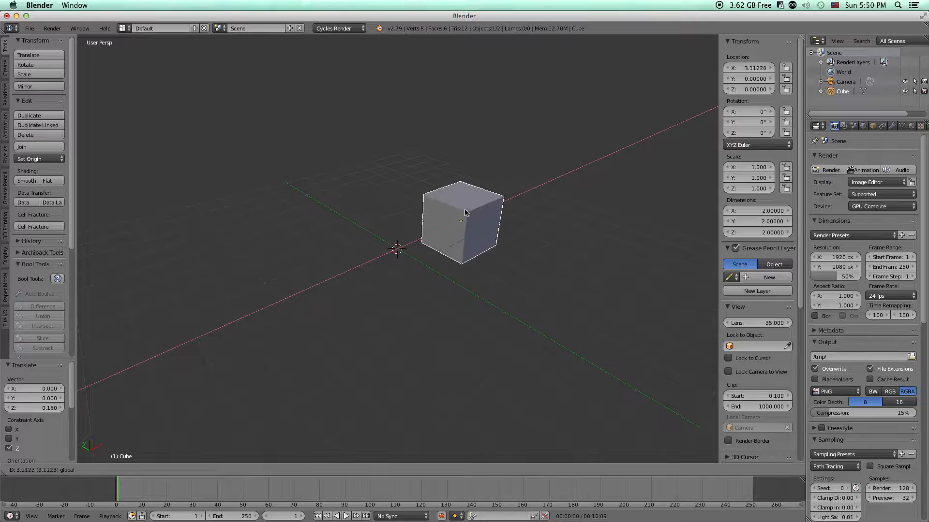
{"action": "key", "text": "Escape"}
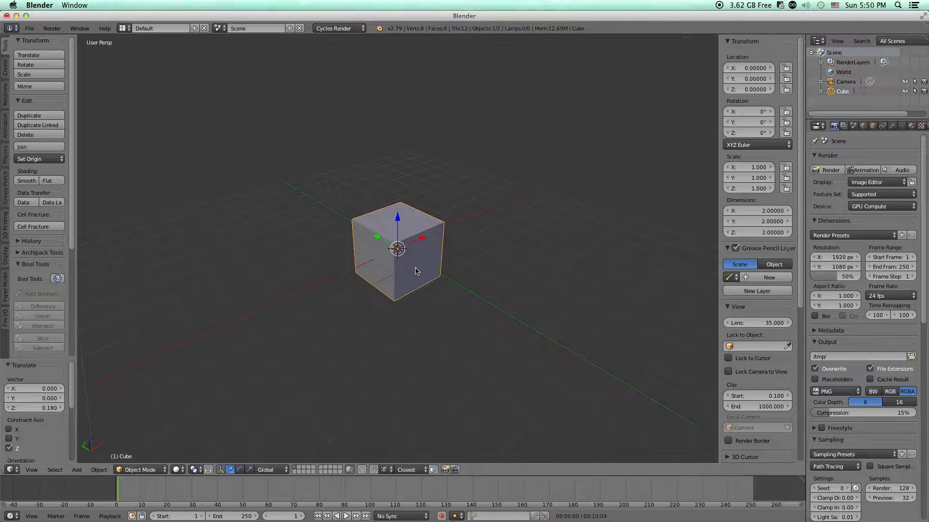
- Move the cube exactly 2 units along the global Z axis, after trying the X and Y constraints
{"action": "key", "text": "g"}
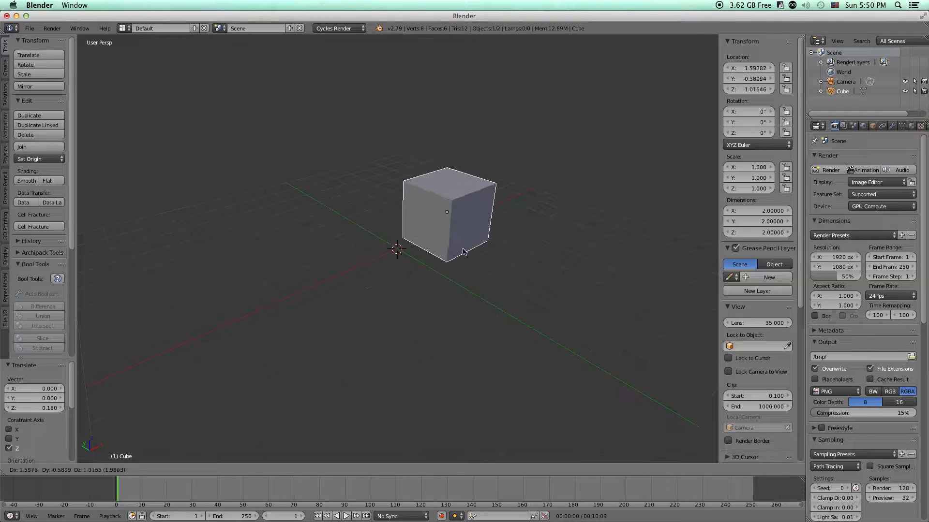
{"action": "key", "text": "x"}
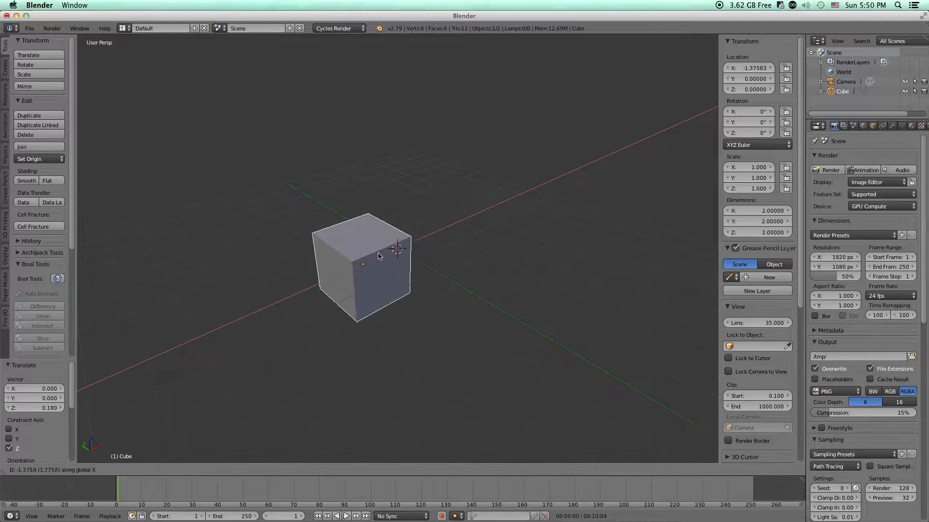
{"action": "key", "text": "y"}
{"action": "key", "text": "z"}
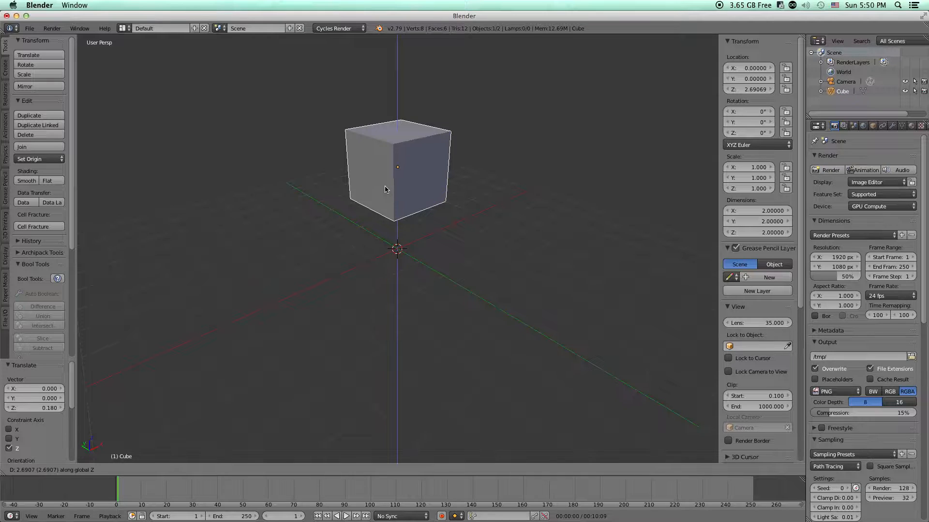
{"action": "type", "text": "2"}
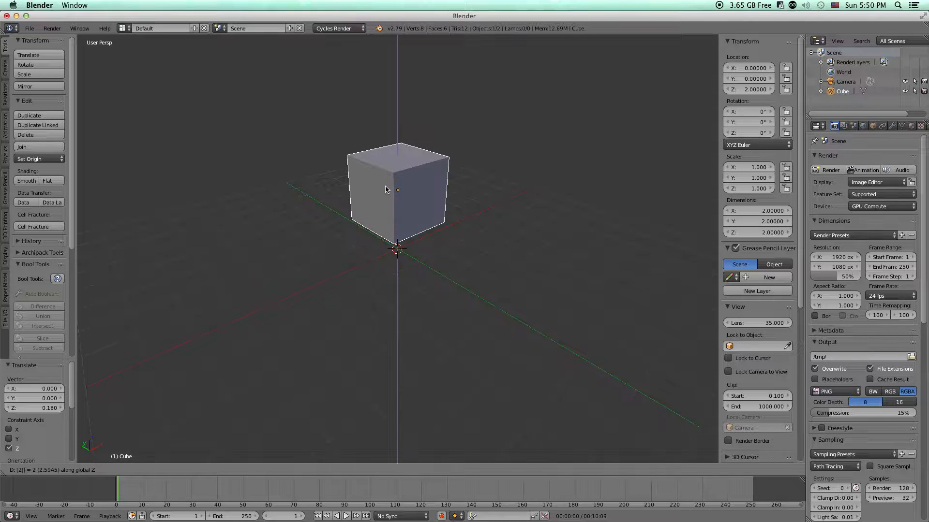
{"action": "key", "text": "Return"}
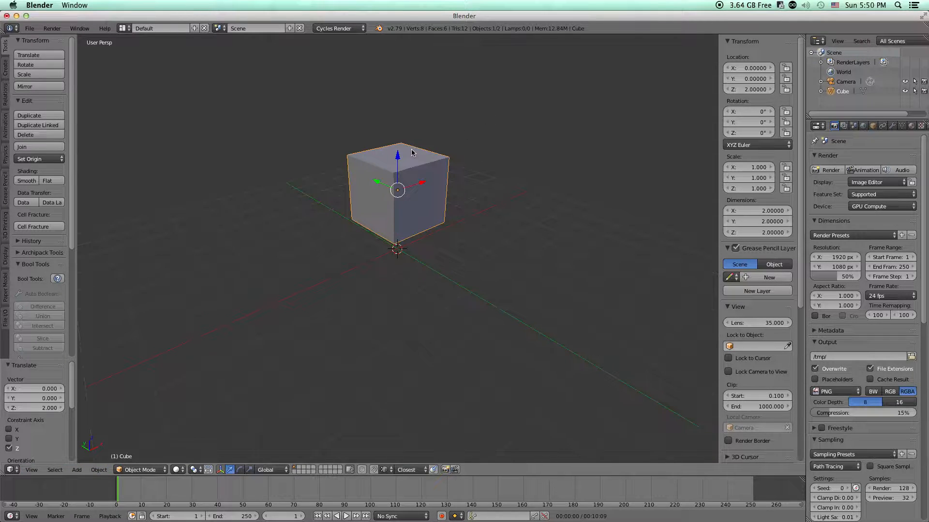
- Move the cube -2 units along the global Z axis
{"action": "left_click_drag", "start_coordinate": [397, 156], "coordinate": [394, 119]}
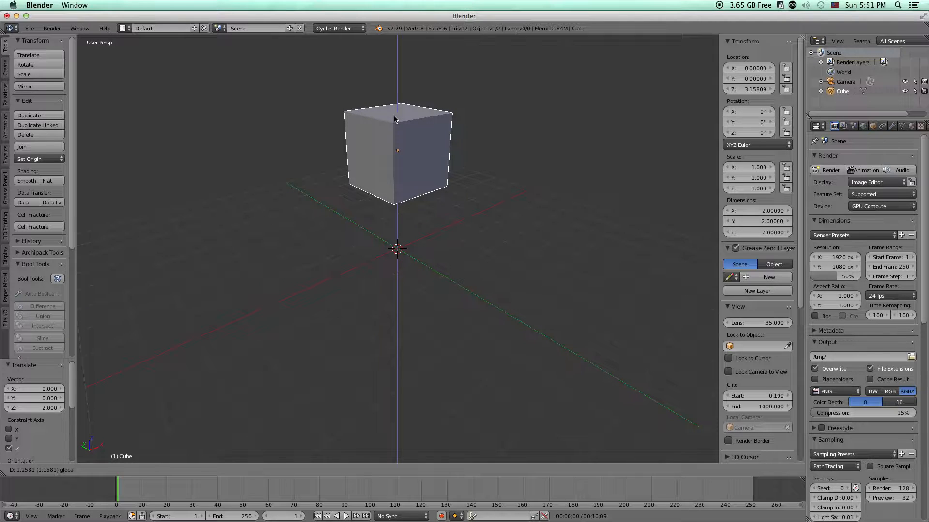
{"action": "type", "text": "-2"}
{"action": "key", "text": "Return"}
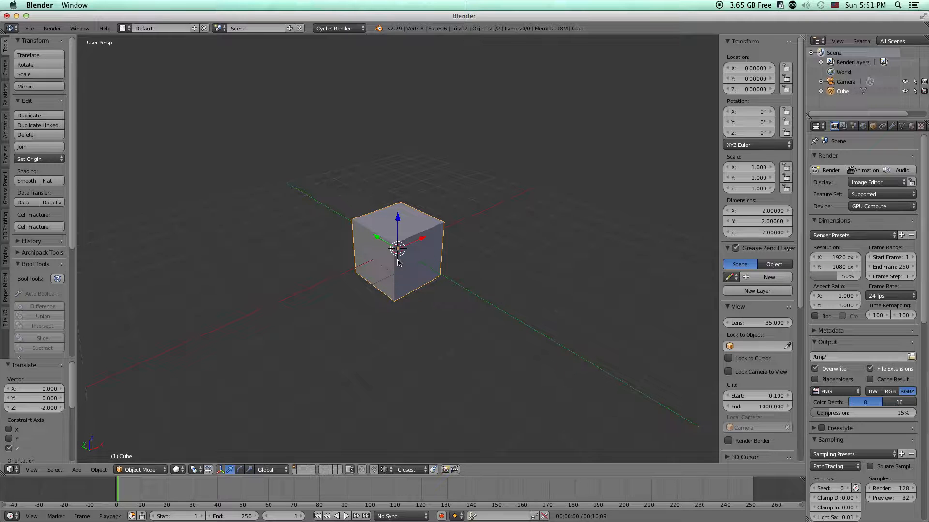
- Try scaling the cube uniformly, along the X, Y and Z axes, and with Z or X locked, then cancel
{"action": "key", "text": "s"}
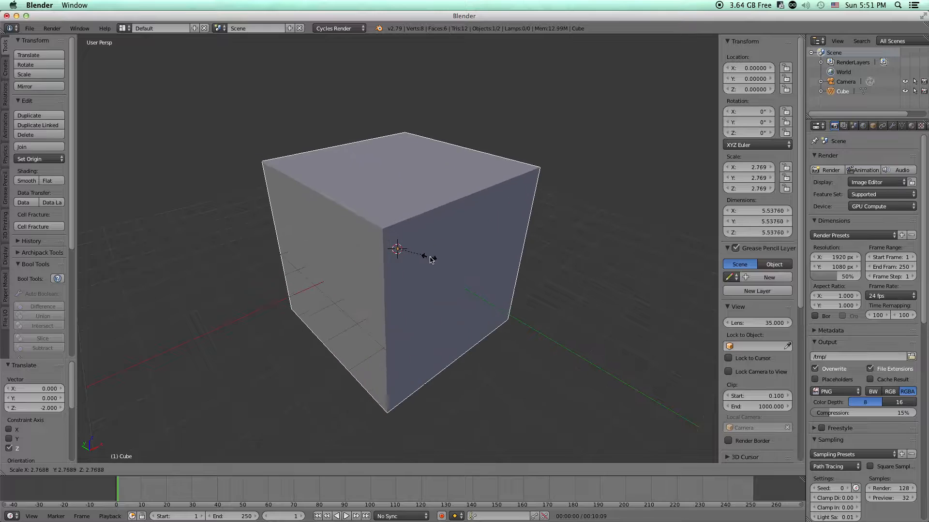
{"action": "key", "text": "x"}
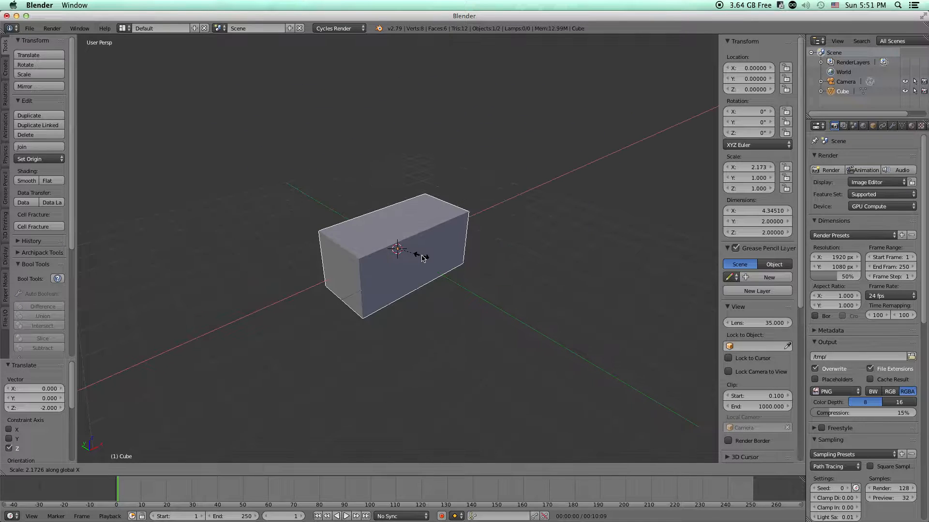
{"action": "key", "text": "y"}
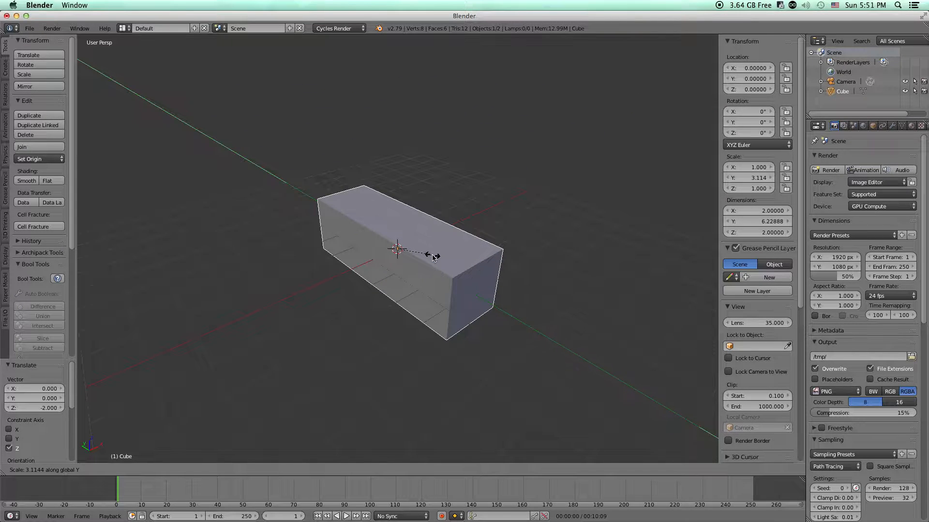
{"action": "key", "text": "z"}
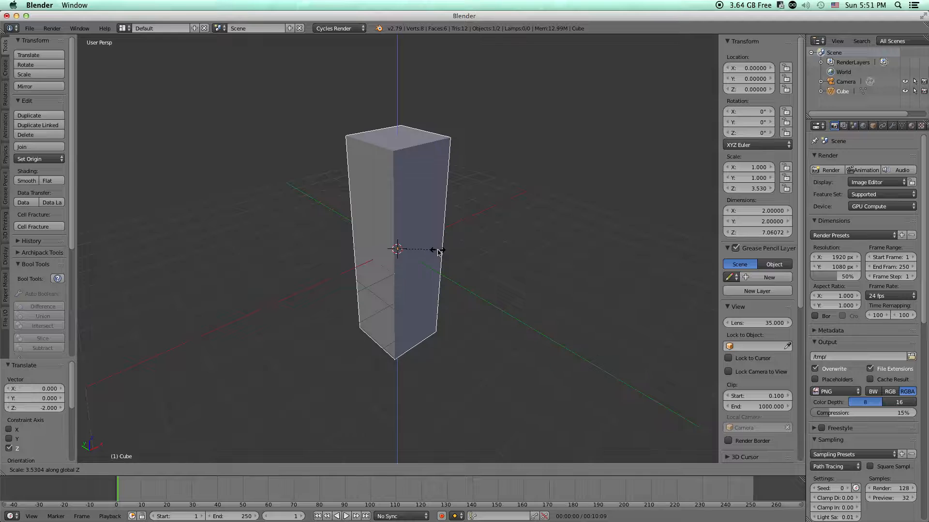
{"action": "key", "text": "shift+z"}
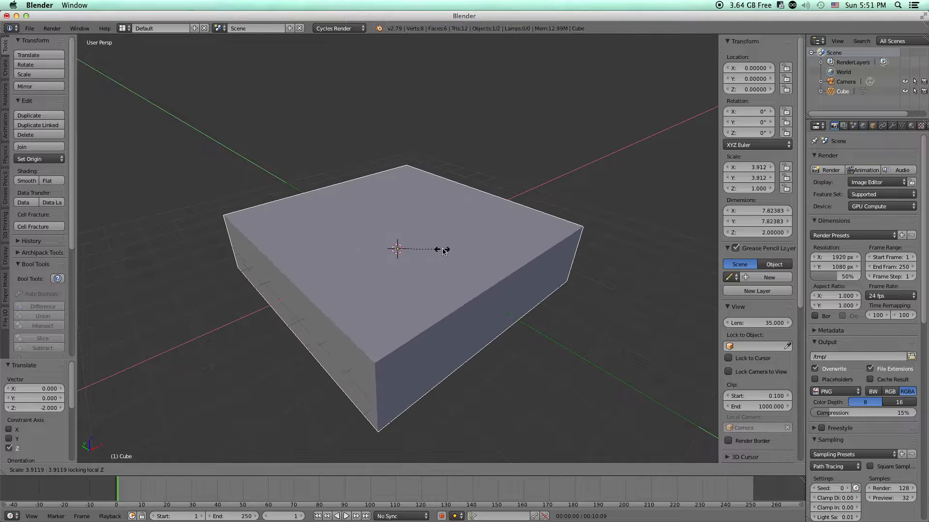
{"action": "key", "text": "shift+x"}
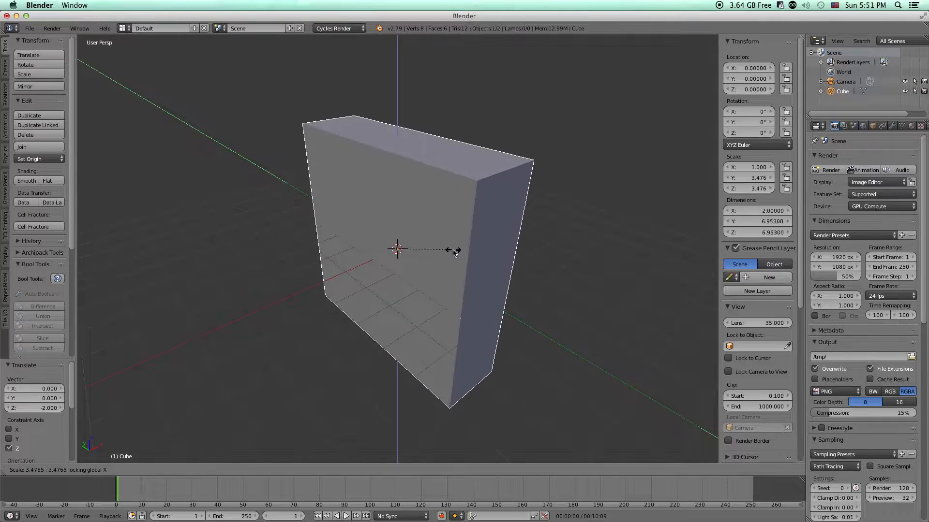
{"action": "key", "text": "Escape"}
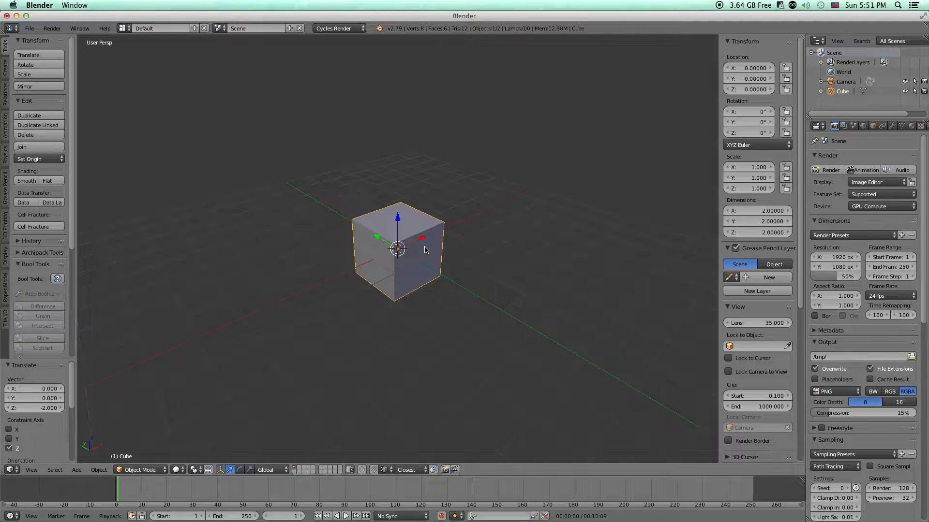
- Try moving the cube freely, along the global X axis and with the X axis locked, then cancel the move
{"action": "key", "text": "g"}
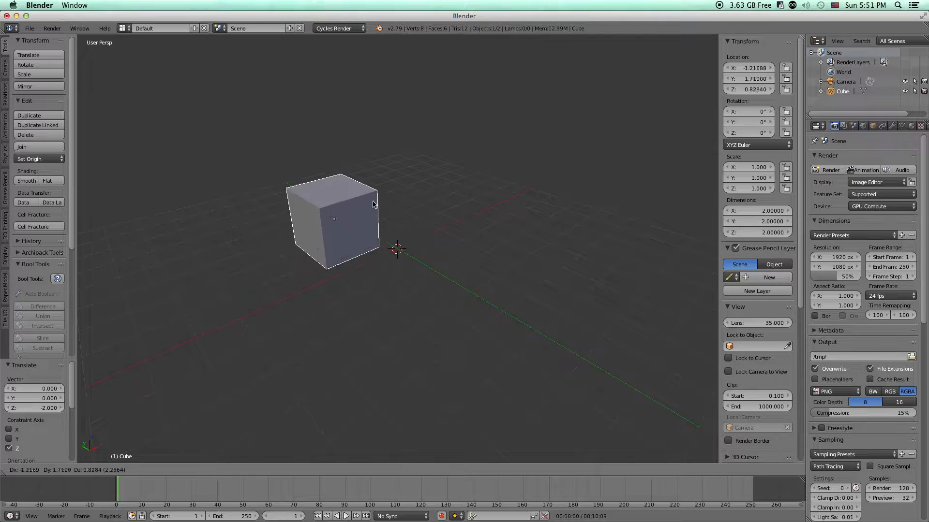
{"action": "key", "text": "x"}
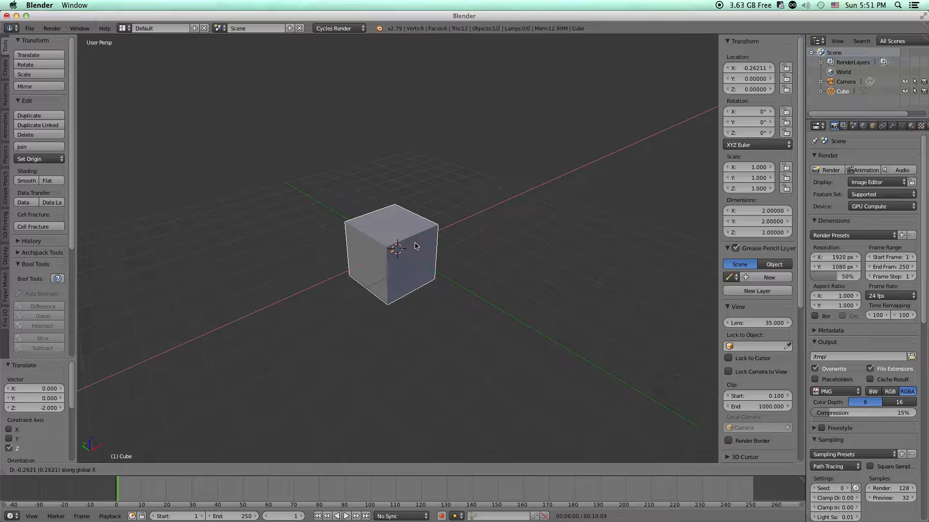
{"action": "key", "text": "x"}
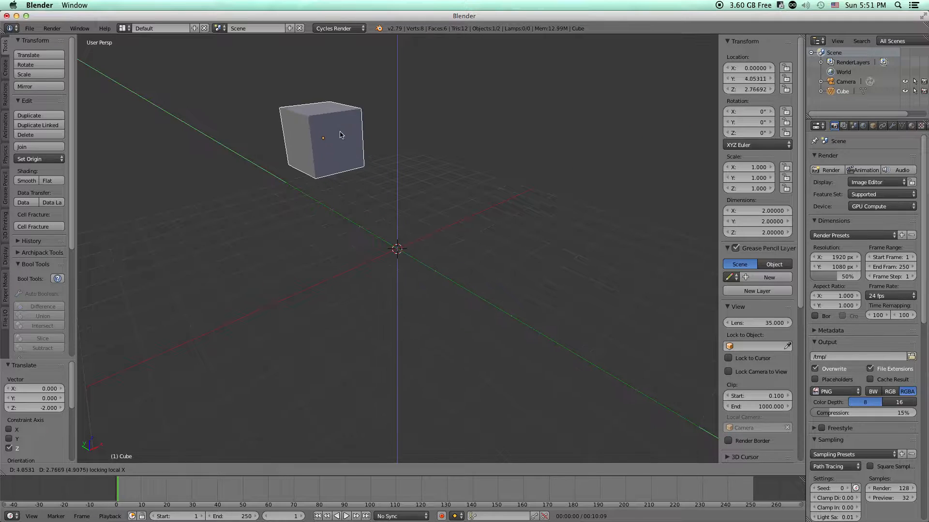
{"action": "key", "text": "Escape"}
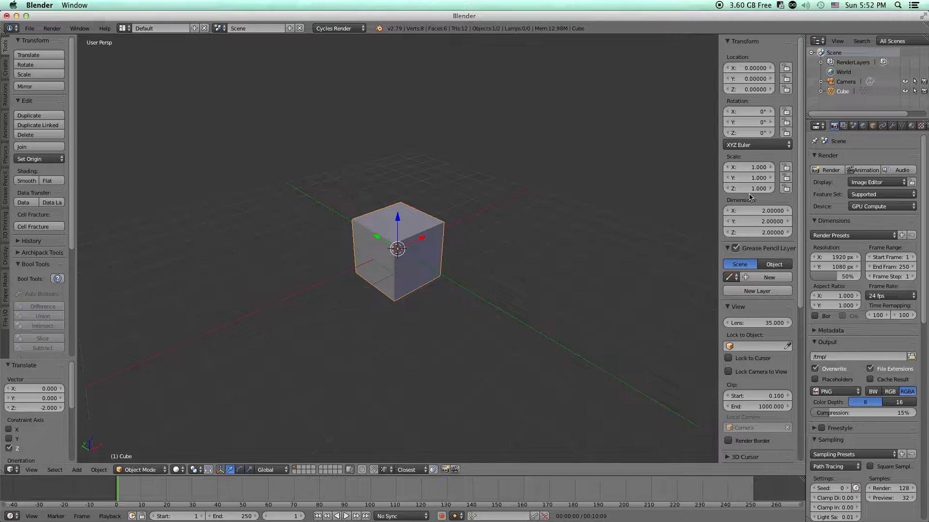
- Stretch the cube along the global X axis and set its X dimension to 5
{"action": "scroll", "coordinate": [649, 219], "scroll_direction": "down", "scroll_amount": 1}
{"action": "scroll", "coordinate": [404, 242], "scroll_direction": "up", "scroll_amount": 2}
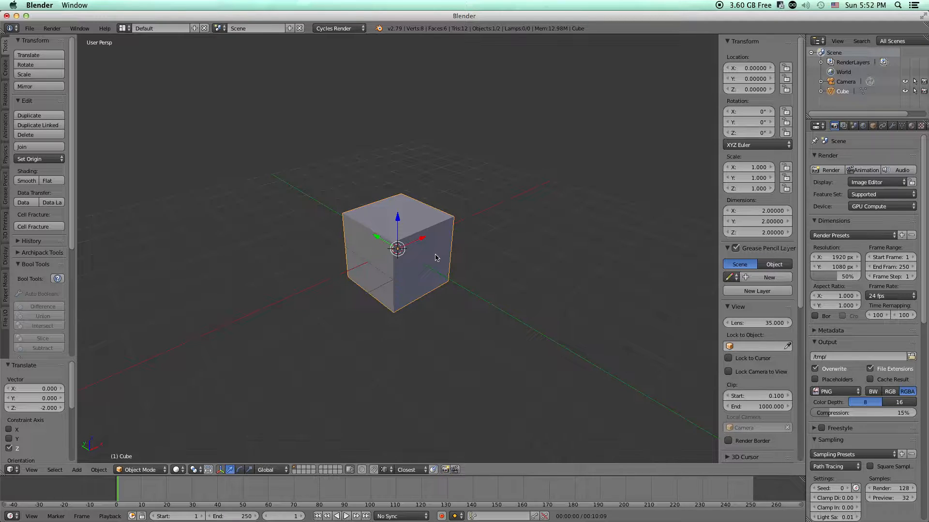
{"action": "key", "text": "s"}
{"action": "key", "text": "x"}
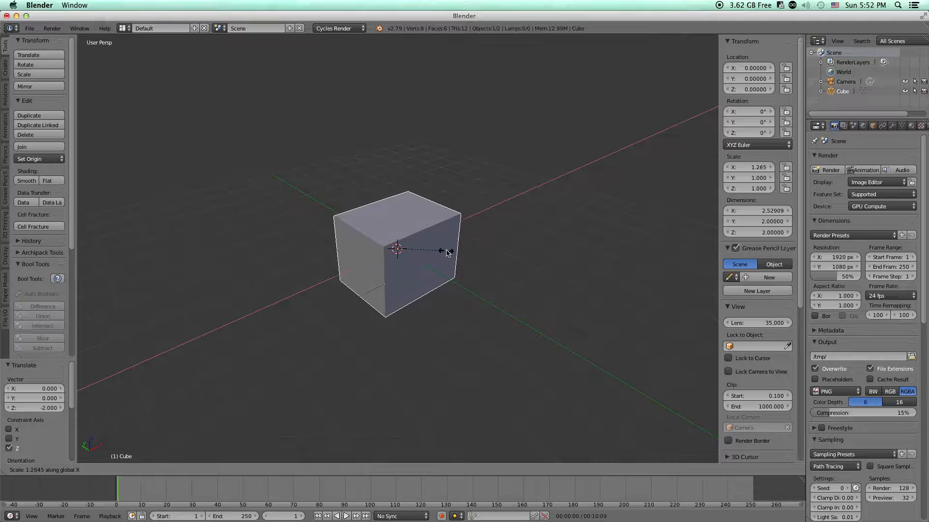
{"action": "left_click", "coordinate": [518, 220]}
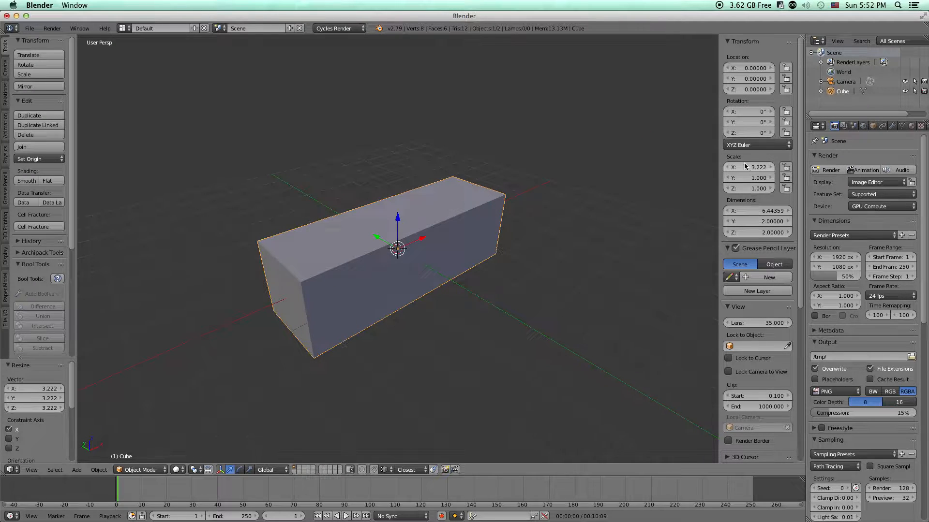
{"action": "left_click", "coordinate": [759, 213]}
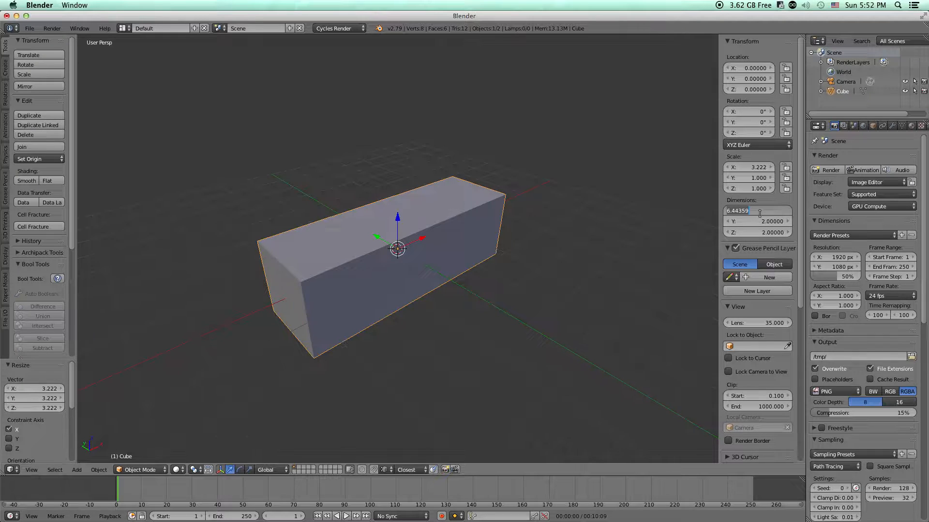
{"action": "type", "text": "5"}
{"action": "key", "text": "Return"}
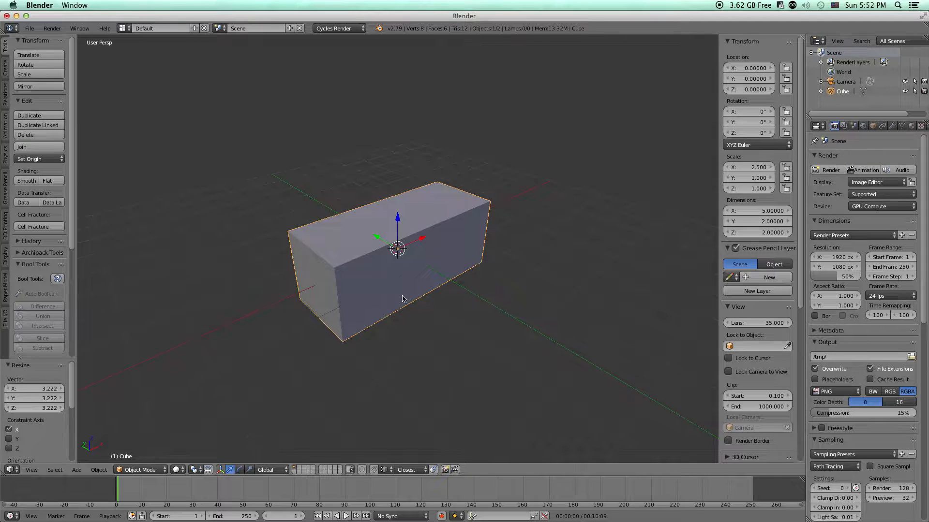
- Toggle the stretched cube between Edit Mode and Object Mode, finishing in Object Mode
{"action": "key", "text": "Tab"}
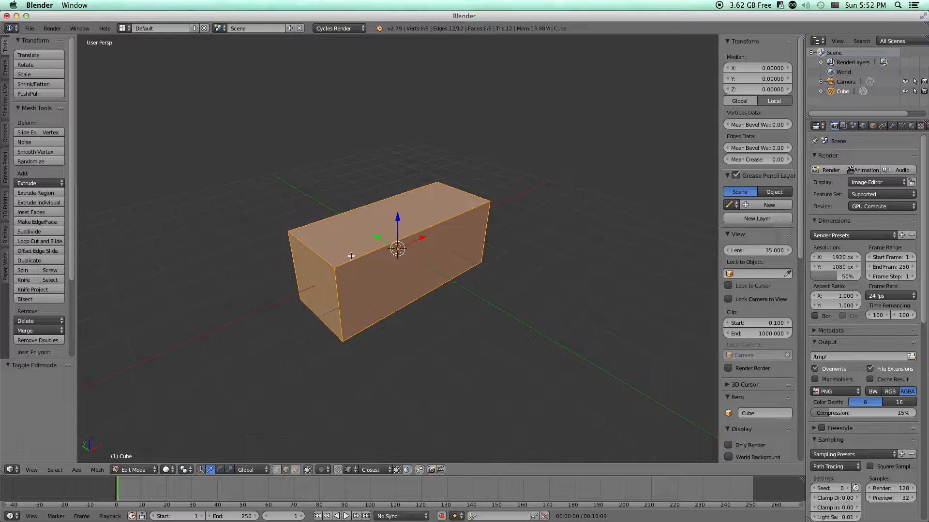
{"action": "key", "text": "a"}
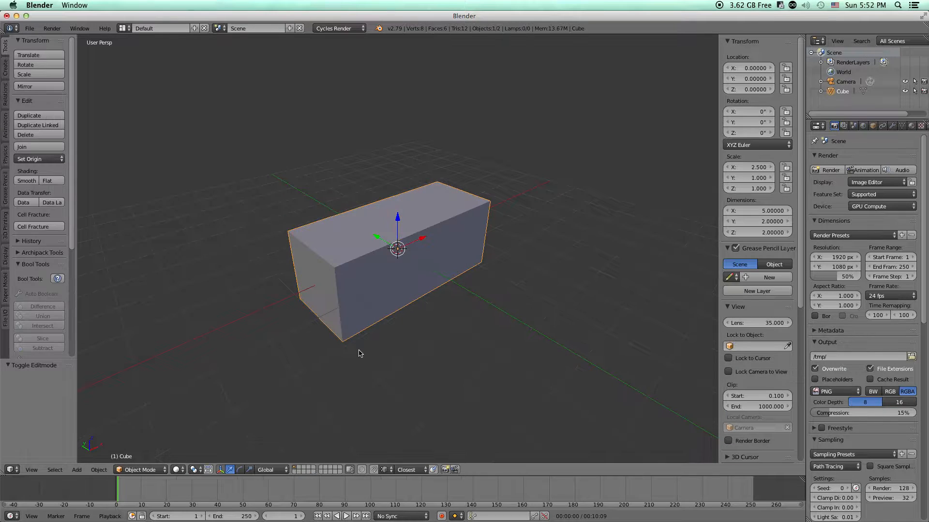
{"action": "key", "text": "a"}
{"action": "key", "text": "a"}
{"action": "key", "text": "a"}
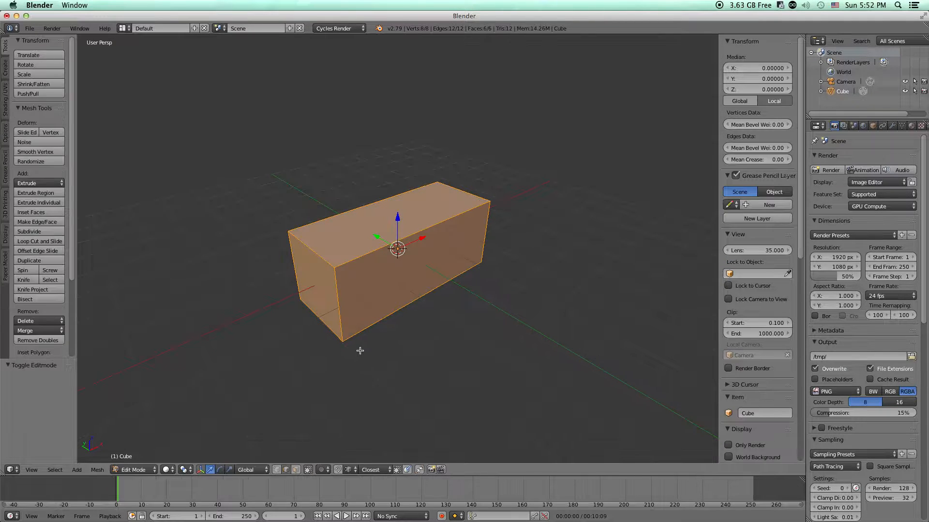
{"action": "key", "text": "Tab"}
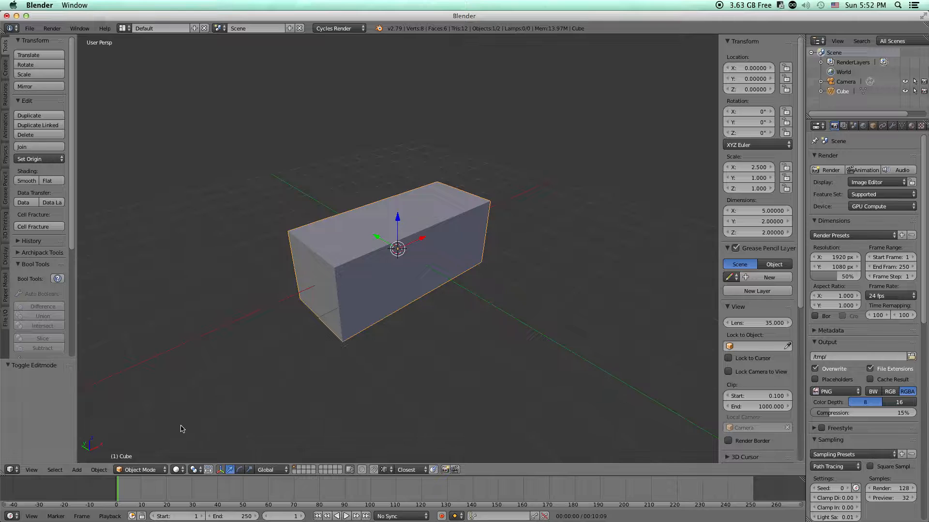
- Switch the stretched cube to Edit Mode and practise toggling the mode, finishing in Edit Mode
{"action": "left_click", "coordinate": [142, 470]}
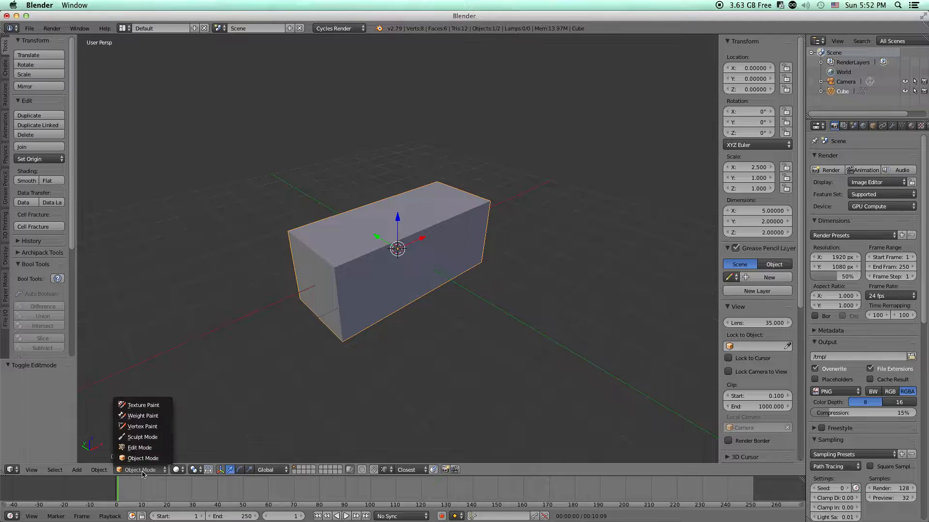
{"action": "left_click", "coordinate": [140, 448]}
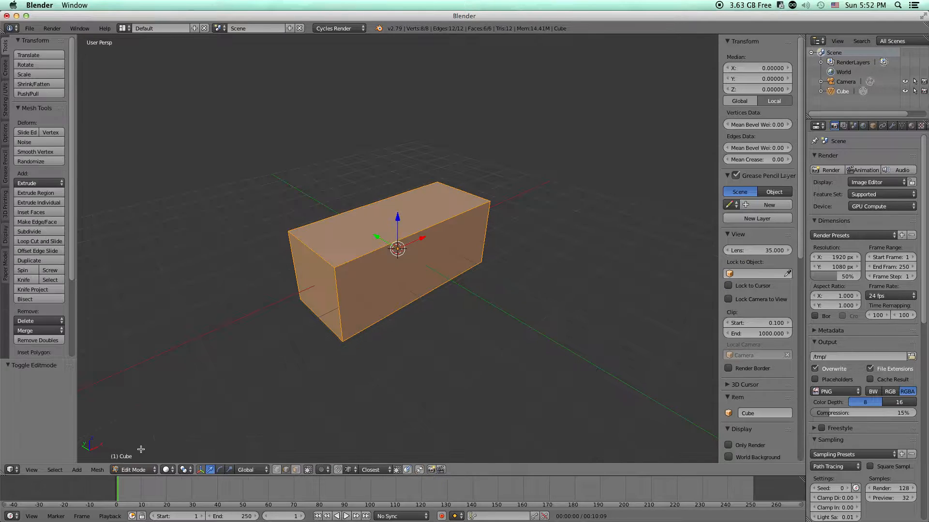
{"action": "left_click", "coordinate": [137, 469]}
{"action": "left_click", "coordinate": [98, 470]}
{"action": "left_click", "coordinate": [135, 470]}
{"action": "key", "text": "Tab"}
{"action": "key", "text": "Tab"}
{"action": "key", "text": "Tab"}
{"action": "key", "text": "Tab"}
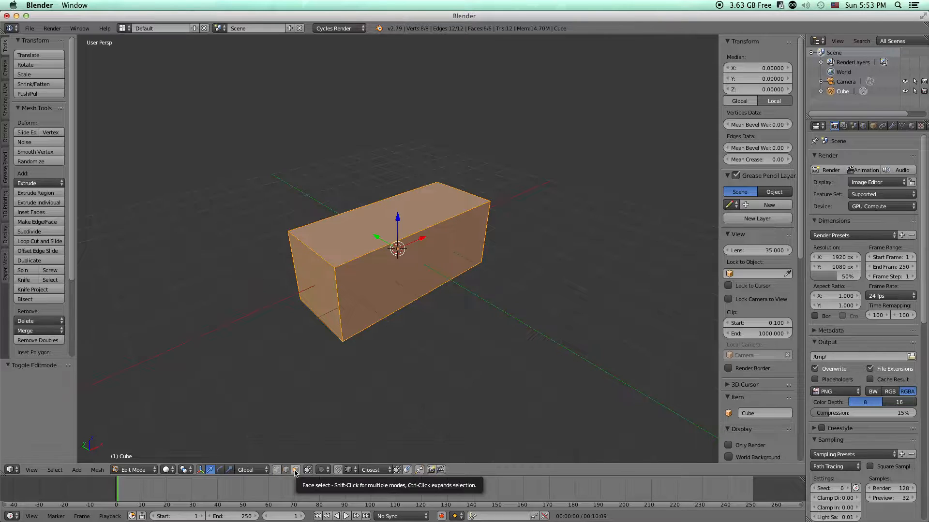
- Try vertex selection on the block's two upper corners at its negative X end, cancel a Z move and deselect everything
{"action": "left_click", "coordinate": [278, 470]}
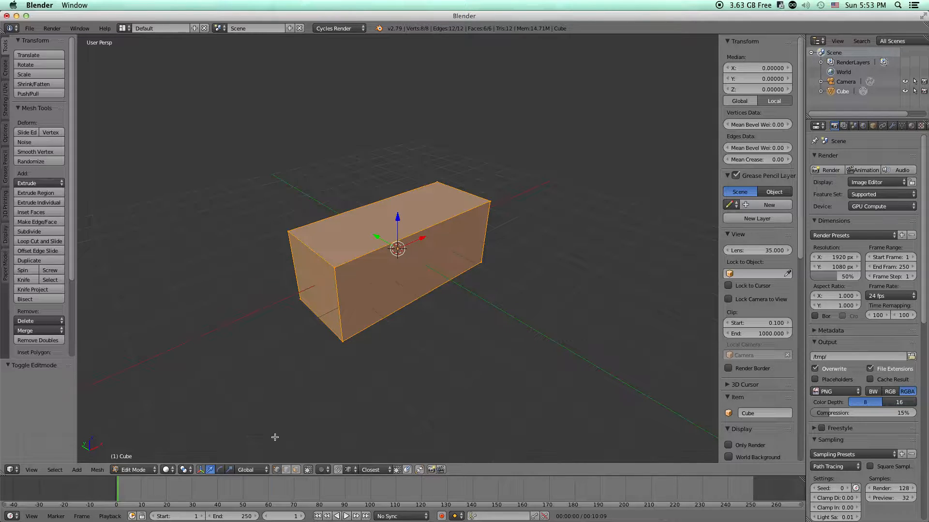
{"action": "right_click", "coordinate": [289, 234]}
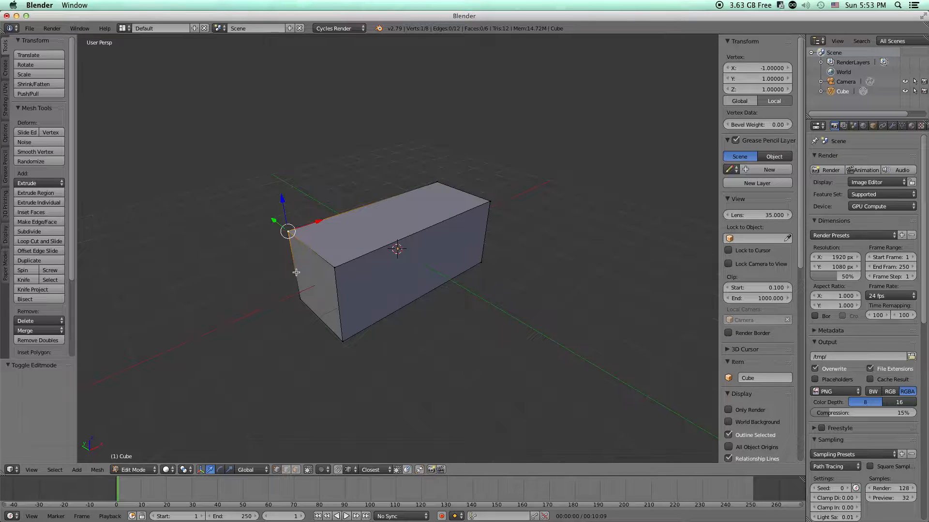
{"action": "right_click", "coordinate": [333, 267]}
{"action": "mouse_move", "coordinate": [332, 236]}
{"action": "left_mouse_down"}
{"action": "mouse_move", "coordinate": [315, 164]}
{"action": "mouse_move", "coordinate": [330, 275]}
{"action": "mouse_move", "coordinate": [330, 229]}
{"action": "left_mouse_up"}
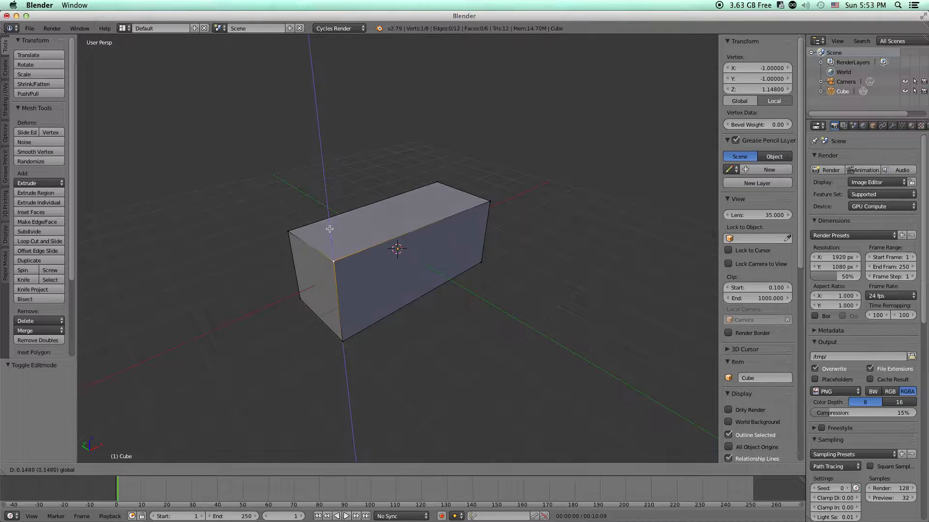
{"action": "right_click", "coordinate": [330, 229]}
{"action": "key", "text": "a"}
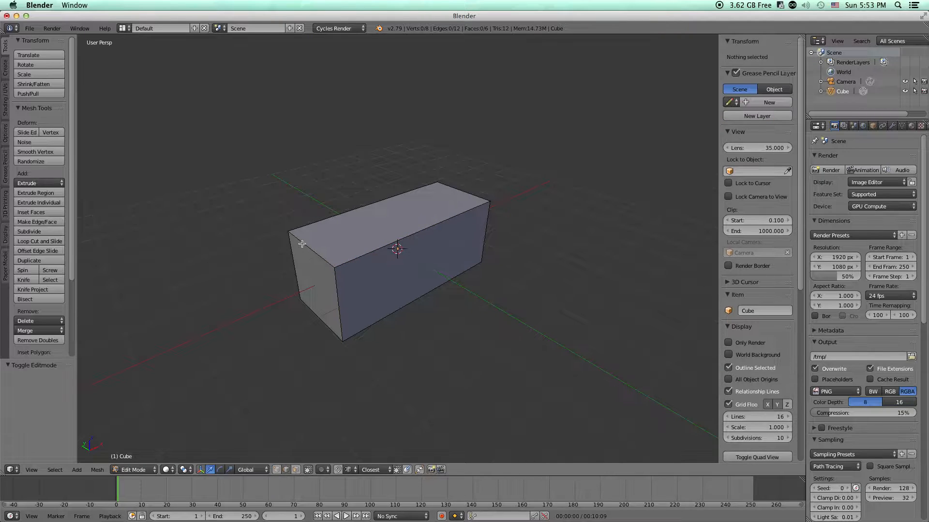
- Try raising the top edge at the block's negative X end about 2.1 units along Z, then undo it and return to Edit Mode
{"action": "right_click", "coordinate": [308, 247]}
{"action": "left_click_drag", "start_coordinate": [306, 217], "coordinate": [266, 119]}
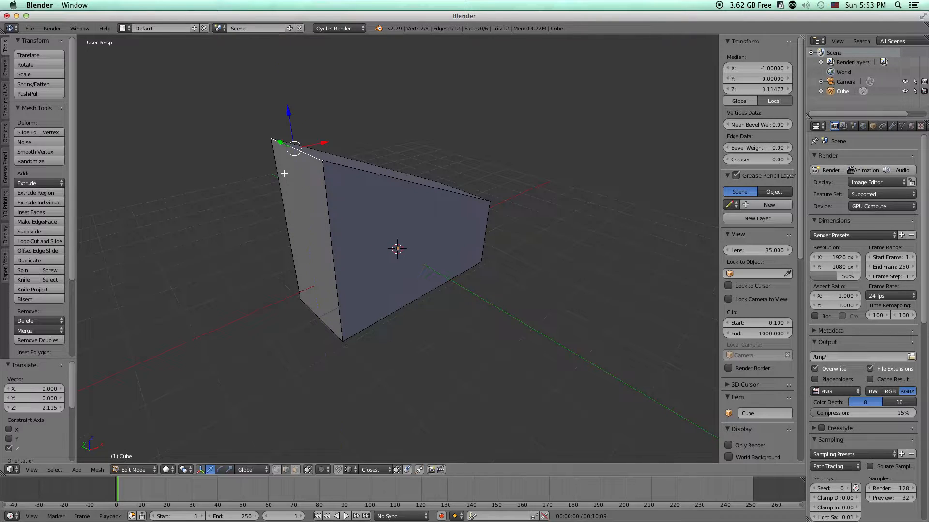
{"action": "key", "text": "Tab"}
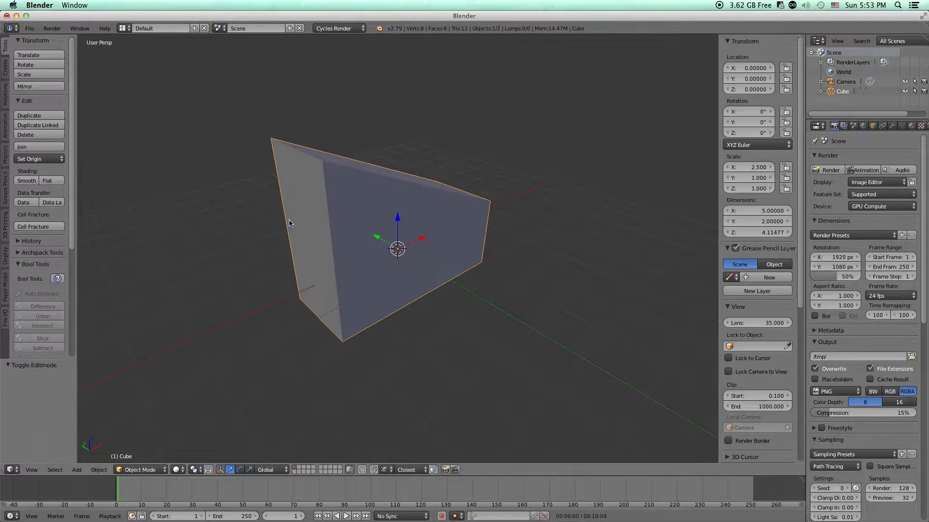
{"action": "left_click", "coordinate": [735, 248]}
{"action": "key", "text": "ctrl+z"}
{"action": "key", "text": "Tab"}
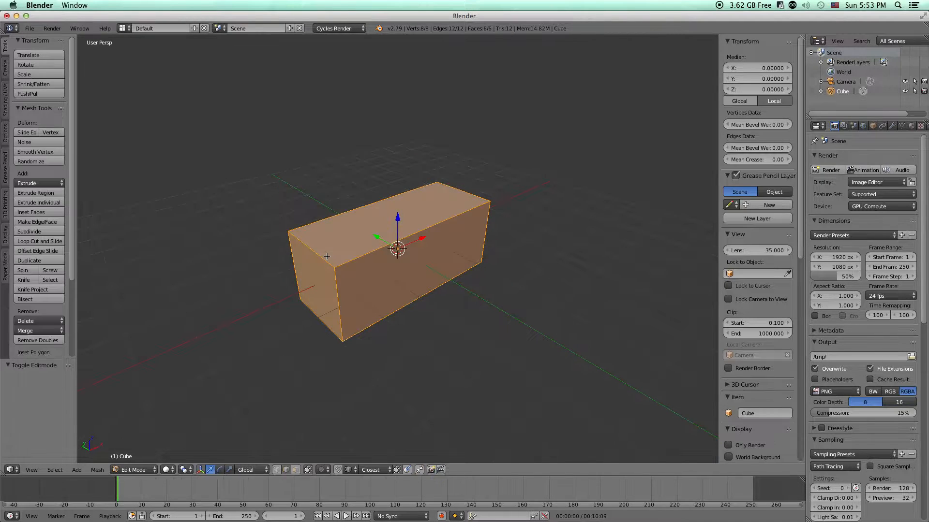
- Select the short top edge at the block's negative X end and add the adjoining long top edge to the selection
{"action": "right_click", "coordinate": [344, 264]}
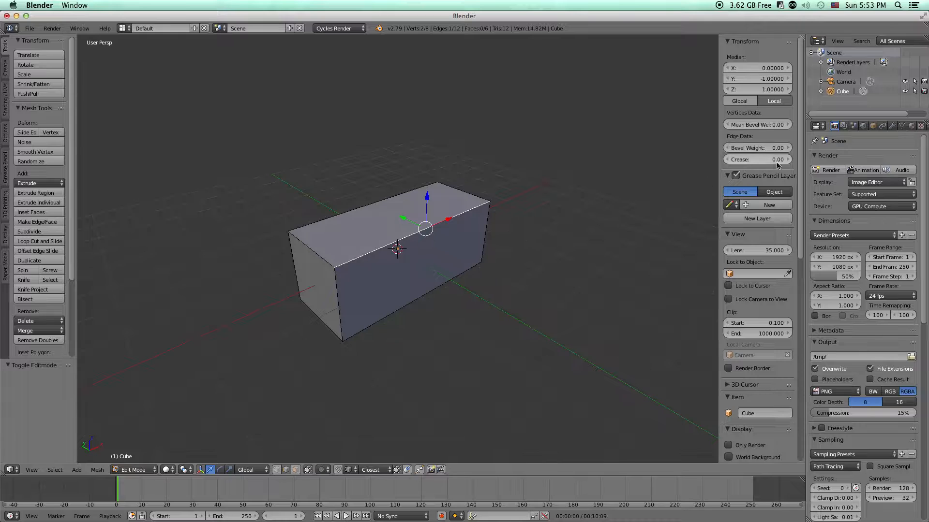
{"action": "right_click", "coordinate": [326, 259]}
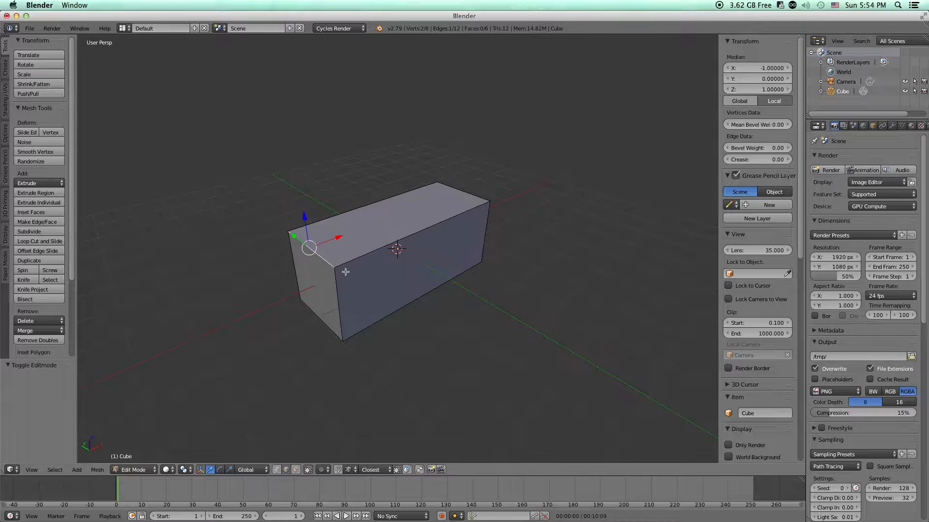
{"action": "right_click", "coordinate": [347, 261], "text": "shift"}
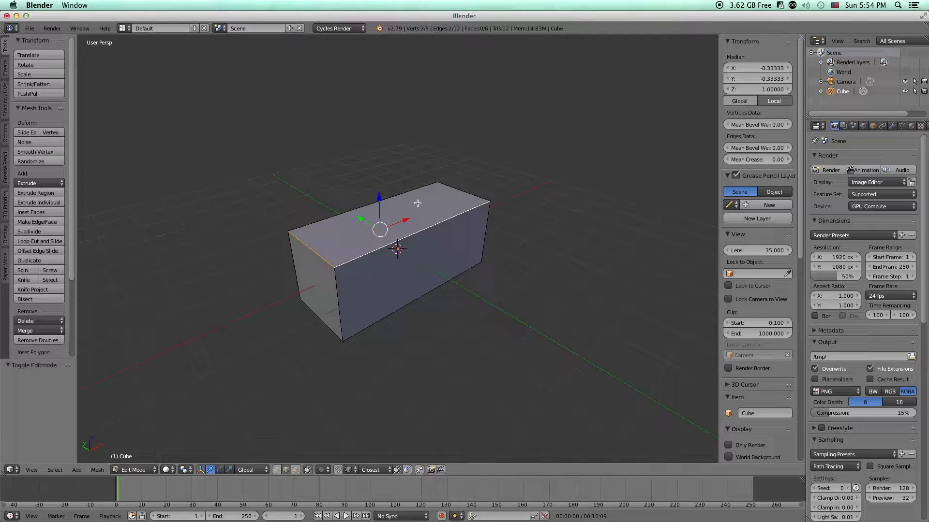
- Add the two remaining top edges to the selection, try bevelling all four with an offset of about 0.55, and undo the bevel
{"action": "right_click", "coordinate": [471, 194], "text": "shift"}
{"action": "right_click", "coordinate": [333, 221], "text": "shift"}
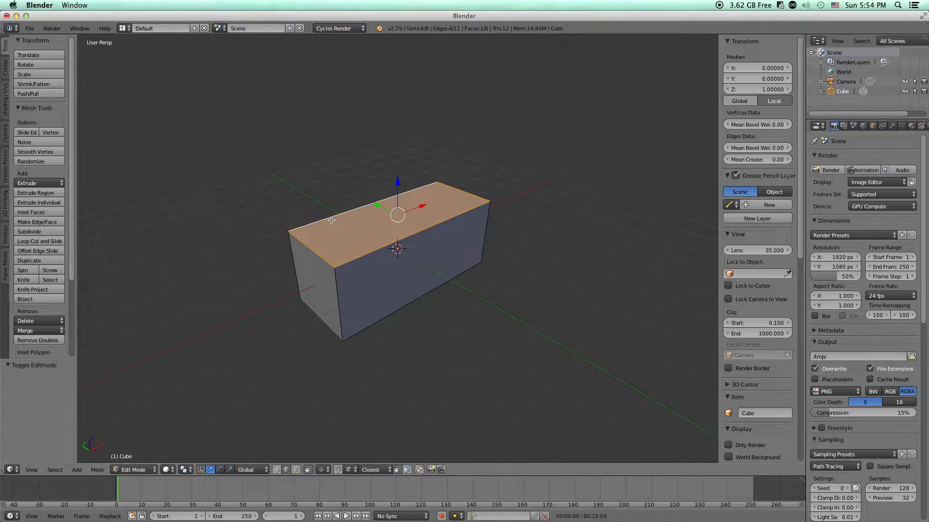
{"action": "key", "text": "ctrl+b"}
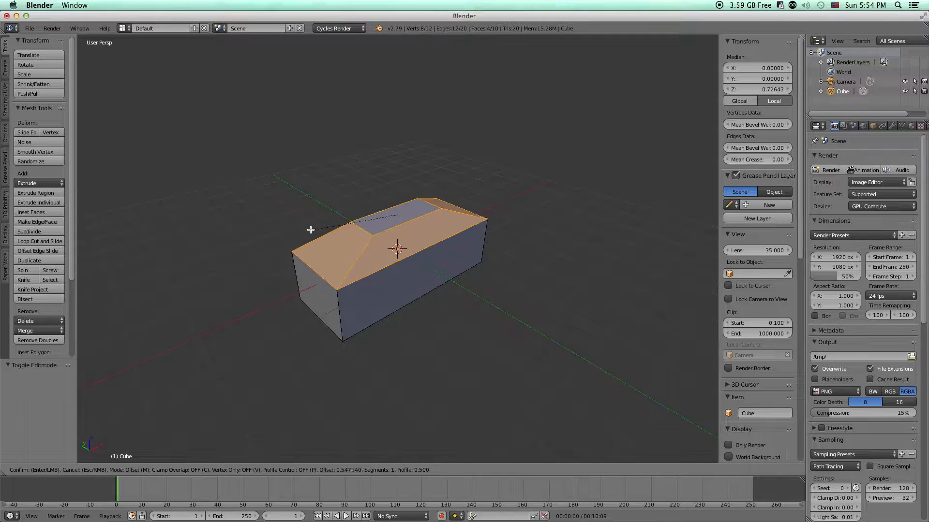
{"action": "left_click", "coordinate": [310, 230]}
{"action": "mouse_move", "coordinate": [444, 275]}
{"action": "middle_mouse_down"}
{"action": "mouse_move", "coordinate": [421, 251]}
{"action": "mouse_move", "coordinate": [514, 248]}
{"action": "mouse_move", "coordinate": [427, 251]}
{"action": "mouse_move", "coordinate": [429, 282]}
{"action": "mouse_move", "coordinate": [520, 263]}
{"action": "mouse_move", "coordinate": [448, 262]}
{"action": "middle_mouse_up"}
{"action": "key", "text": "ctrl+z"}
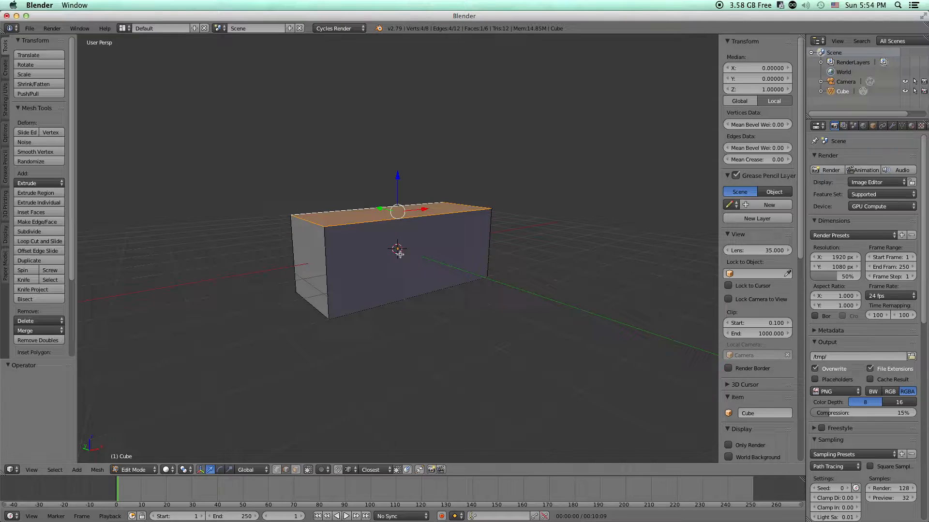
- Try bevelling the two vertical edges at the block's negative X end, then undo the bevel
{"action": "right_click", "coordinate": [333, 260]}
{"action": "right_click", "coordinate": [292, 246], "text": "shift"}
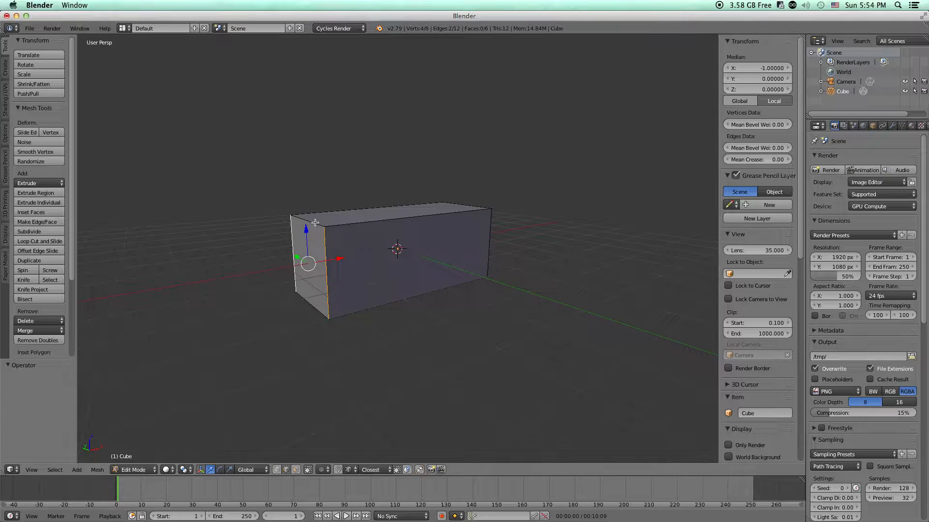
{"action": "key", "text": "ctrl+b"}
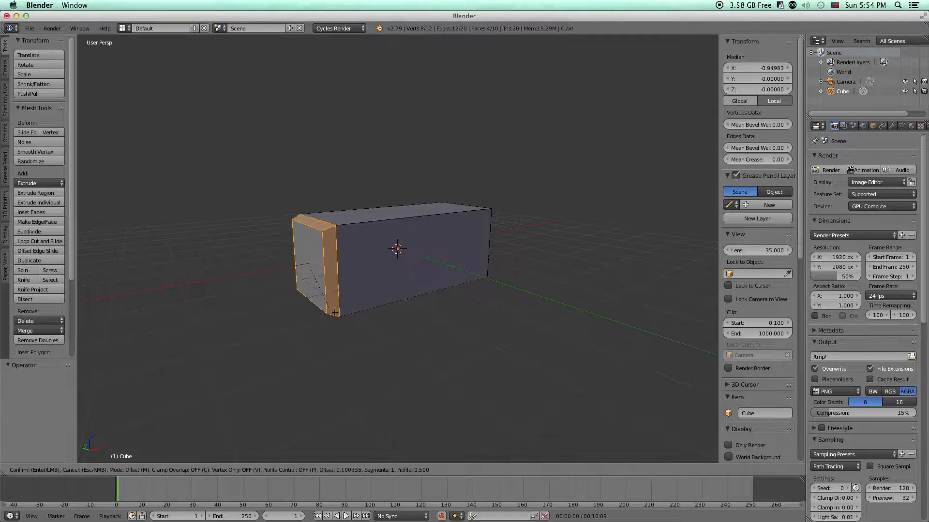
{"action": "left_click", "coordinate": [362, 315]}
{"action": "middle_click_drag", "start_coordinate": [362, 316], "coordinate": [369, 348]}
{"action": "key", "text": "ctrl+z"}
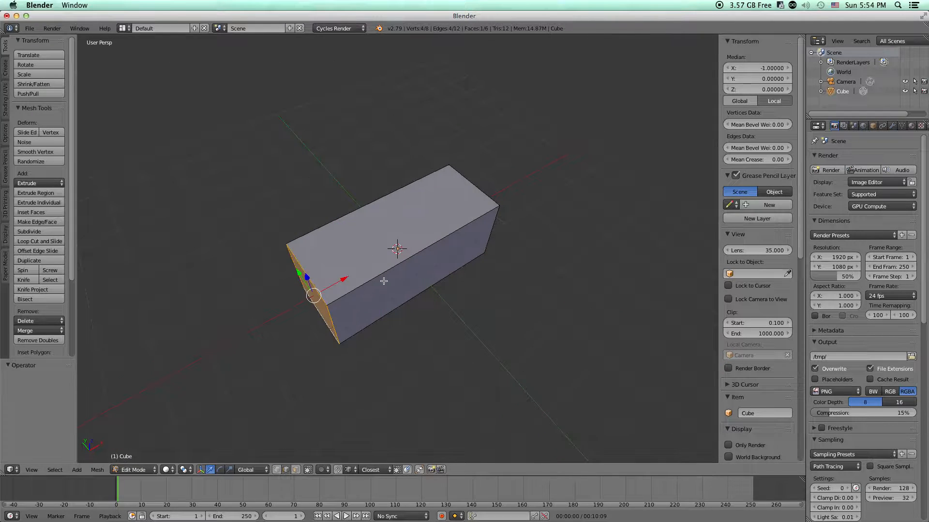
- Select the block's four top edges together
{"action": "right_click", "coordinate": [385, 275]}
{"action": "right_click", "coordinate": [305, 264], "text": "shift"}
{"action": "right_click", "coordinate": [315, 232], "text": "shift"}
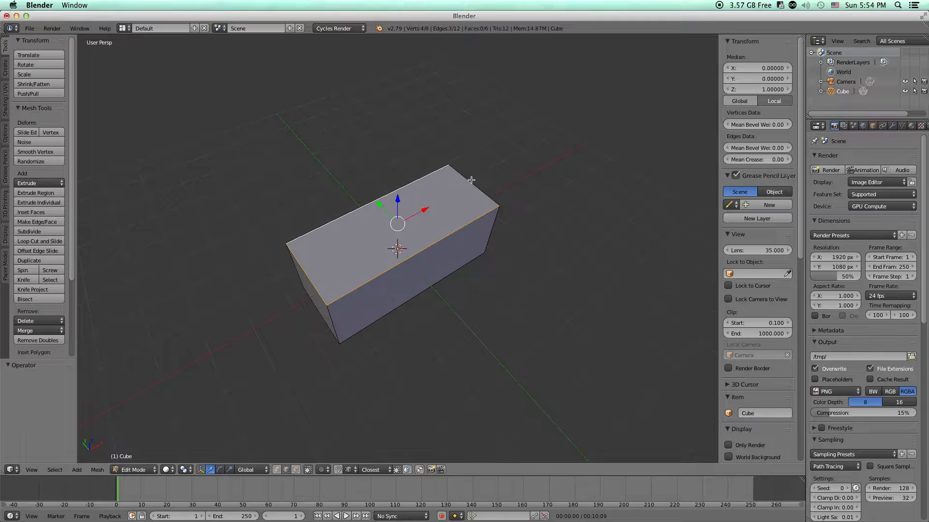
- Try bevelling the four top edges with an offset of about 0.87, inspect the uneven slopes, and undo the bevel
{"action": "key", "text": "ctrl+b"}
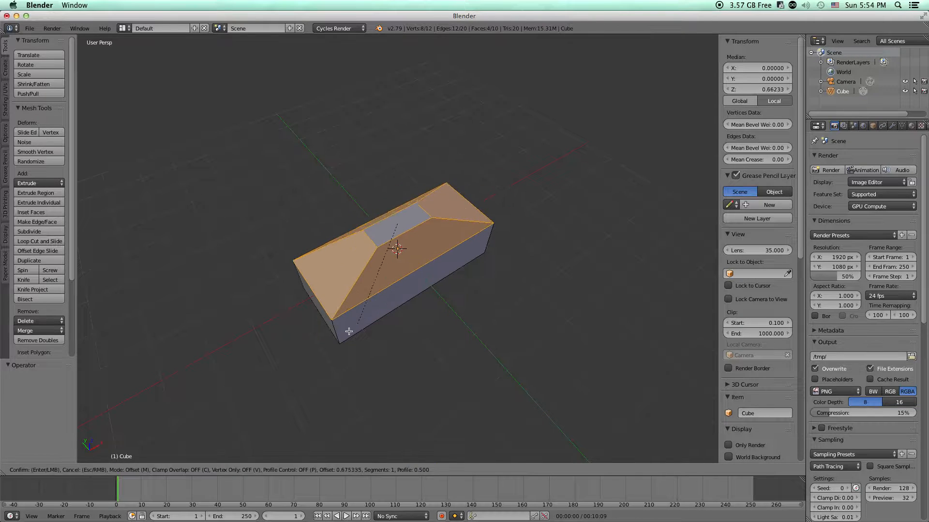
{"action": "left_click", "coordinate": [356, 331]}
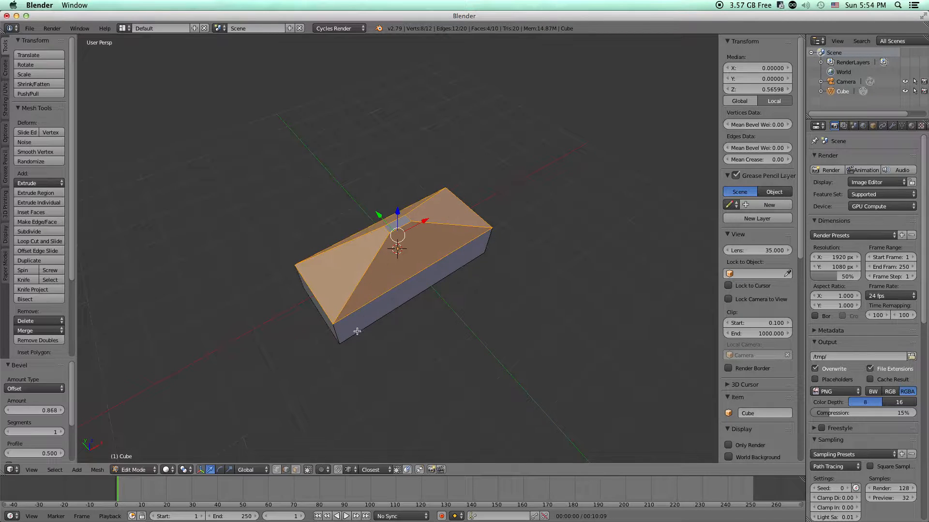
{"action": "mouse_move", "coordinate": [419, 336]}
{"action": "middle_mouse_down"}
{"action": "mouse_move", "coordinate": [328, 273]}
{"action": "mouse_move", "coordinate": [481, 271]}
{"action": "mouse_move", "coordinate": [434, 280]}
{"action": "mouse_move", "coordinate": [315, 259]}
{"action": "mouse_move", "coordinate": [427, 292]}
{"action": "mouse_move", "coordinate": [423, 337]}
{"action": "middle_mouse_up"}
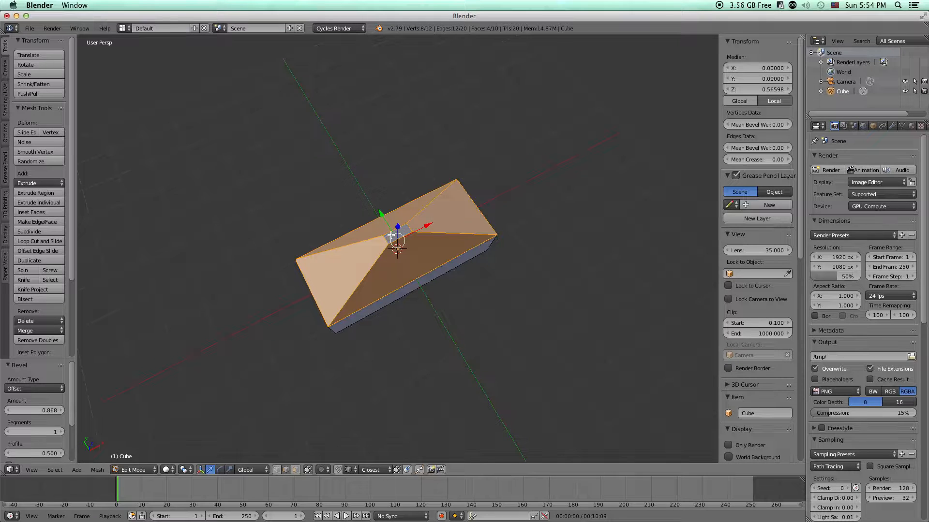
{"action": "middle_click_drag", "start_coordinate": [326, 307], "coordinate": [400, 239]}
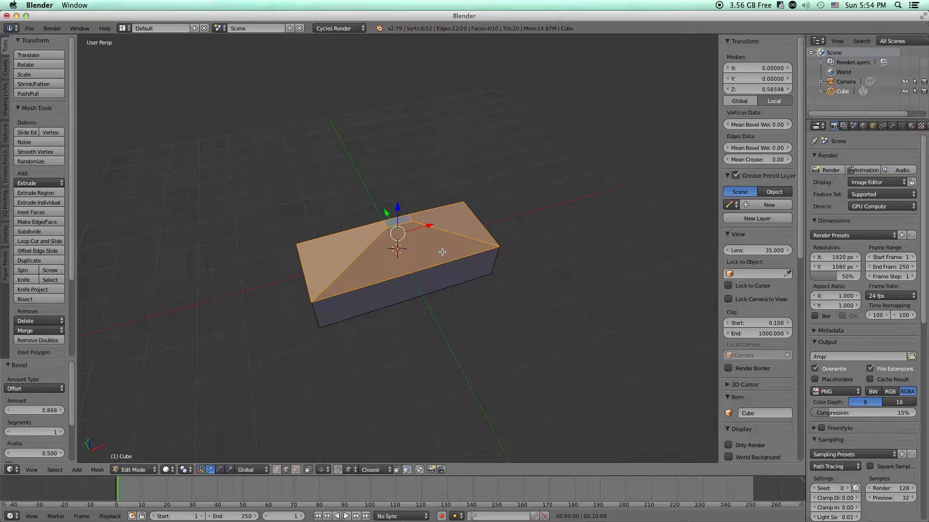
{"action": "key", "text": "ctrl+z"}
- Apply the block's scale in Object Mode and return to Edit Mode
{"action": "key", "text": "Tab"}
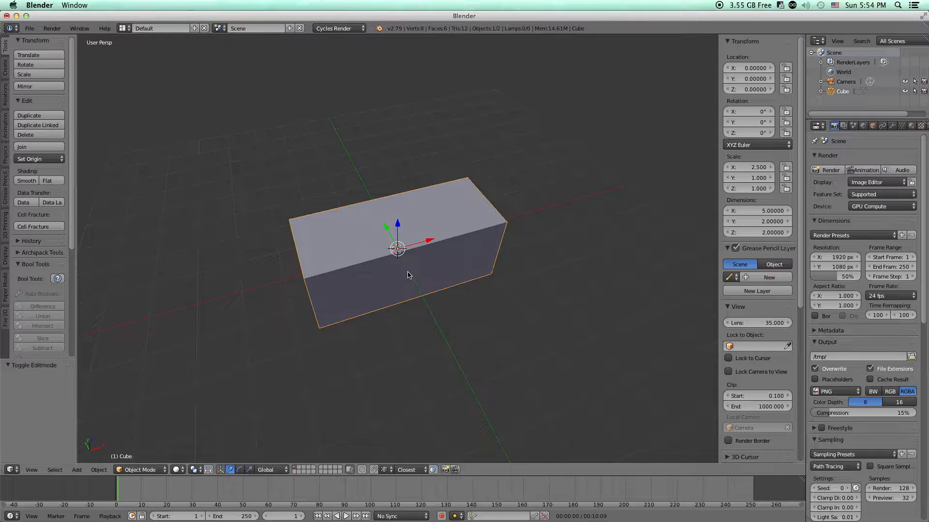
{"action": "key", "text": "ctrl+a"}
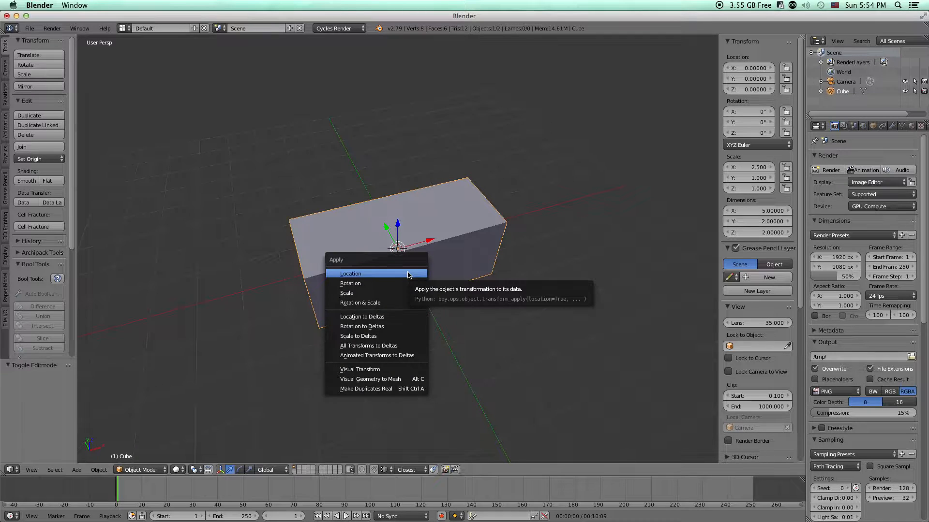
{"action": "left_click", "coordinate": [98, 470]}
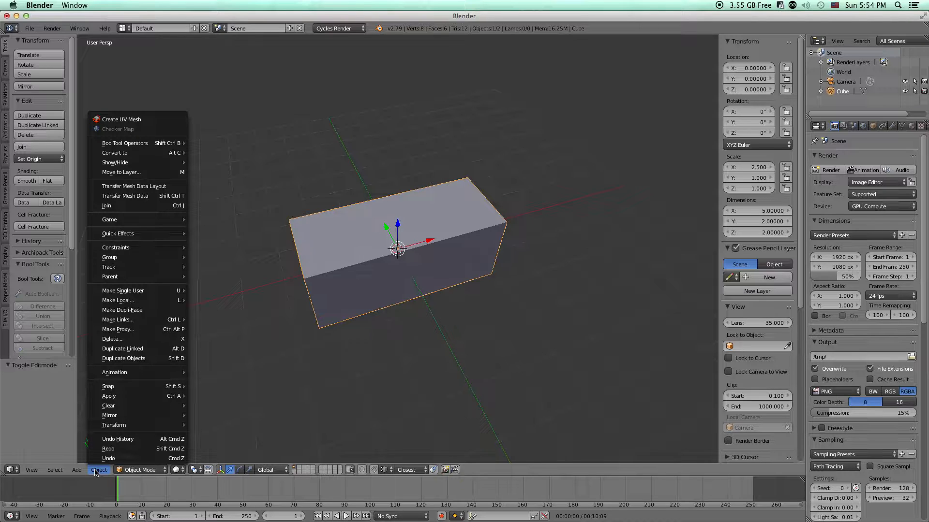
{"action": "mouse_move", "coordinate": [123, 402]}
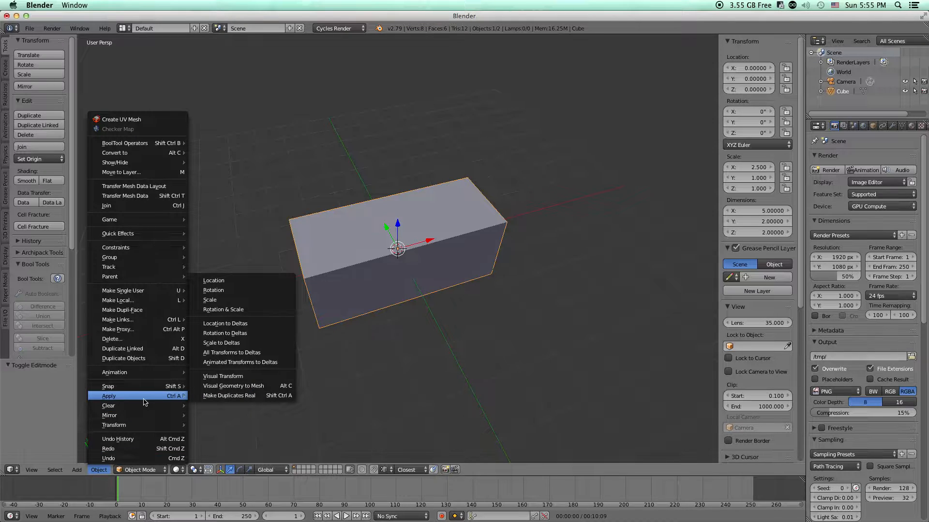
{"action": "left_click", "coordinate": [227, 300]}
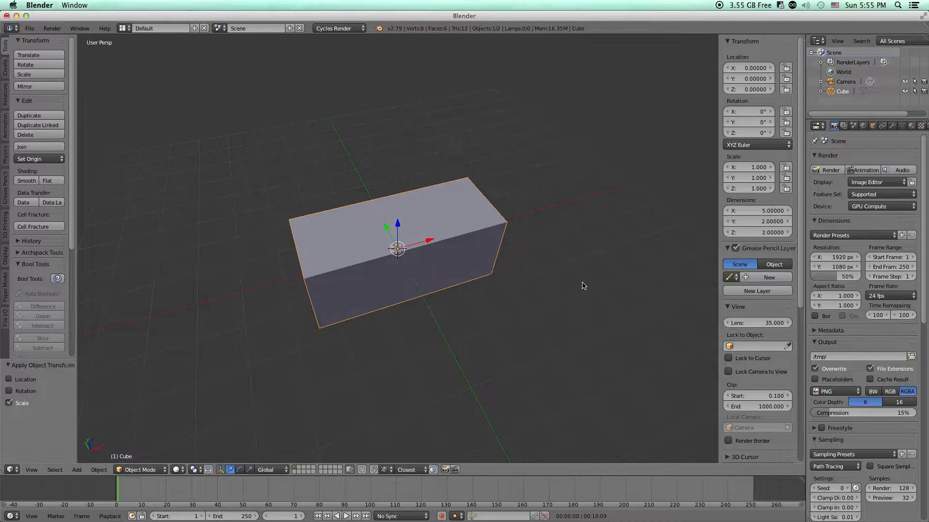
{"action": "key", "text": "Tab"}
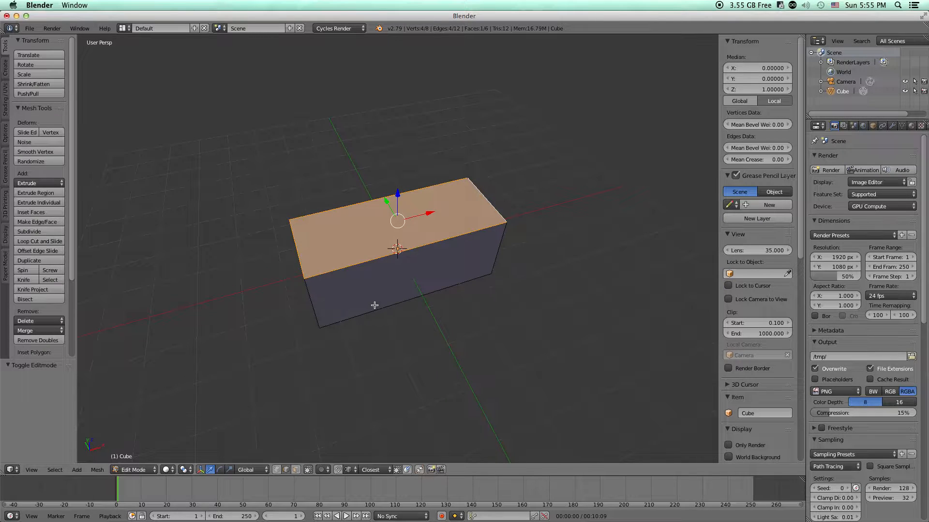
- Try a single-segment bevel with an offset of about 0.54 on the four top edges, inspect it, and undo it
{"action": "middle_click_drag", "start_coordinate": [374, 306], "coordinate": [416, 266]}
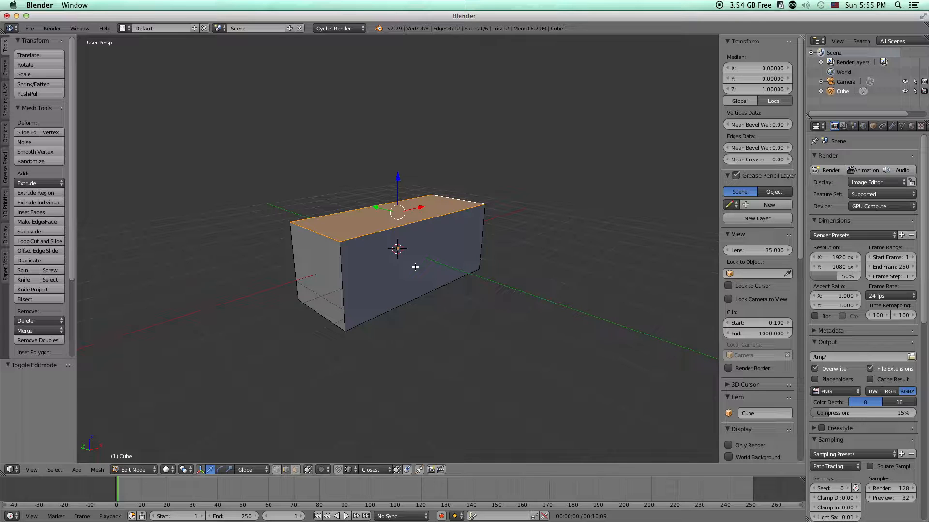
{"action": "key", "text": "ctrl+b"}
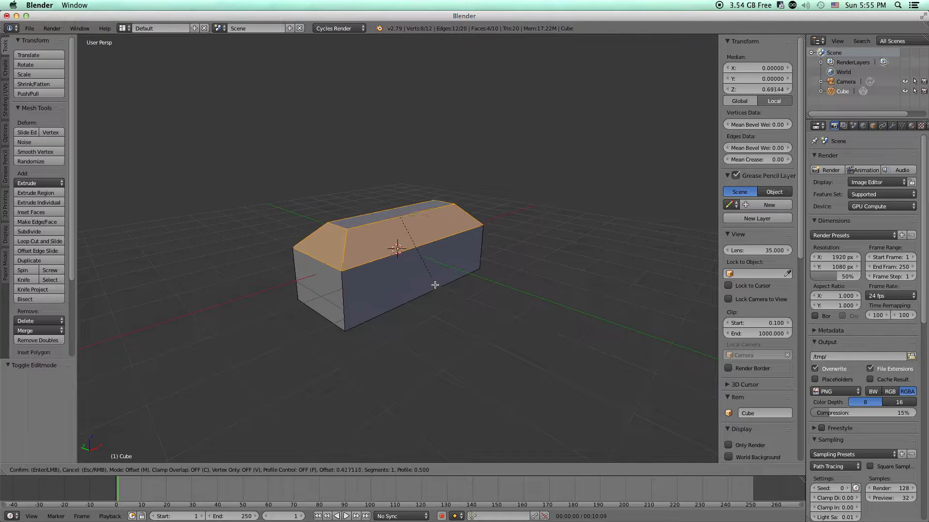
{"action": "left_click", "coordinate": [430, 284]}
{"action": "middle_click_drag", "start_coordinate": [464, 282], "coordinate": [448, 325]}
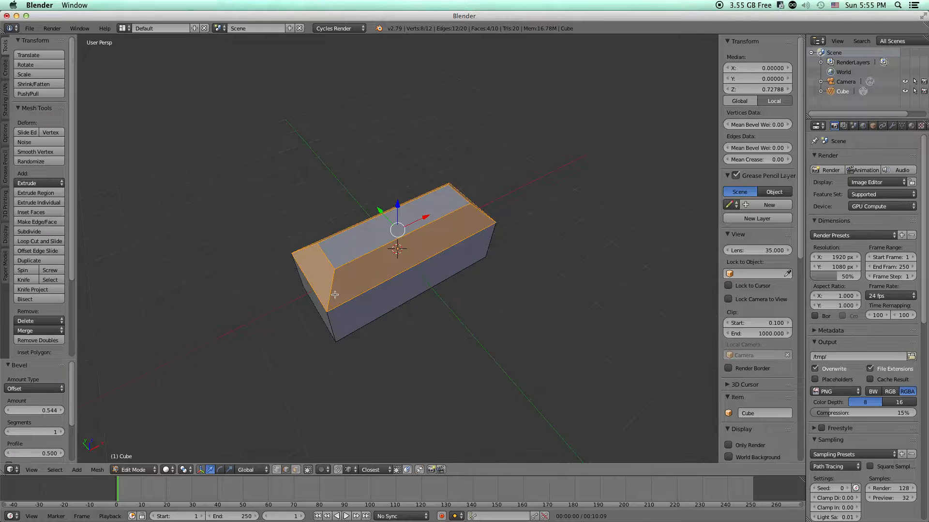
{"action": "middle_click_drag", "start_coordinate": [436, 186], "coordinate": [422, 232]}
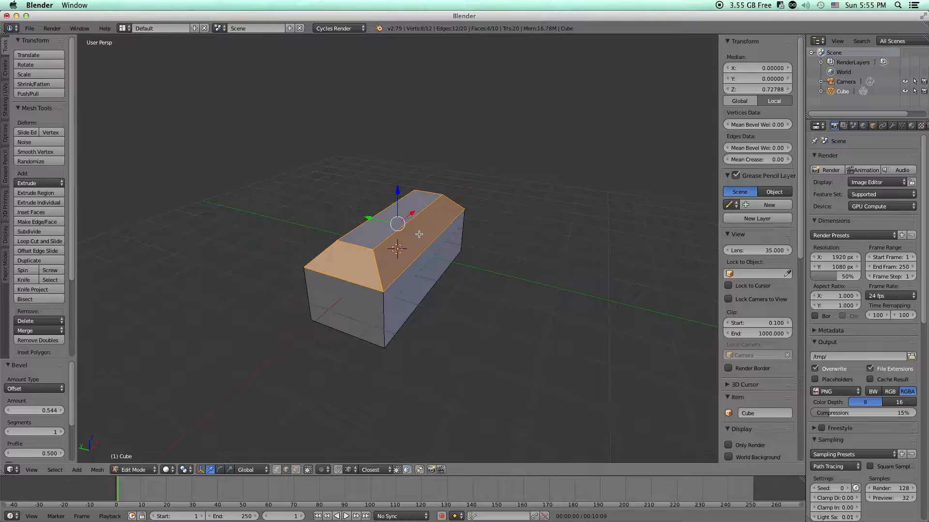
{"action": "key", "text": "ctrl+z"}
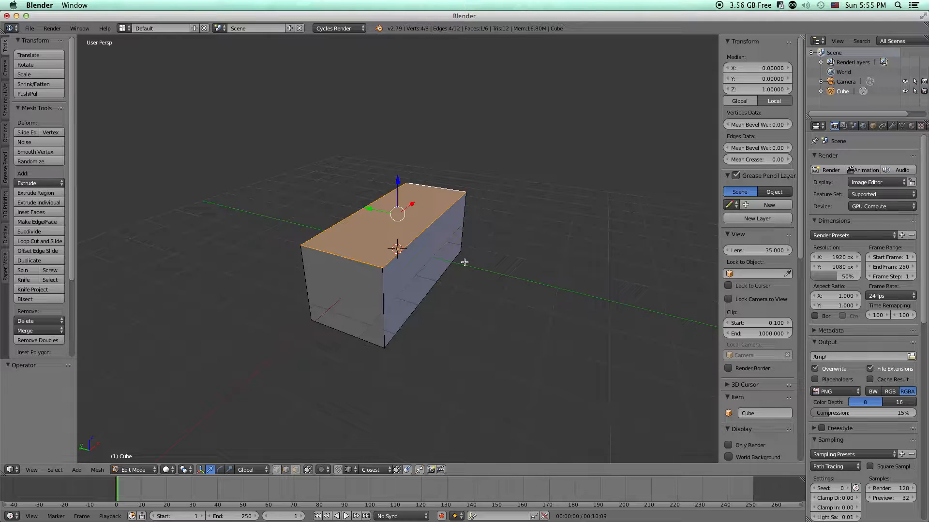
- Try a rounded bevel of 10 segments with an offset of about 0.79 on the four top edges, then undo it
{"action": "key", "text": "ctrl+b"}
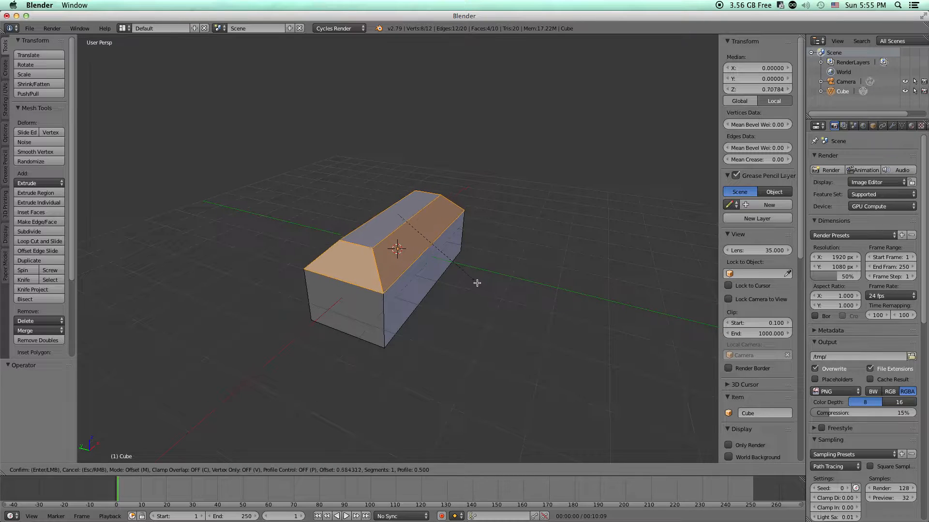
{"action": "scroll", "coordinate": [484, 283], "scroll_direction": "up", "scroll_amount": 3}
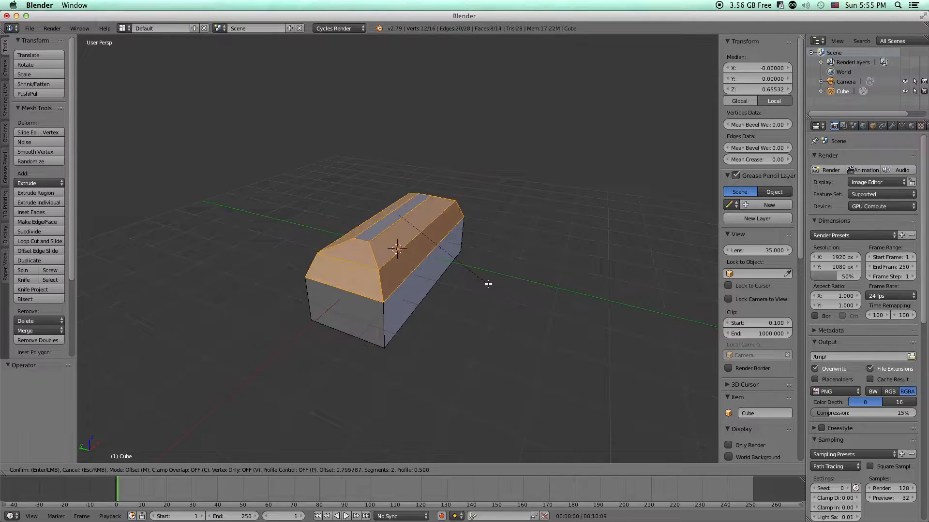
{"action": "scroll", "coordinate": [488, 284], "scroll_direction": "up", "scroll_amount": 2}
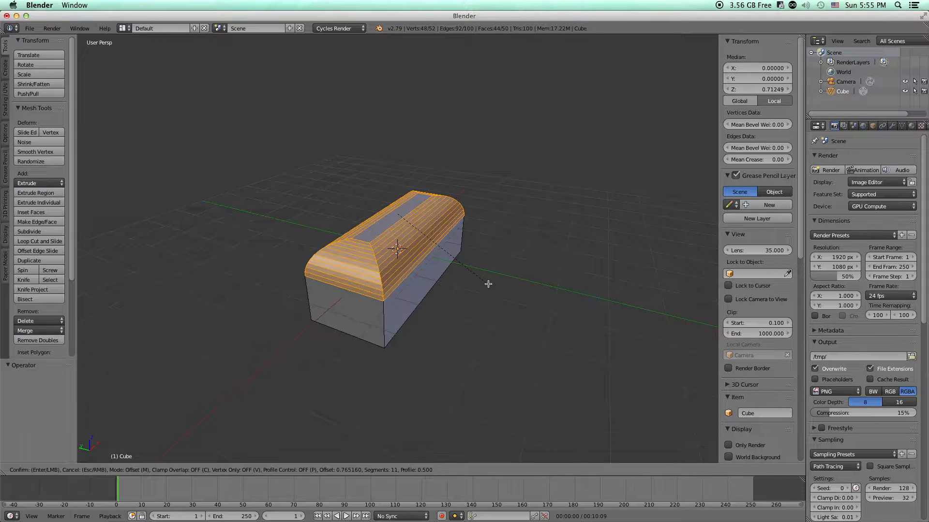
{"action": "scroll", "coordinate": [487, 286], "scroll_direction": "down", "scroll_amount": 6}
{"action": "scroll", "coordinate": [487, 286], "scroll_direction": "up", "scroll_amount": 5}
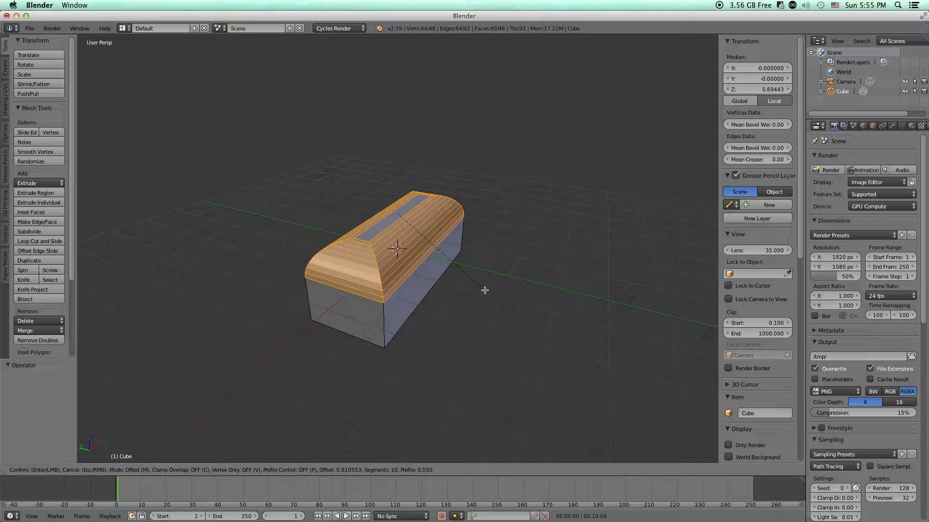
{"action": "left_click", "coordinate": [484, 290]}
{"action": "middle_click_drag", "start_coordinate": [489, 307], "coordinate": [426, 282]}
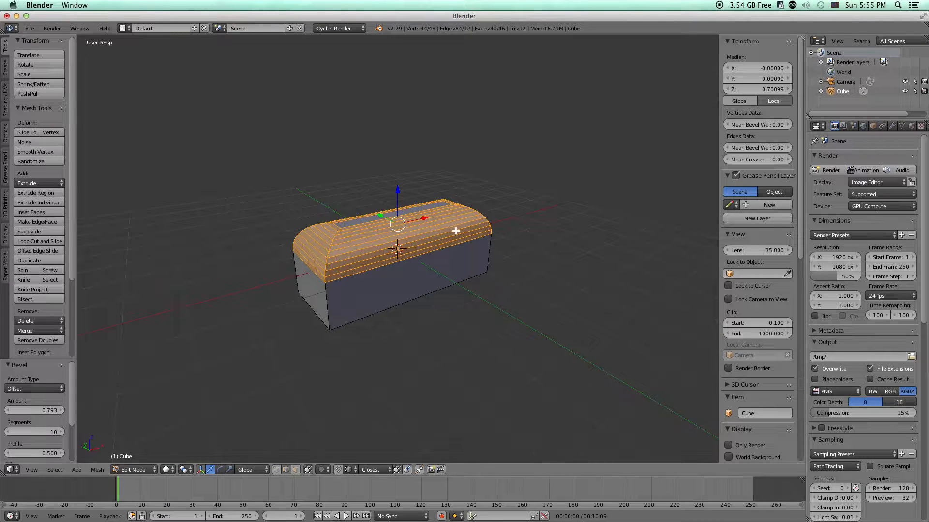
{"action": "key", "text": "ctrl+z"}
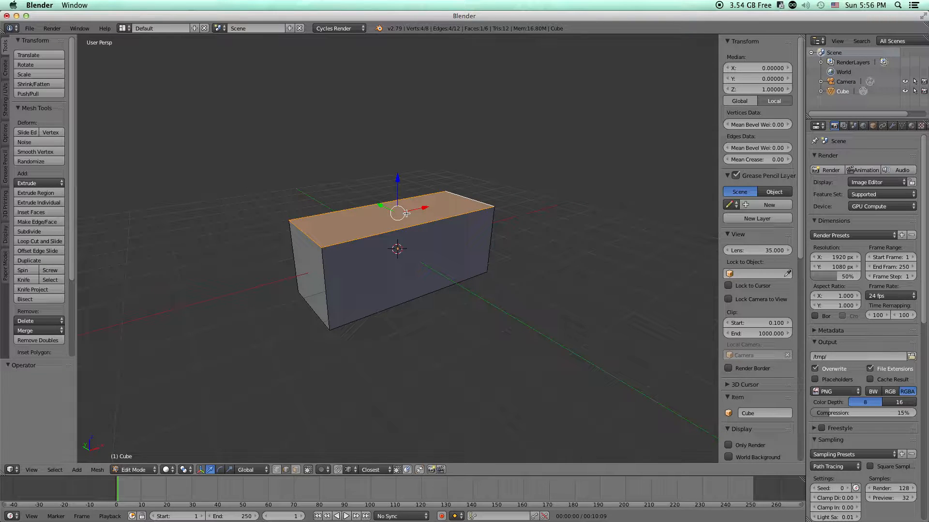
- Bevel the block's four top edges with one segment and an offset of about 0.28
{"action": "key", "text": "ctrl+b"}
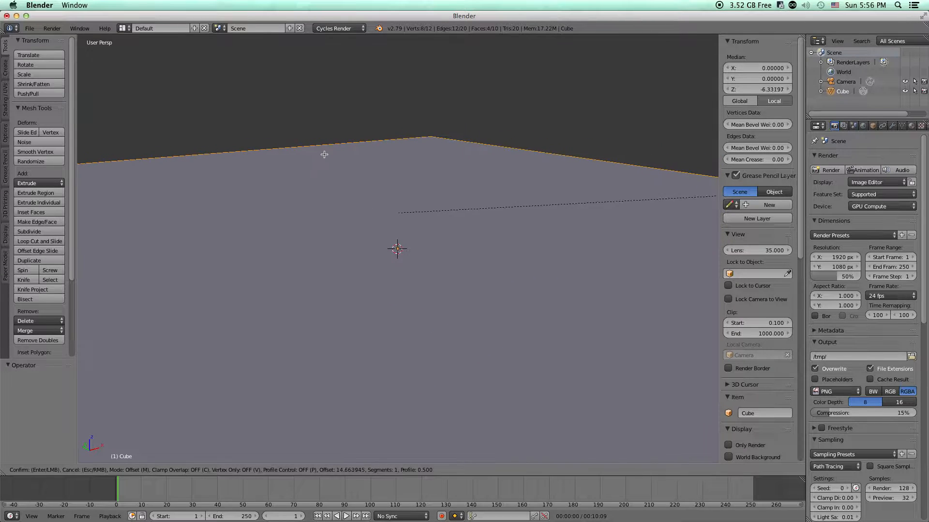
{"action": "key", "text": "Escape"}
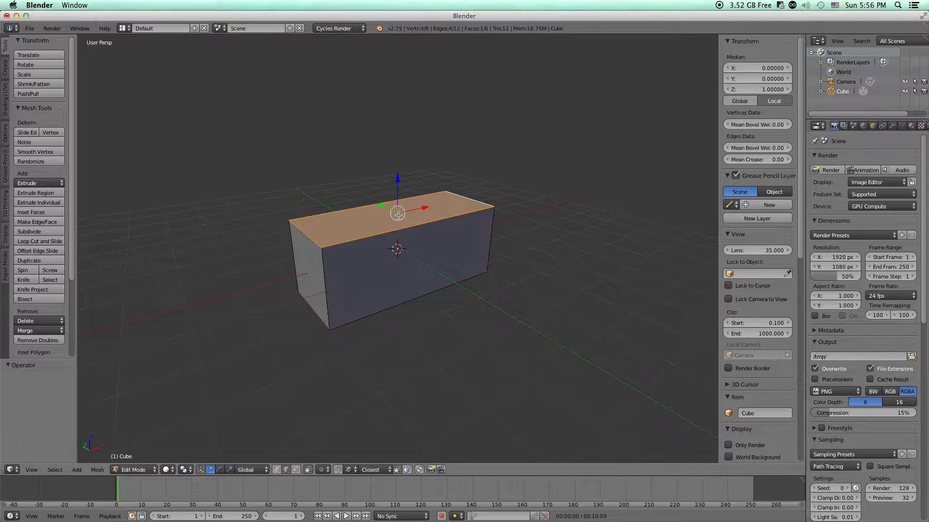
{"action": "key", "text": "ctrl+b"}
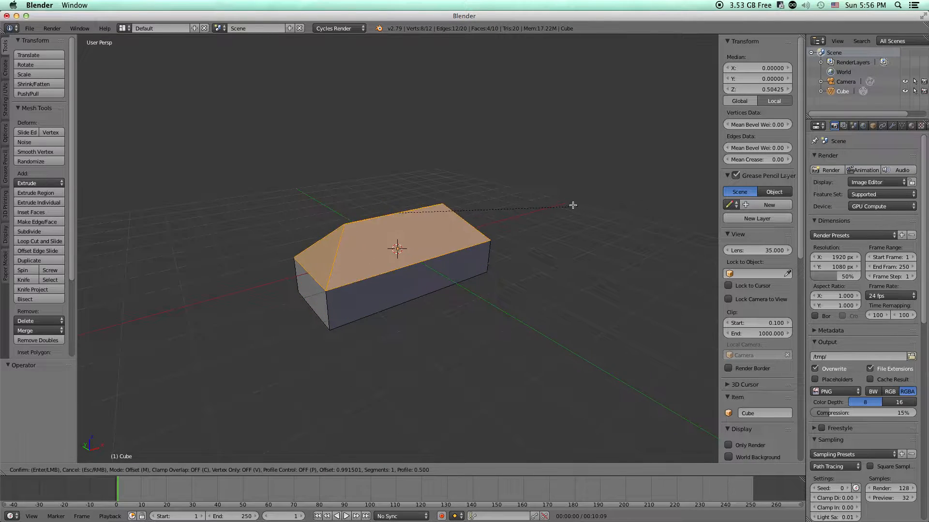
{"action": "left_click", "coordinate": [554, 203]}
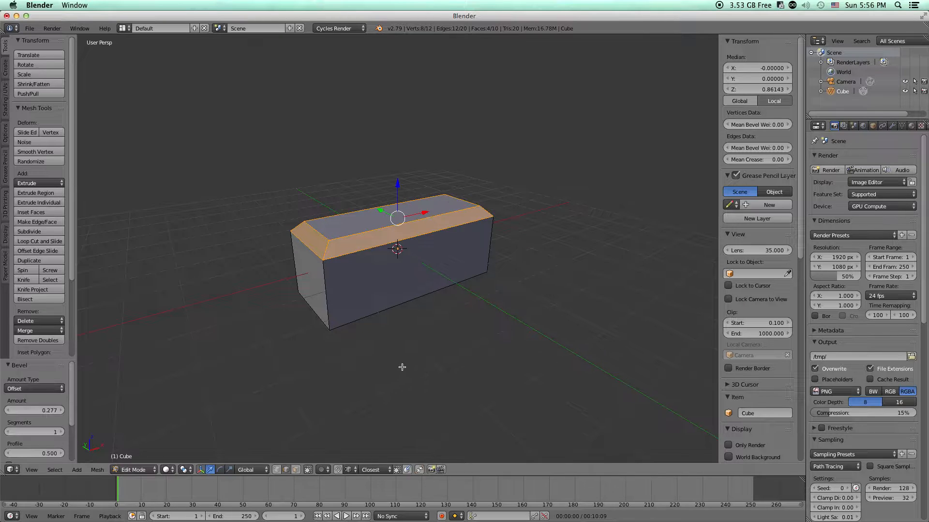
- Return to Object Mode and apply the bevelled block's rotation and scale
{"action": "key", "text": "Tab"}
{"action": "mouse_move", "coordinate": [495, 298]}
{"action": "middle_mouse_down"}
{"action": "mouse_move", "coordinate": [368, 292]}
{"action": "mouse_move", "coordinate": [412, 303]}
{"action": "mouse_move", "coordinate": [492, 294]}
{"action": "middle_mouse_up"}
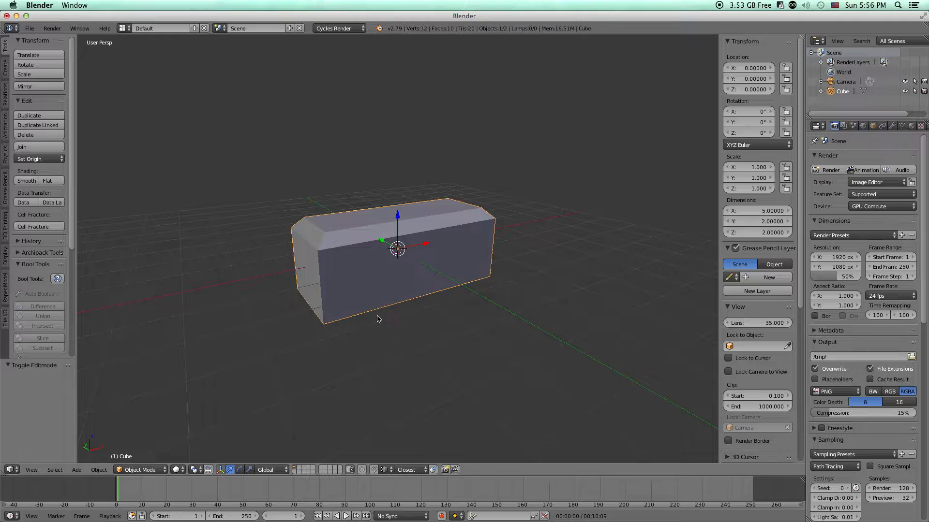
{"action": "key", "text": "ctrl+a"}
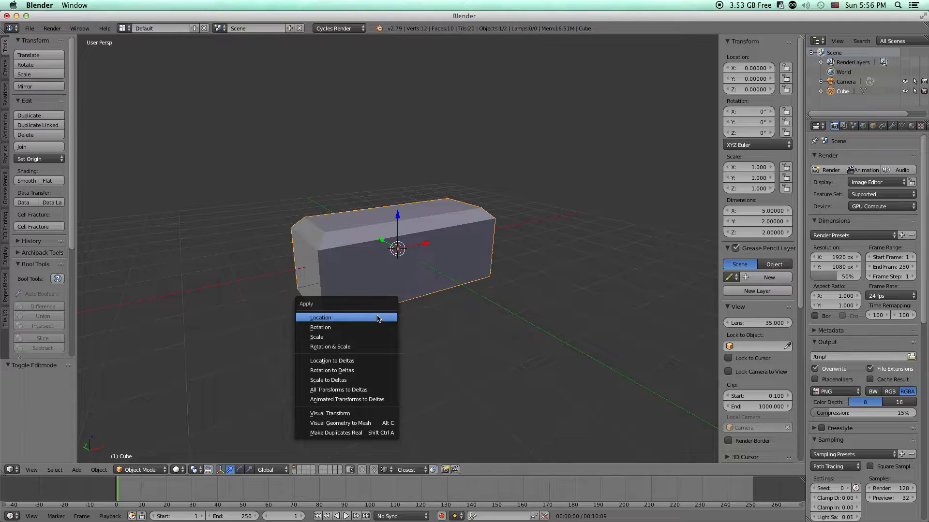
{"action": "left_click", "coordinate": [357, 345]}
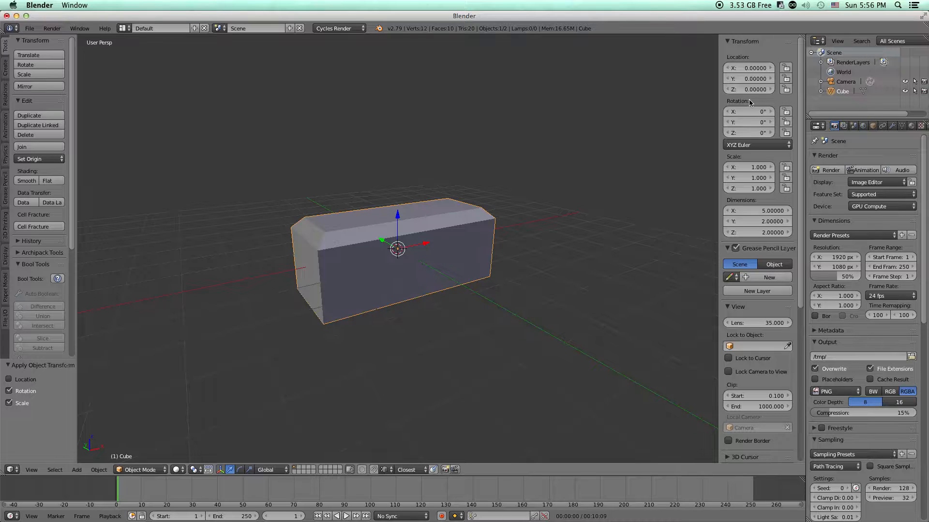
- Try rotating the block 51° about the X axis, inspect it from the side, and clear its rotation
{"action": "key", "text": "r"}
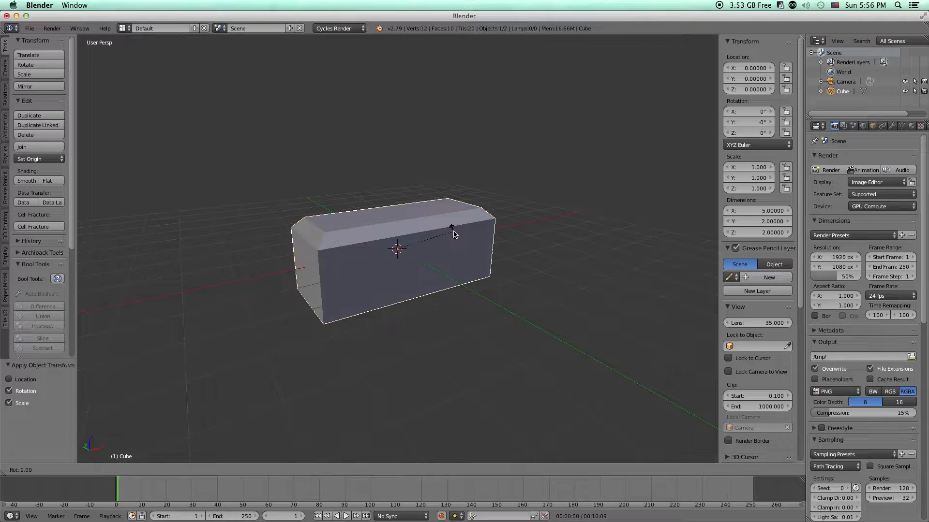
{"action": "key", "text": "x"}
{"action": "left_click", "coordinate": [506, 321]}
{"action": "middle_click_drag", "start_coordinate": [380, 310], "coordinate": [476, 284]}
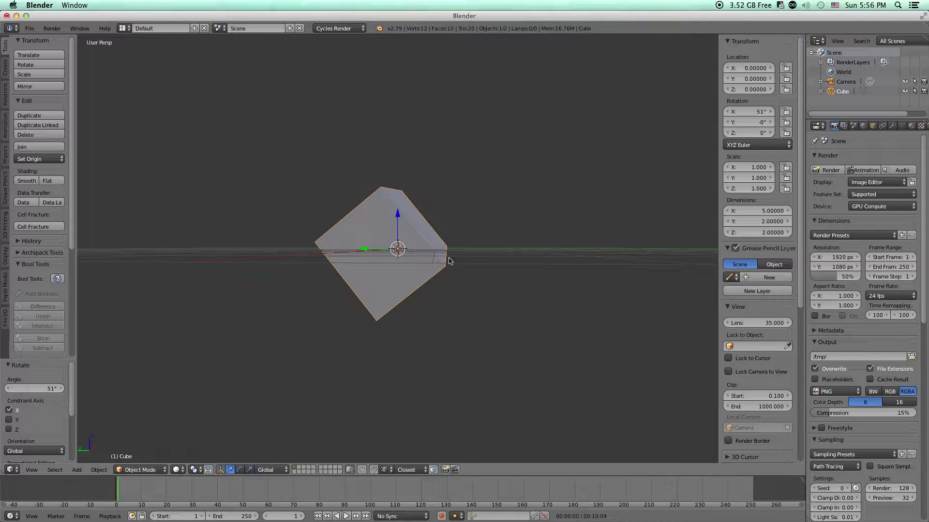
{"action": "middle_click_drag", "start_coordinate": [493, 240], "coordinate": [545, 247]}
{"action": "key", "text": "alt+r"}
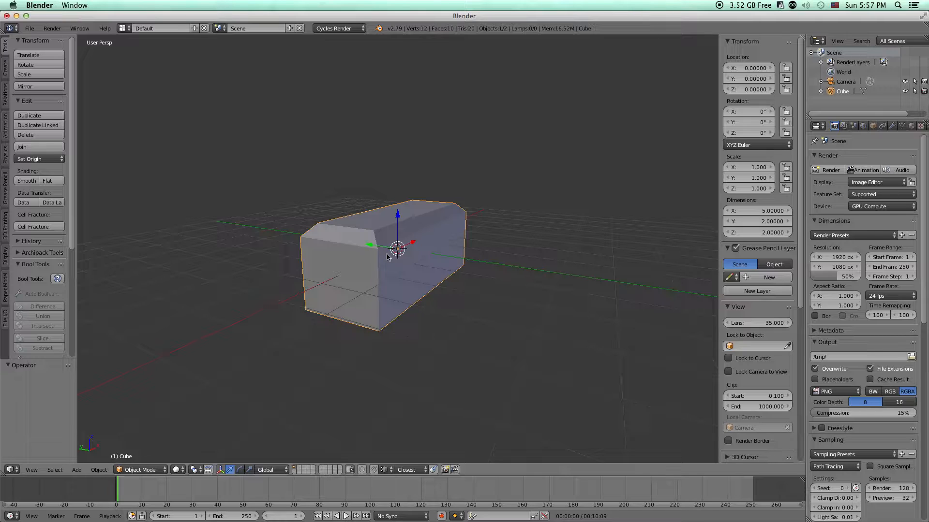
- Try scaling the block along the Y axis by 2.764, compare its bevels by undoing and redoing, and leave the scaling undone
{"action": "middle_click_drag", "start_coordinate": [473, 290], "coordinate": [429, 290]}
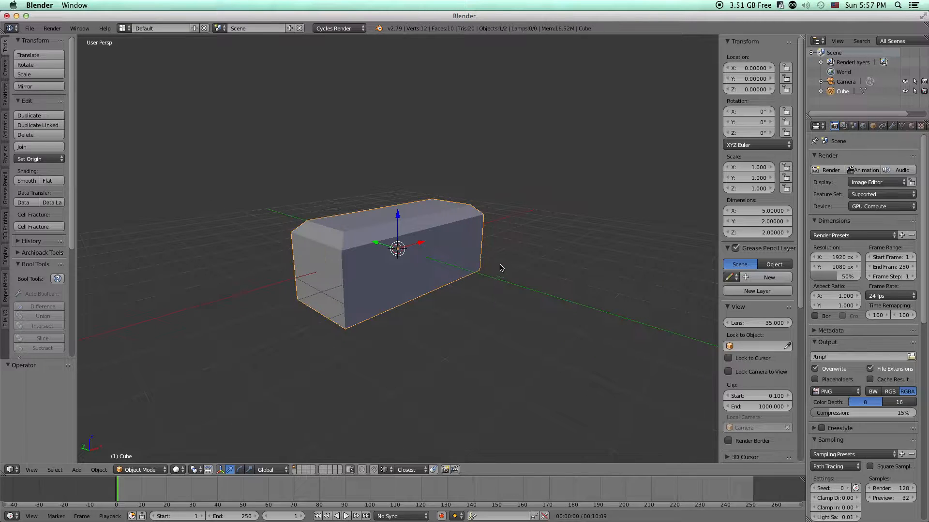
{"action": "middle_click_drag", "start_coordinate": [500, 266], "coordinate": [487, 271]}
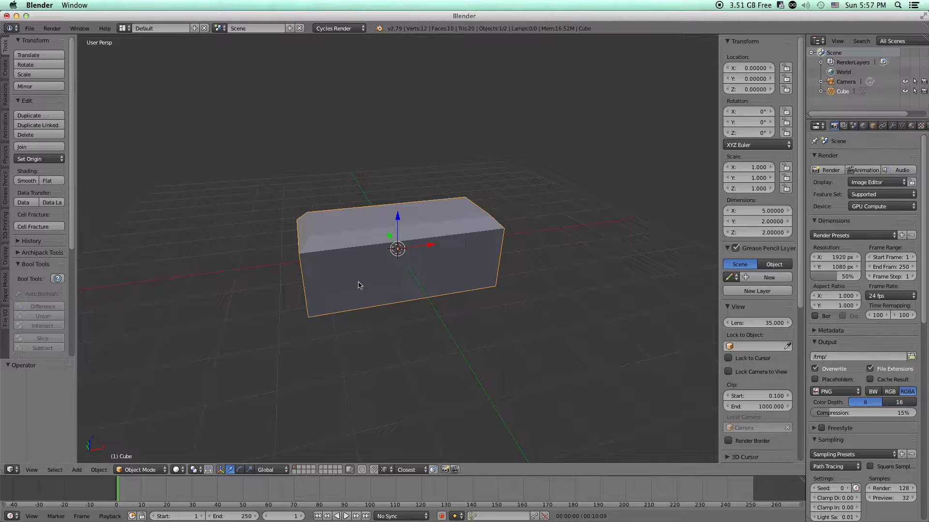
{"action": "key", "text": "s"}
{"action": "key", "text": "x"}
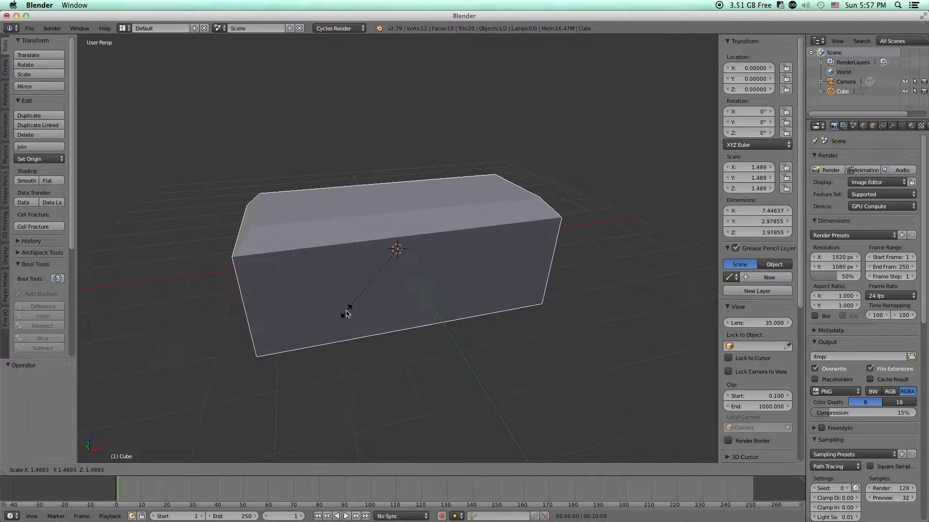
{"action": "key", "text": "y"}
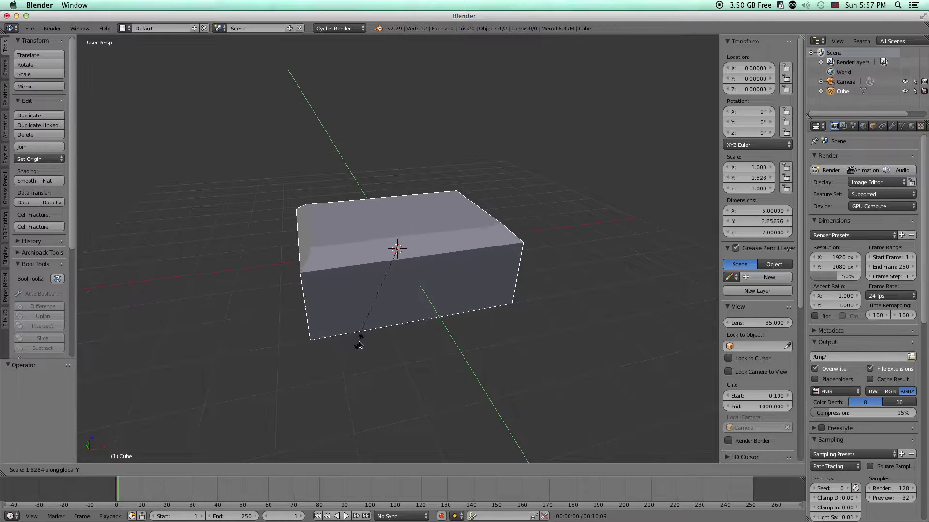
{"action": "left_click", "coordinate": [394, 402]}
{"action": "middle_click_drag", "start_coordinate": [375, 313], "coordinate": [496, 300]}
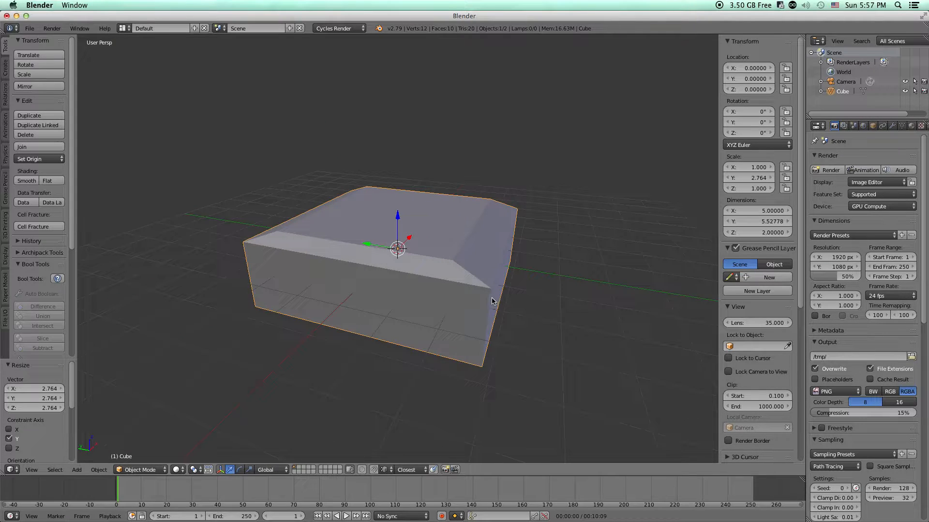
{"action": "key", "text": "ctrl+z"}
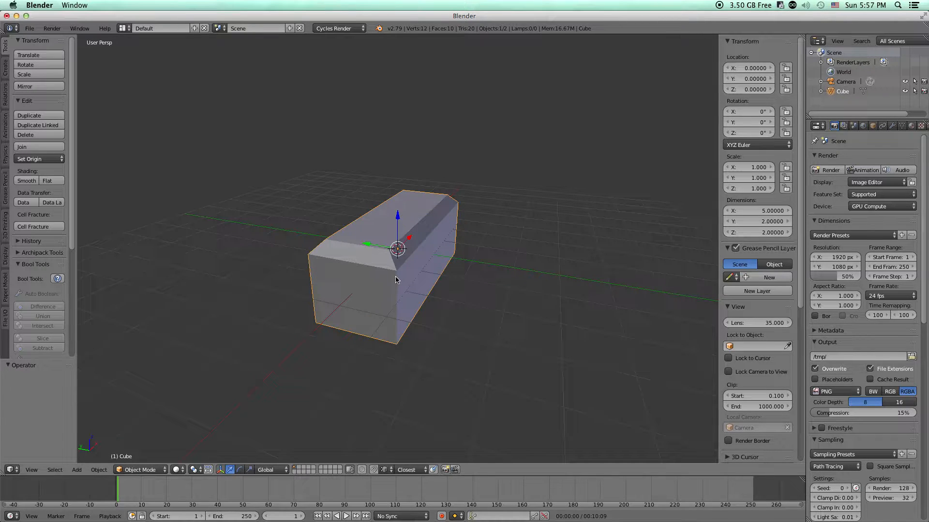
{"action": "key", "text": "ctrl+shift+z"}
{"action": "middle_click_drag", "start_coordinate": [414, 298], "coordinate": [291, 304]}
{"action": "key", "text": "ctrl+z"}
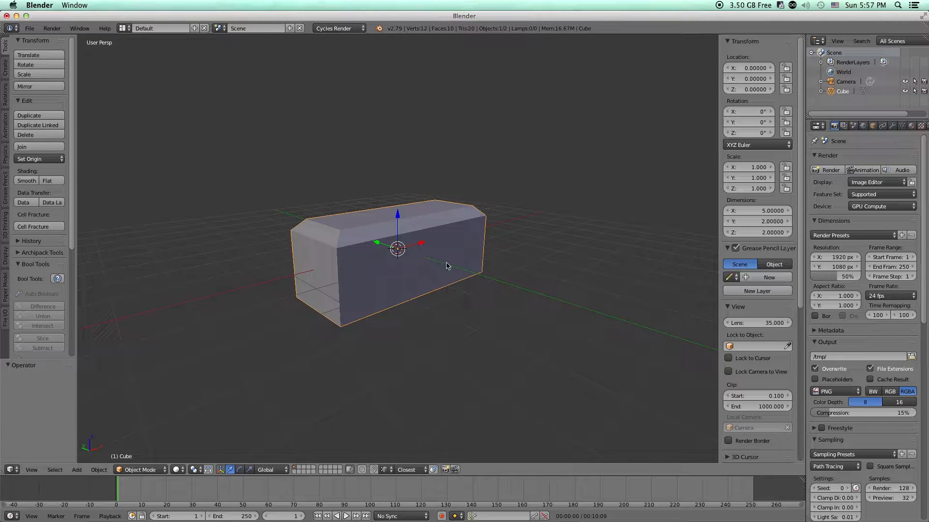
- Open the STL export settings, switch the Selection Only option off and on, and cancel the export
{"action": "middle_click_drag", "start_coordinate": [466, 243], "coordinate": [426, 281]}
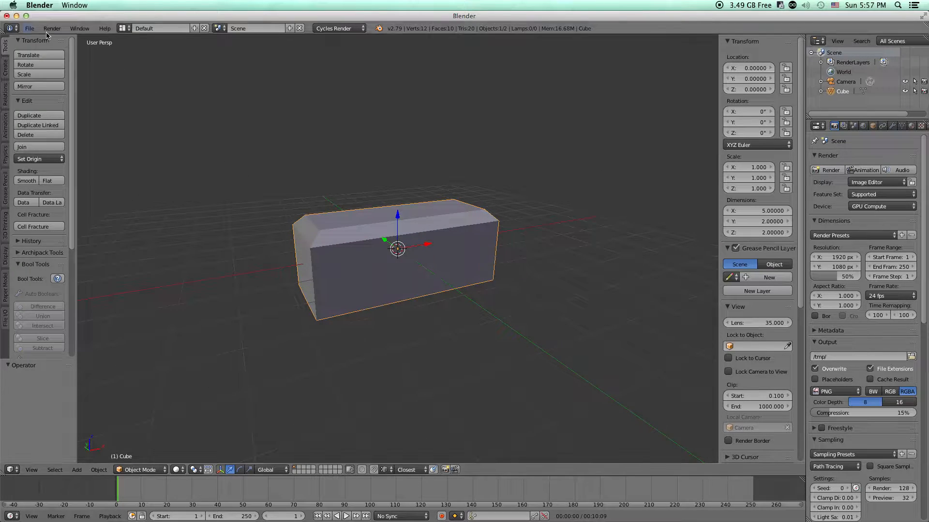
{"action": "left_click", "coordinate": [29, 28]}
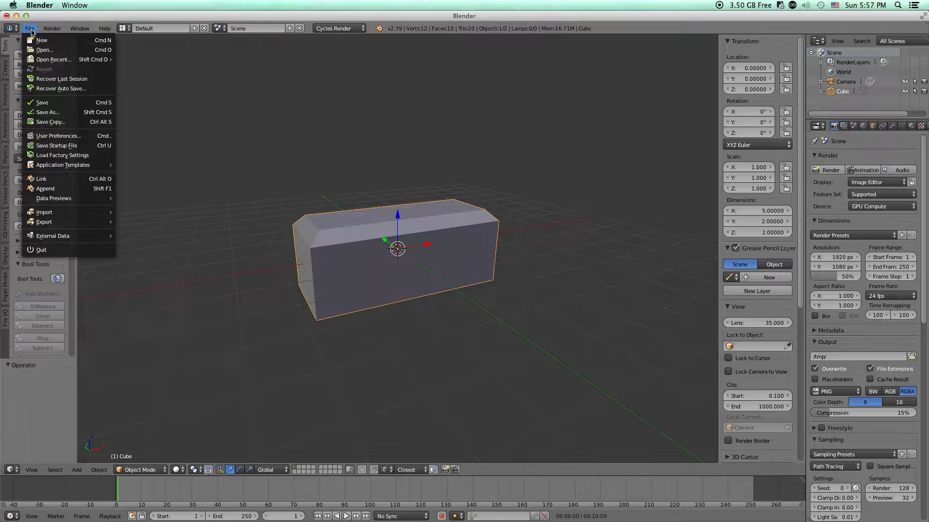
{"action": "mouse_move", "coordinate": [64, 30]}
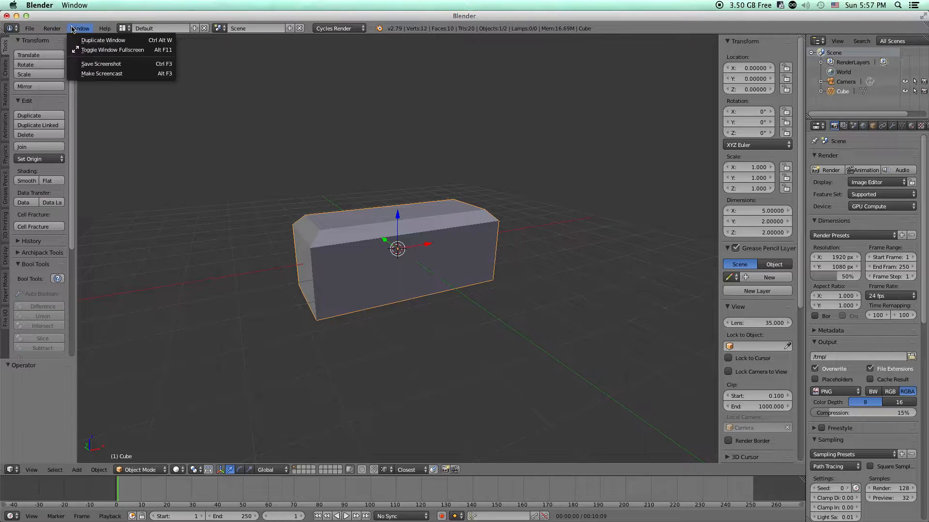
{"action": "mouse_move", "coordinate": [30, 29]}
{"action": "mouse_move", "coordinate": [60, 199]}
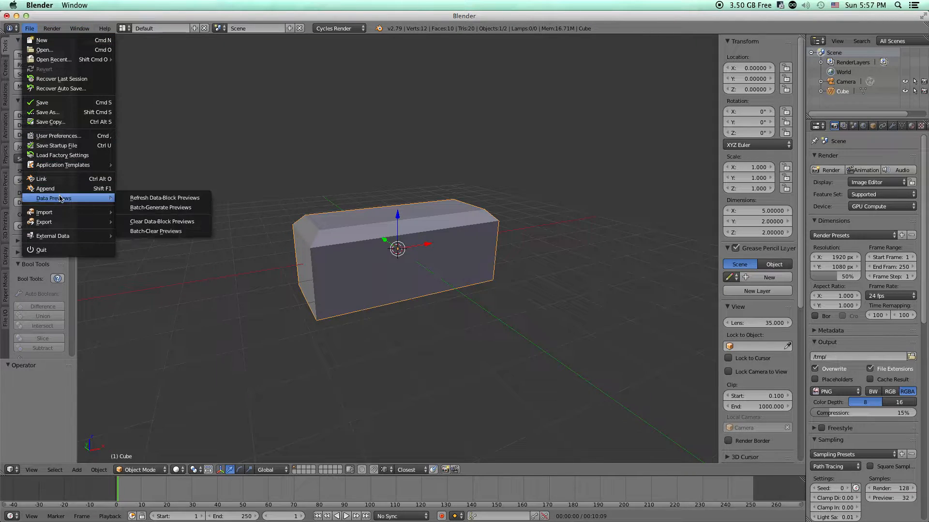
{"action": "mouse_move", "coordinate": [58, 225]}
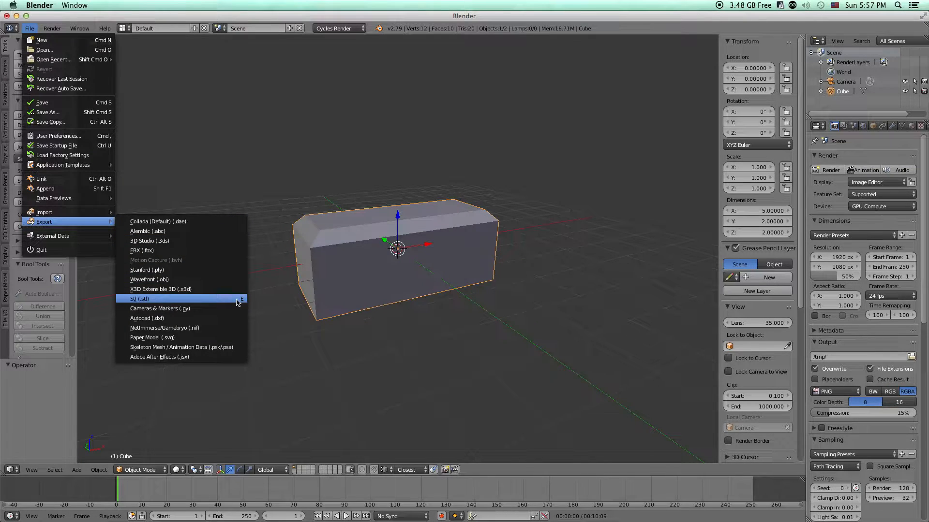
{"action": "left_click", "coordinate": [145, 299]}
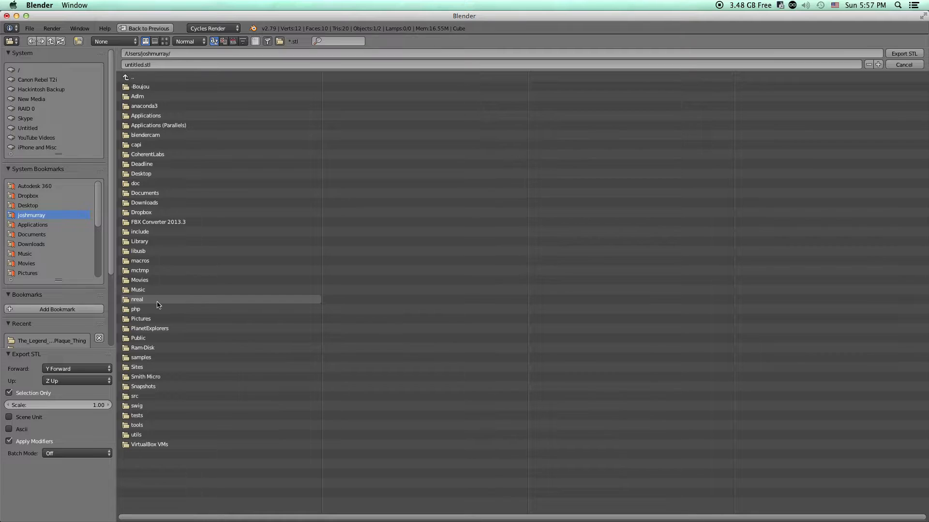
{"action": "left_click", "coordinate": [22, 395]}
{"action": "left_click", "coordinate": [22, 396]}
{"action": "left_click", "coordinate": [22, 395]}
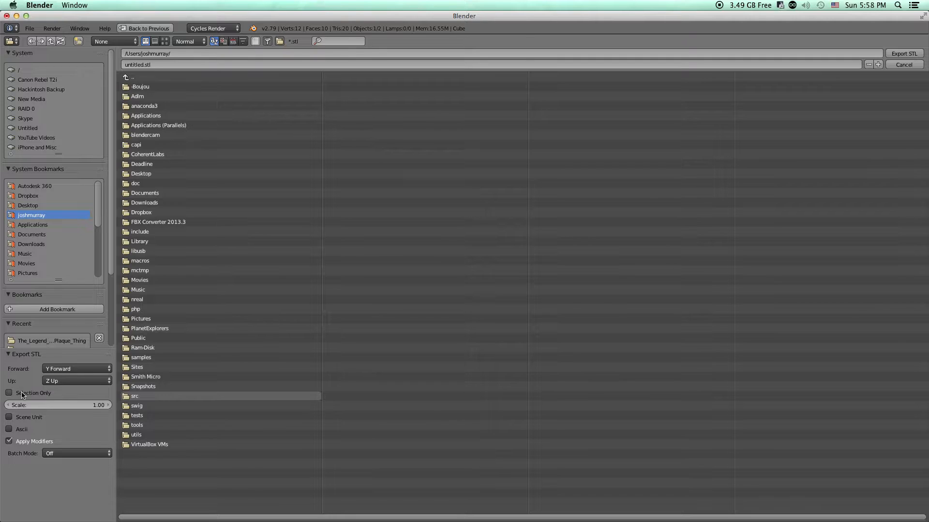
{"action": "left_click", "coordinate": [22, 395]}
{"action": "left_click", "coordinate": [22, 396]}
{"action": "left_click", "coordinate": [22, 396]}
{"action": "left_click", "coordinate": [902, 65]}
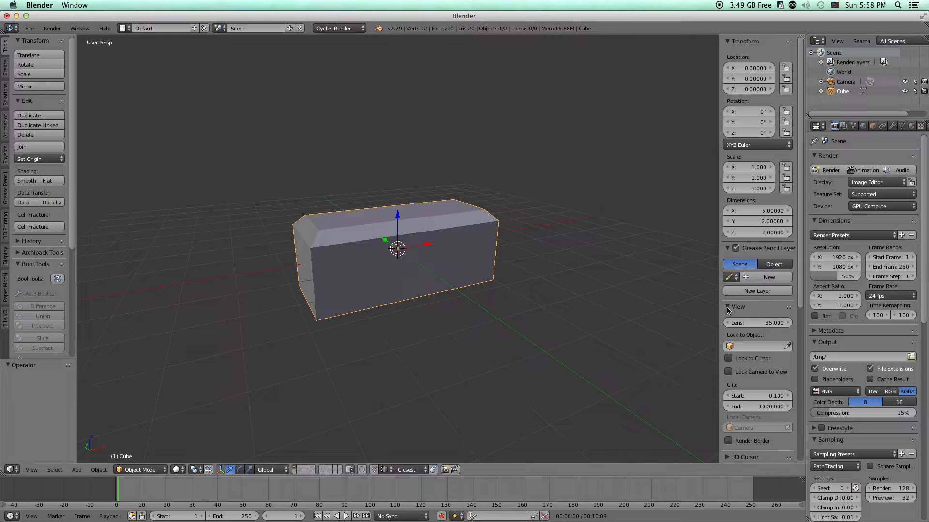
- Duplicate the block and move the copy about 6.76 units along the X axis
{"action": "key", "text": "shift+d"}
{"action": "key", "text": "x"}
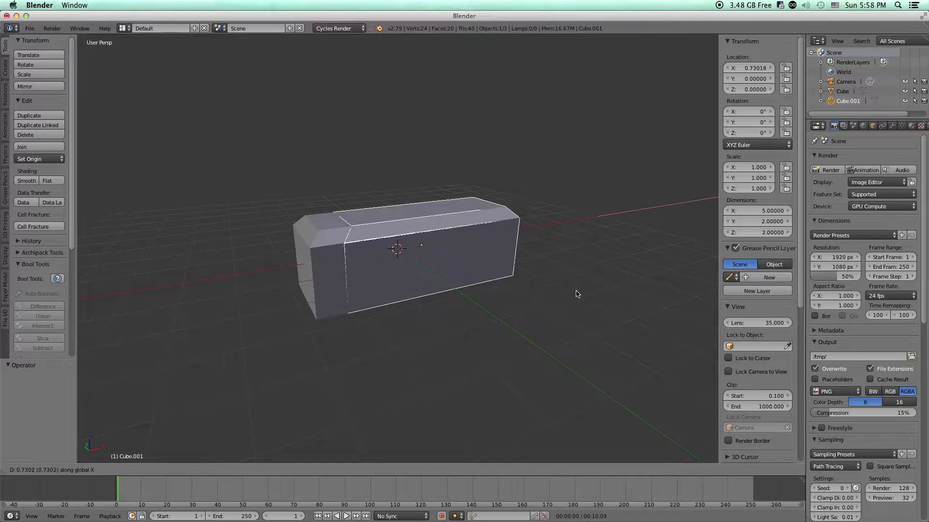
{"action": "left_click", "coordinate": [594, 270]}
{"action": "middle_click_drag", "start_coordinate": [594, 270], "coordinate": [309, 259]}
- Select both blocks together, alternate between selecting each one alone, and finish with only the original block selected
{"action": "right_click", "coordinate": [316, 238]}
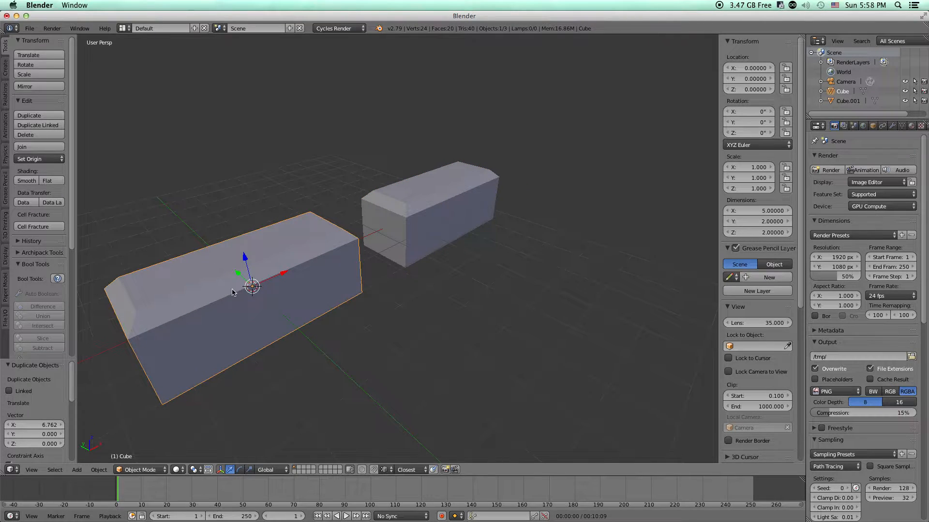
{"action": "right_click", "coordinate": [442, 187], "text": "shift"}
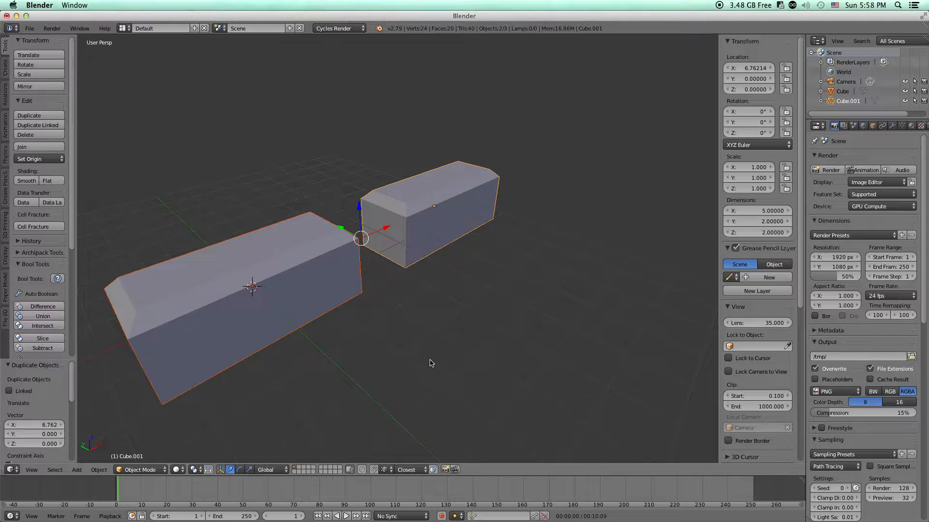
{"action": "right_click", "coordinate": [455, 182]}
{"action": "right_click", "coordinate": [252, 287]}
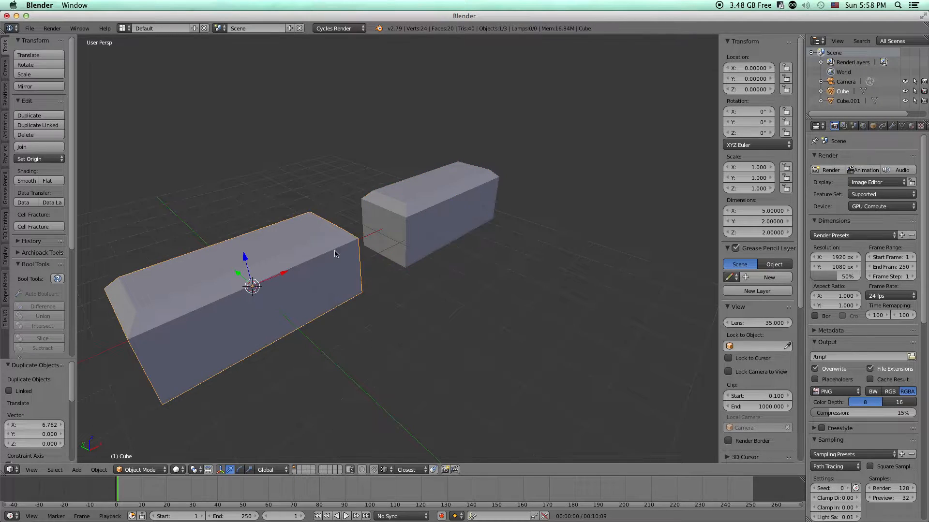
{"action": "right_click", "coordinate": [437, 207]}
{"action": "right_click", "coordinate": [313, 257]}
- Start an STL export of the selected block and choose the Documents folder as its destination
{"action": "left_click", "coordinate": [29, 29]}
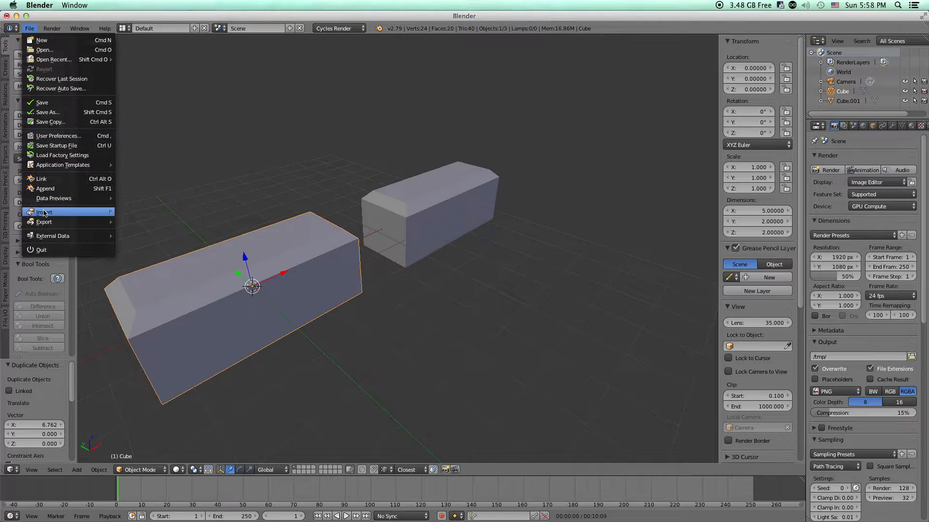
{"action": "mouse_move", "coordinate": [45, 223]}
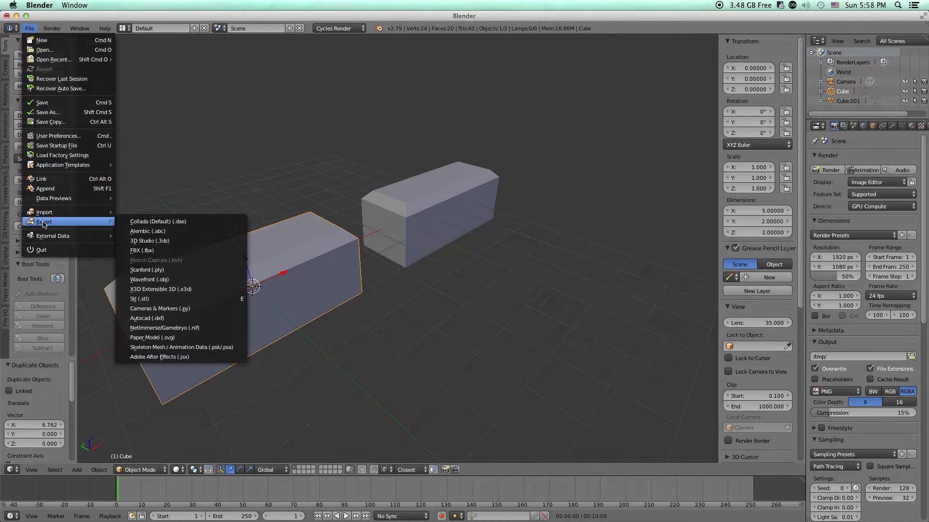
{"action": "left_click", "coordinate": [135, 300]}
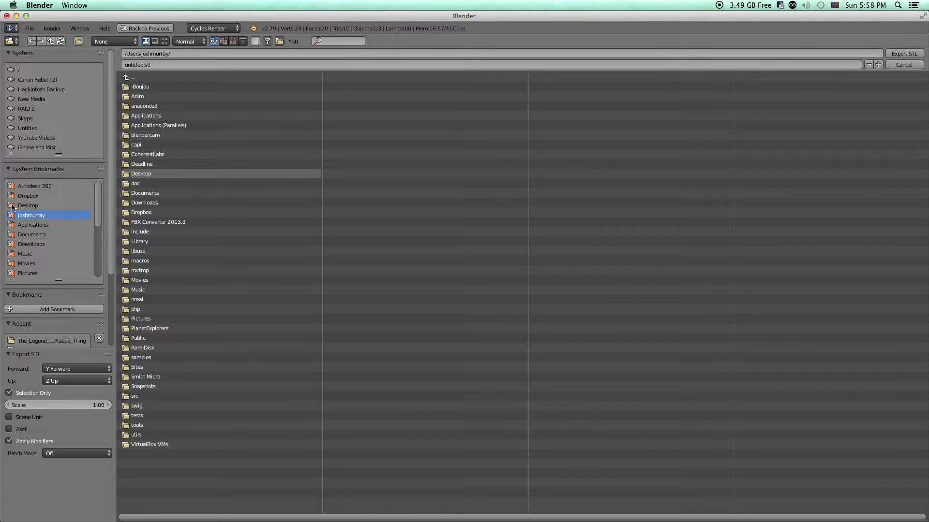
{"action": "left_click", "coordinate": [32, 235]}
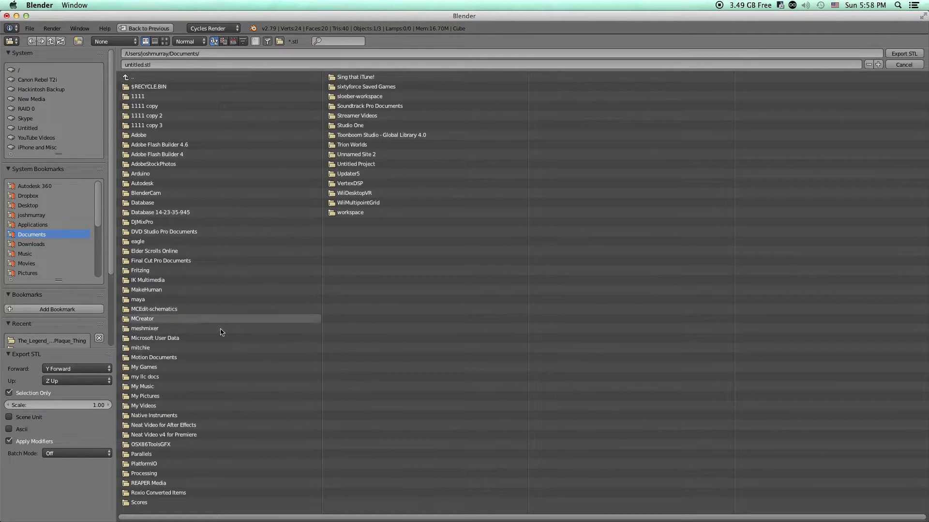
- Try adding "sdfasdf/" to the export path, remove it, open the file name for editing, and cancel the export
{"action": "left_click", "coordinate": [215, 54]}
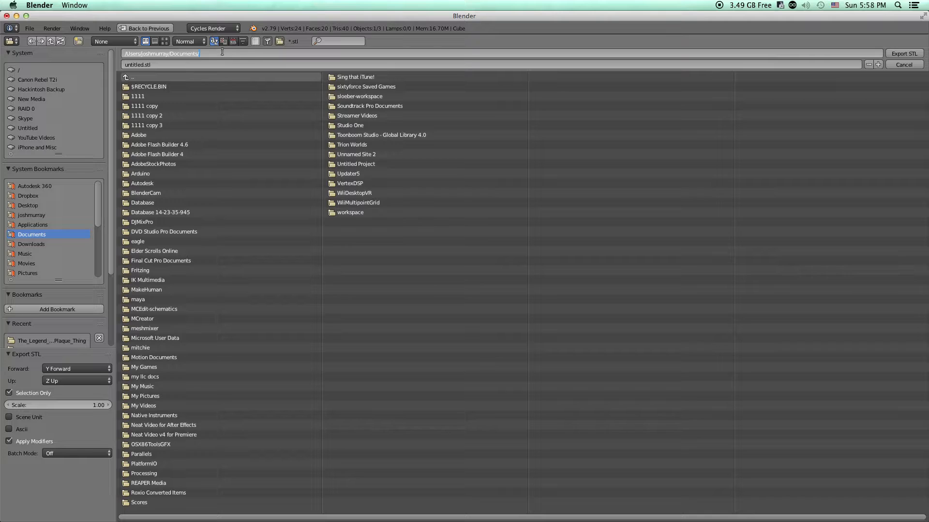
{"action": "type", "text": "sdfasdf/"}
{"action": "left_click_drag", "start_coordinate": [227, 55], "coordinate": [198, 53]}
{"action": "key", "text": "BackSpace"}
{"action": "key", "text": "Return"}
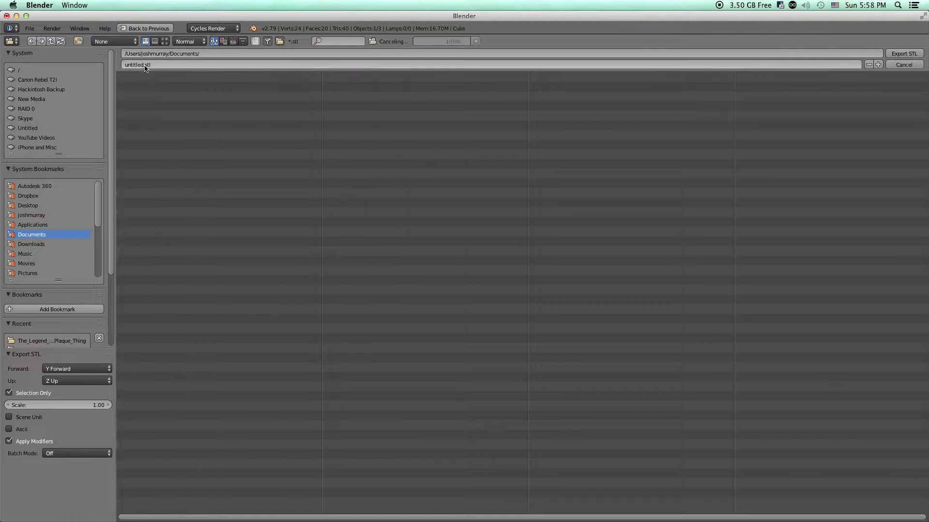
{"action": "left_click", "coordinate": [141, 65]}
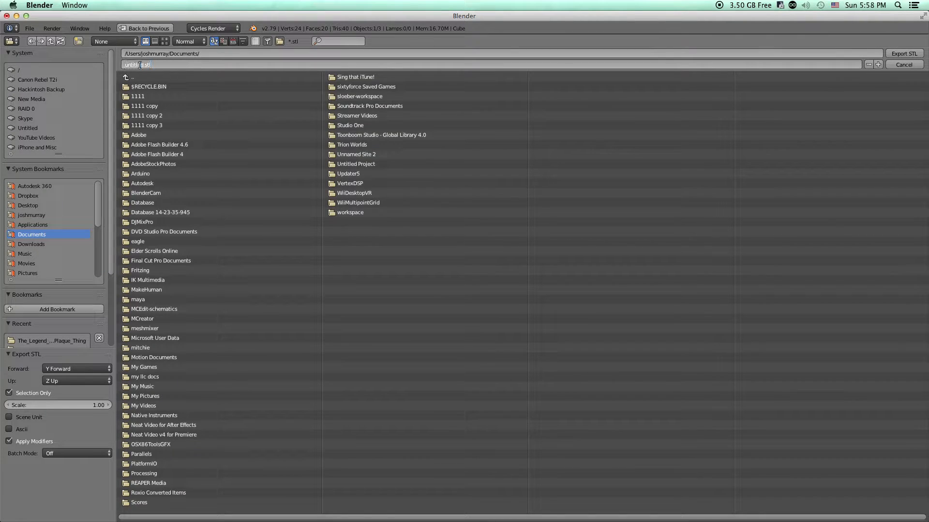
{"action": "double_click", "coordinate": [141, 65]}
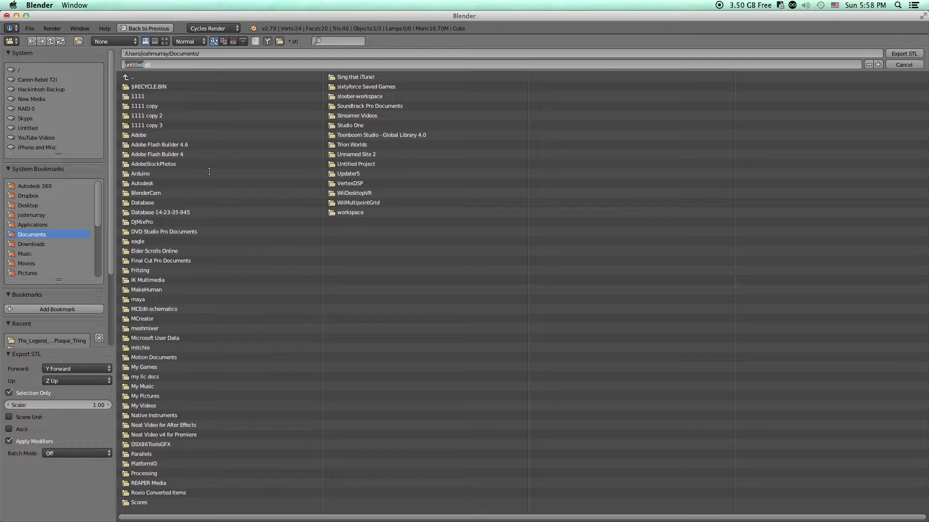
{"action": "left_click", "coordinate": [912, 66]}
{"action": "left_click", "coordinate": [903, 64]}
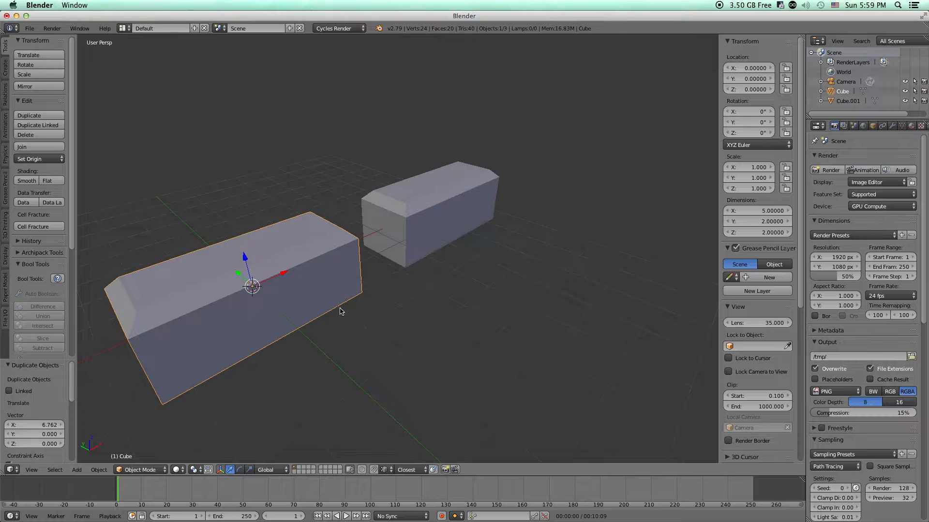
- Delete the duplicated block and select the original block again
{"action": "middle_click_drag", "start_coordinate": [532, 219], "coordinate": [488, 245]}
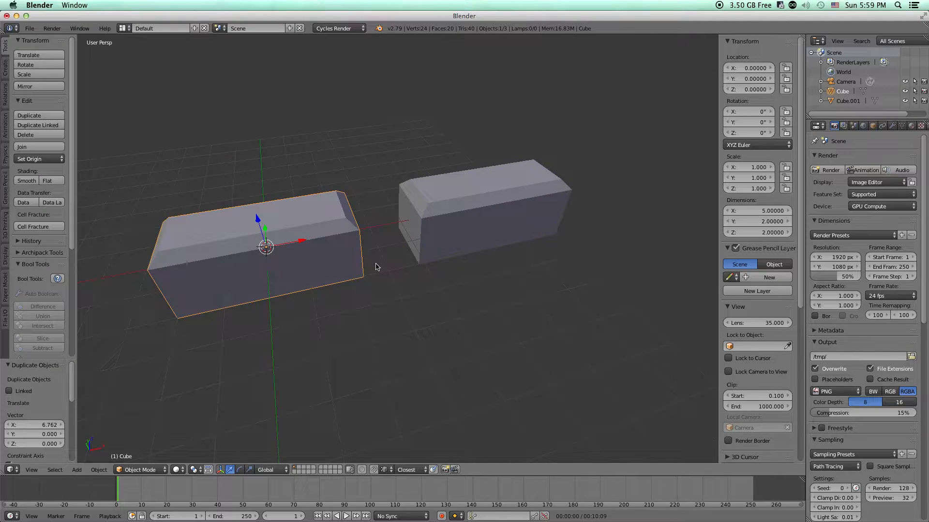
{"action": "scroll", "coordinate": [377, 267], "scroll_direction": "down", "scroll_amount": 5}
{"action": "middle_click_drag", "start_coordinate": [378, 267], "coordinate": [391, 259]}
{"action": "scroll", "coordinate": [387, 260], "scroll_direction": "up", "scroll_amount": 3}
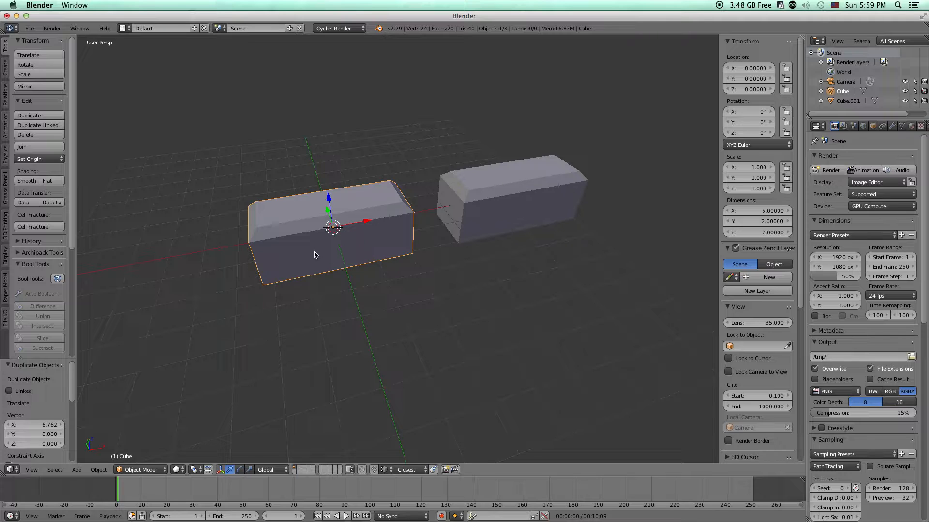
{"action": "middle_click_drag", "start_coordinate": [315, 254], "coordinate": [341, 248]}
{"action": "right_click", "coordinate": [470, 199]}
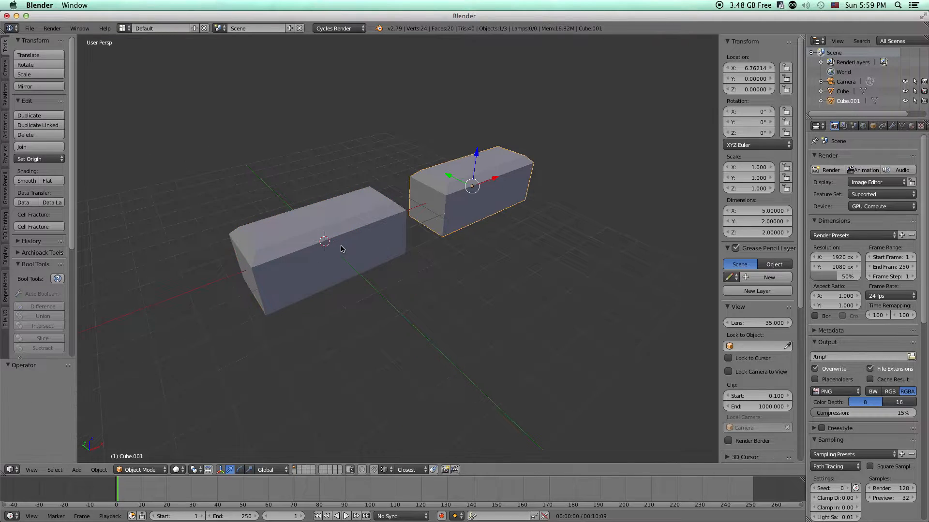
{"action": "key", "text": "x"}
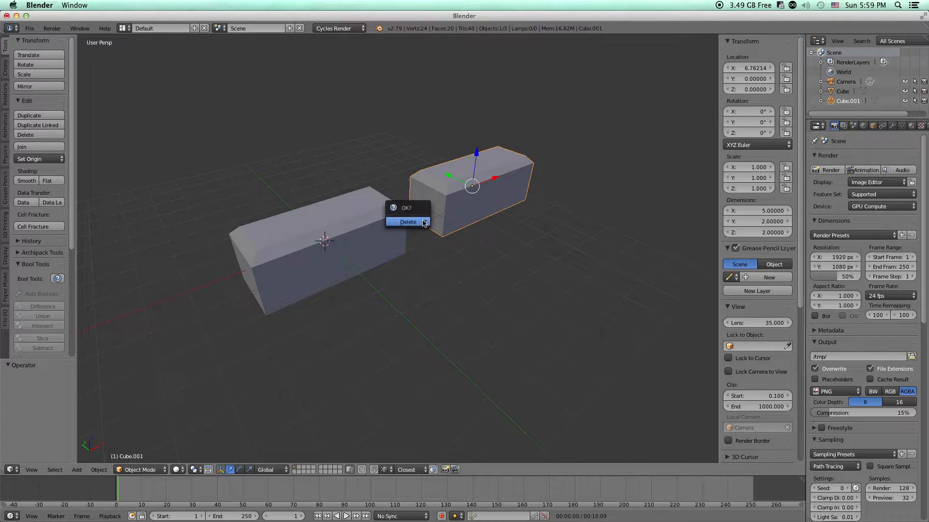
{"action": "left_click", "coordinate": [419, 220]}
{"action": "right_click", "coordinate": [376, 223]}
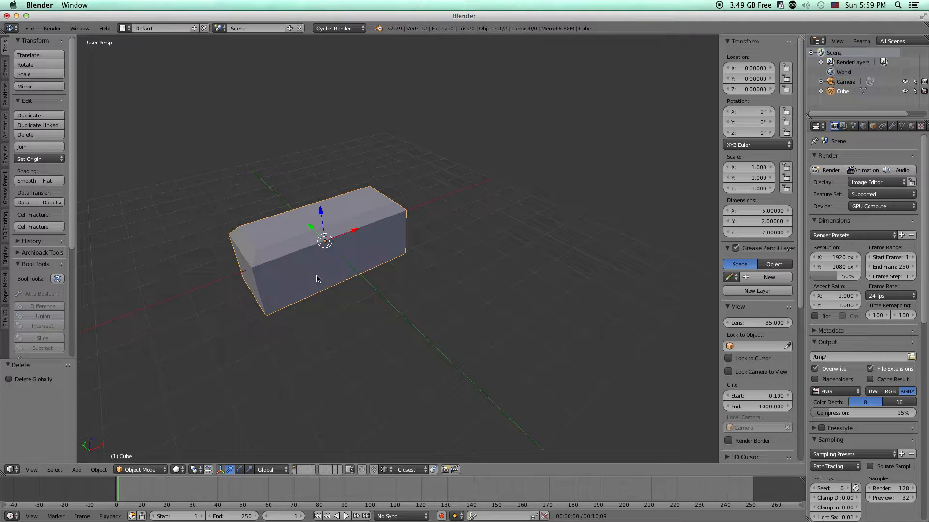
- Duplicate the block and move the copy exactly 5 units along the X axis
{"action": "key", "text": "shift+d"}
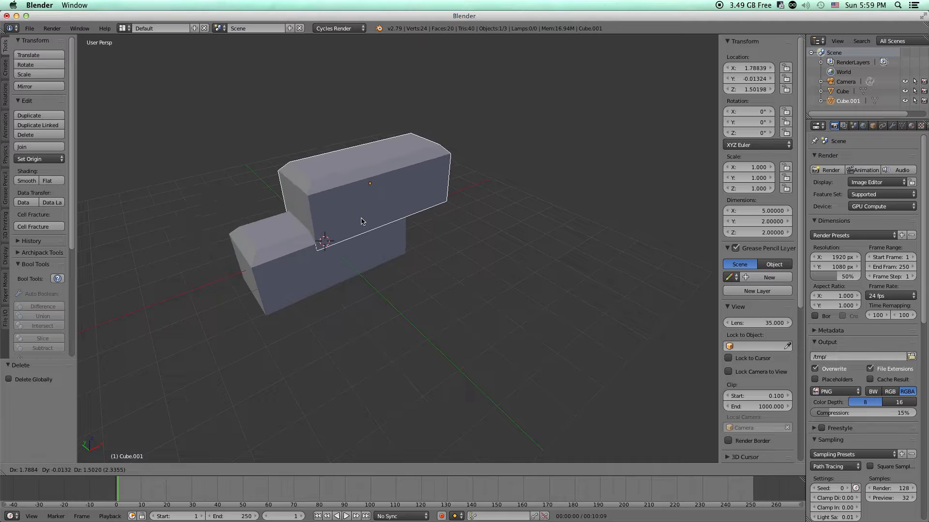
{"action": "key", "text": "x"}
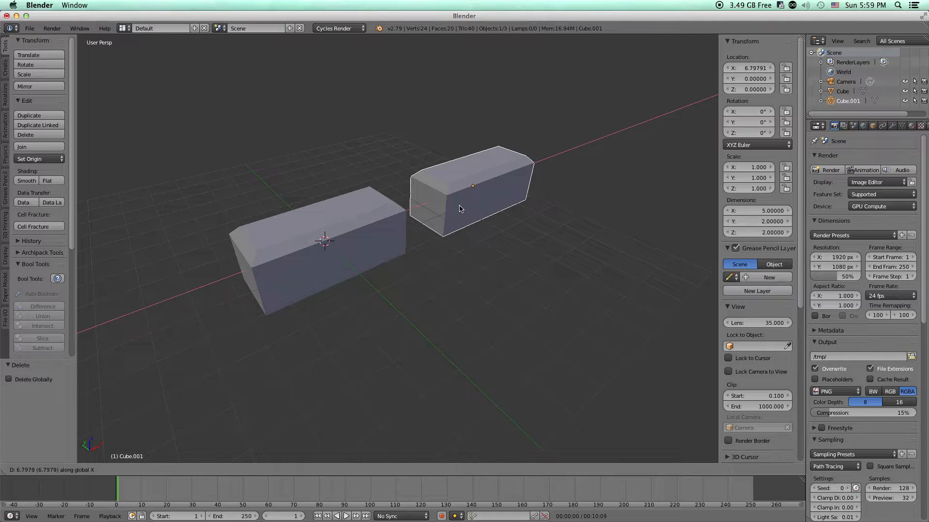
{"action": "type", "text": "5"}
{"action": "key", "text": "Return"}
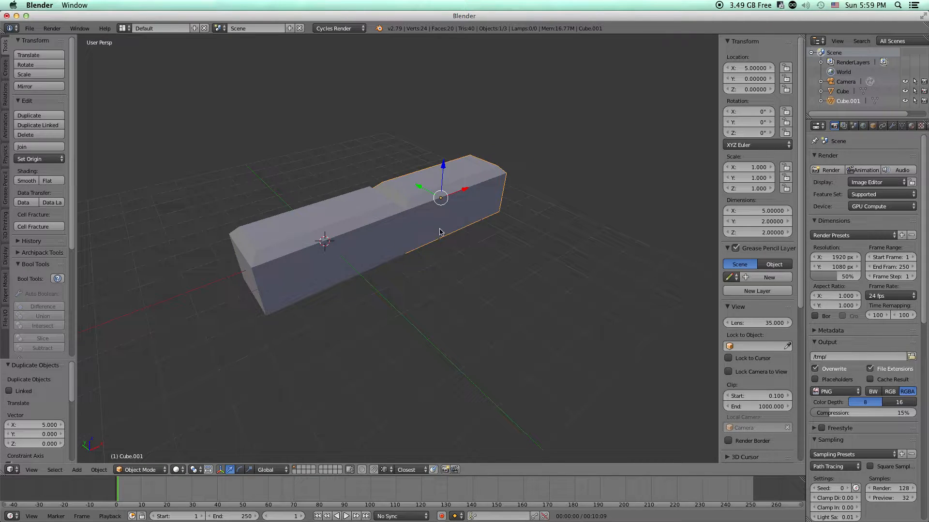
{"action": "mouse_move", "coordinate": [409, 224]}
{"action": "middle_mouse_down"}
{"action": "mouse_move", "coordinate": [348, 192]}
{"action": "mouse_move", "coordinate": [356, 189]}
{"action": "mouse_move", "coordinate": [393, 225]}
{"action": "middle_mouse_up"}
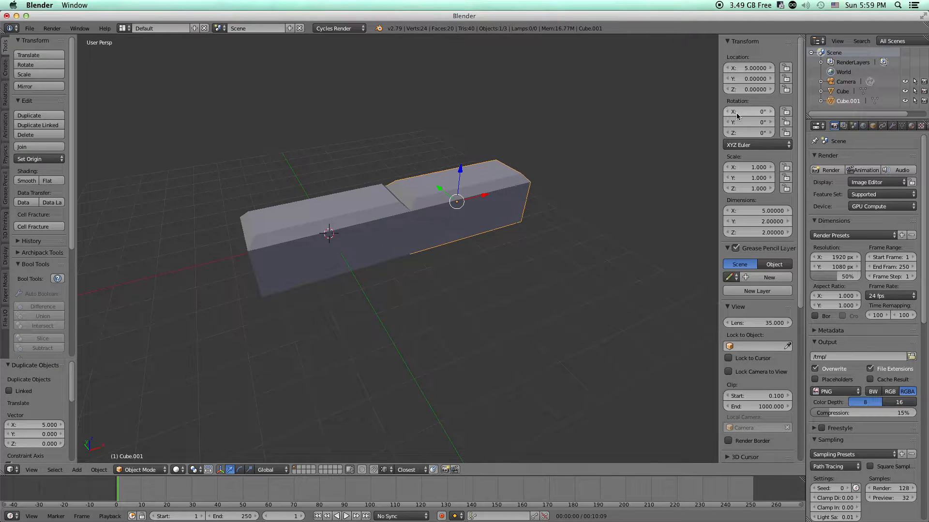
- Delete the copied block adjoining the original one
{"action": "key", "text": "x"}
{"action": "key", "text": "x"}
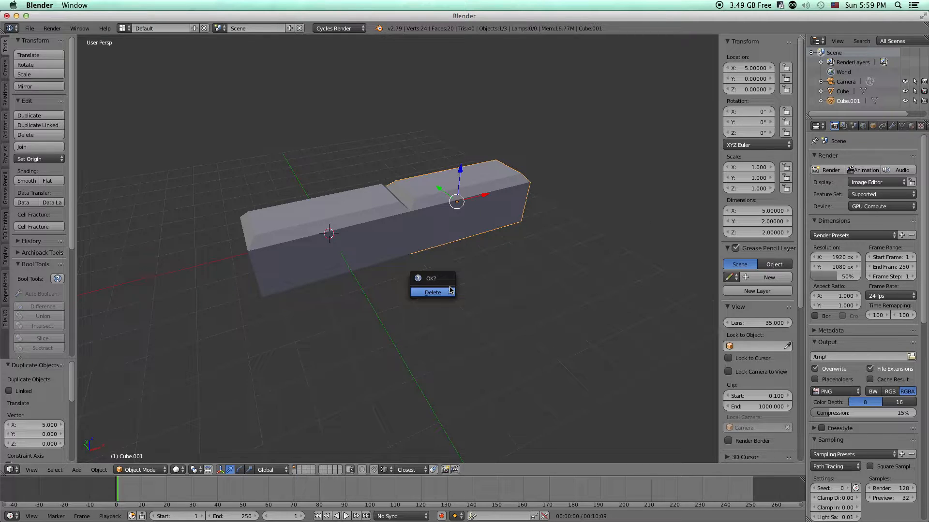
{"action": "key", "text": "x"}
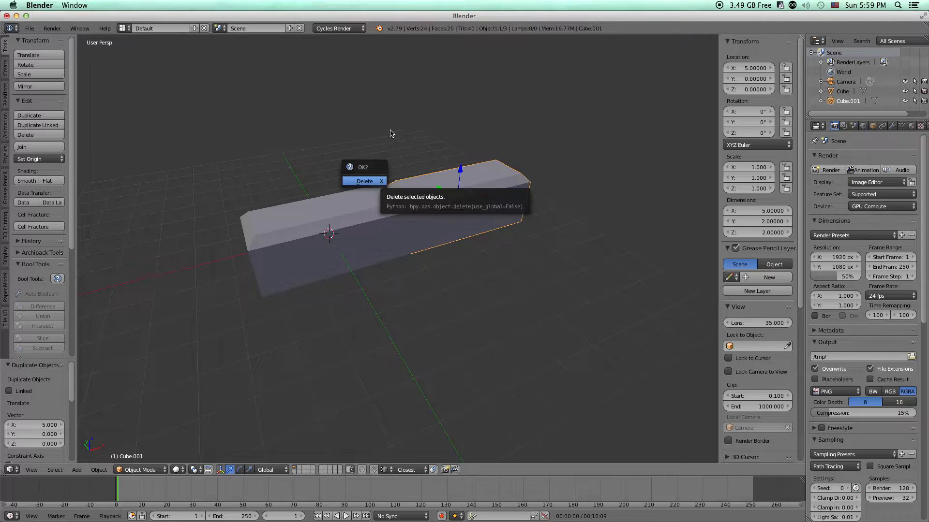
{"action": "key", "text": "x"}
{"action": "key", "text": "x"}
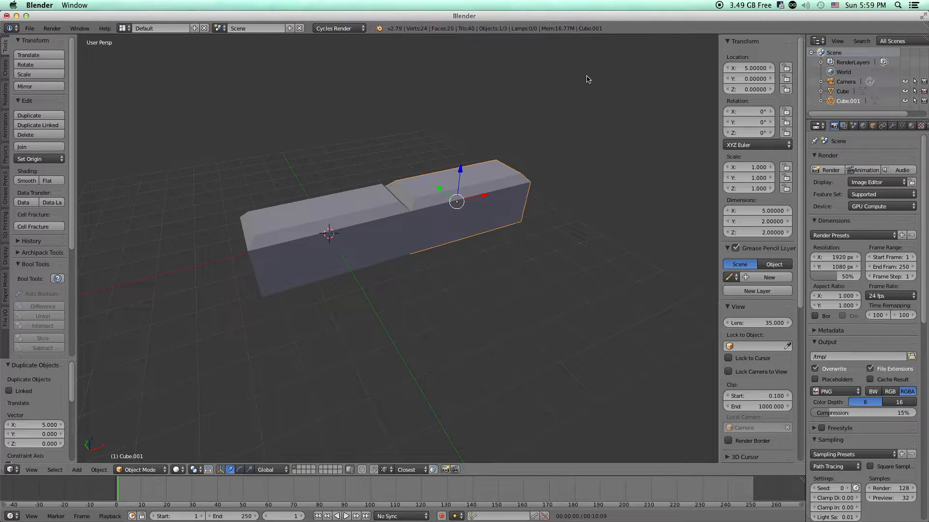
{"action": "key", "text": "x"}
{"action": "key", "text": "x"}
{"action": "key", "text": "x"}
{"action": "left_click", "coordinate": [347, 145]}
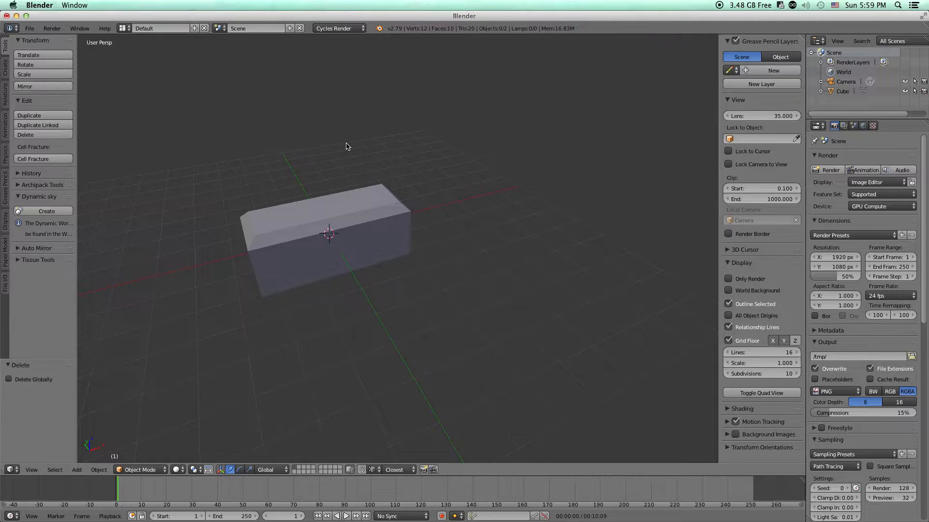
- Delete the original block and undo the deletion
{"action": "key", "text": "x"}
{"action": "right_click", "coordinate": [285, 285]}
{"action": "key", "text": "x"}
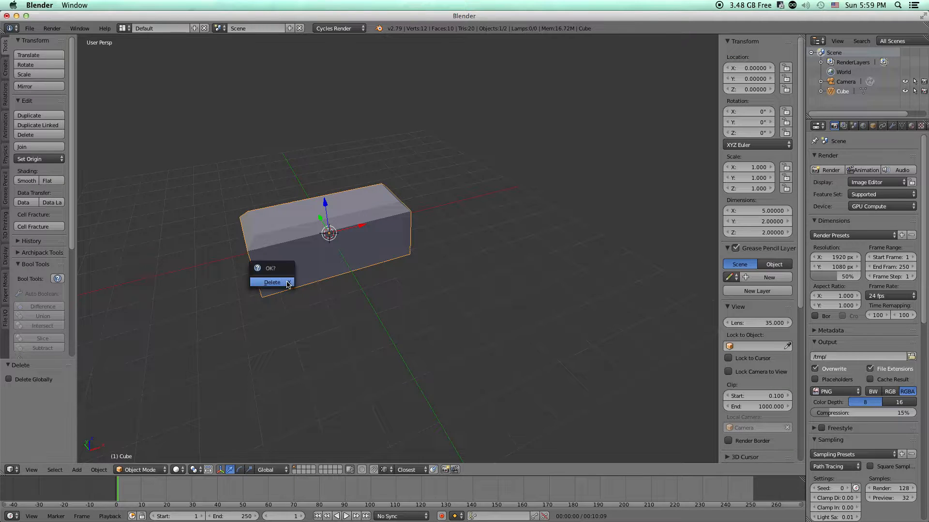
{"action": "left_click", "coordinate": [274, 283]}
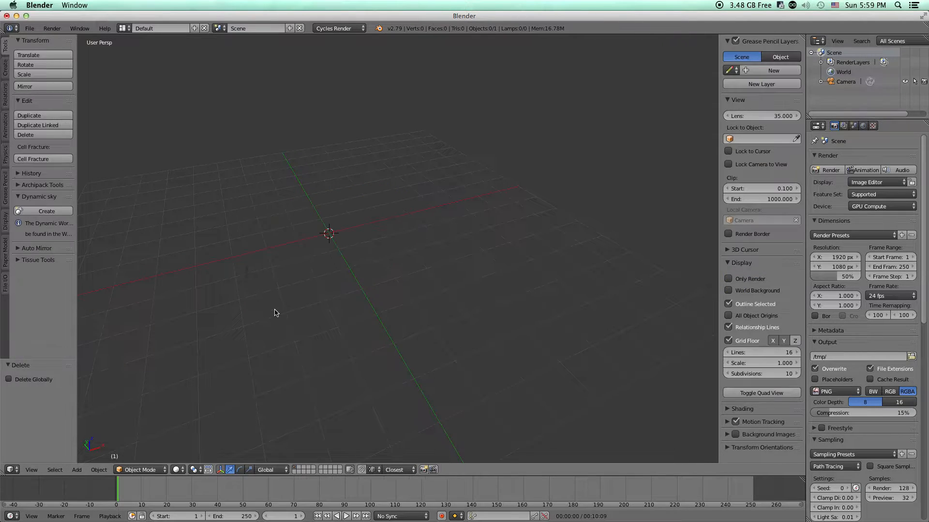
{"action": "key", "text": "ctrl+z"}
{"action": "middle_click_drag", "start_coordinate": [274, 313], "coordinate": [328, 292]}
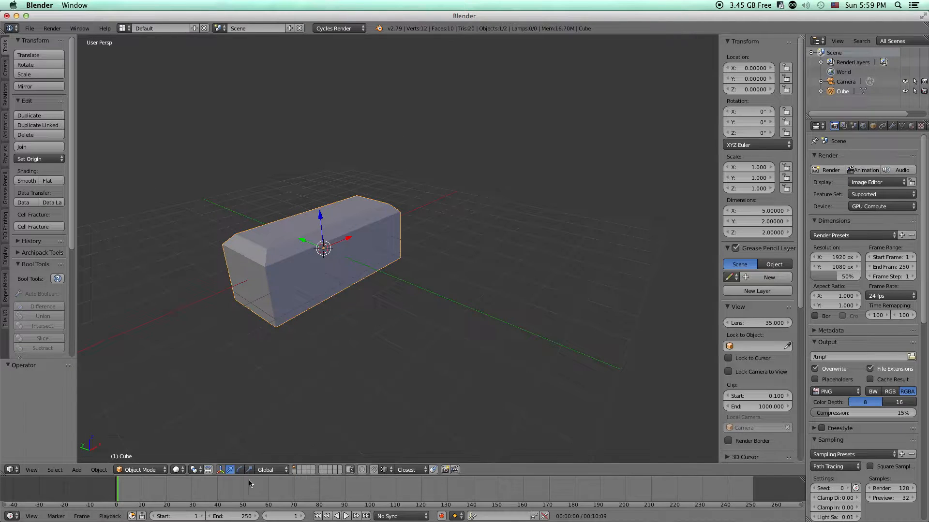
- Enter Edit Mode, pick individual edges up to the front long edge of the top face, and review its delete and dissolve options
{"action": "key", "text": "Tab"}
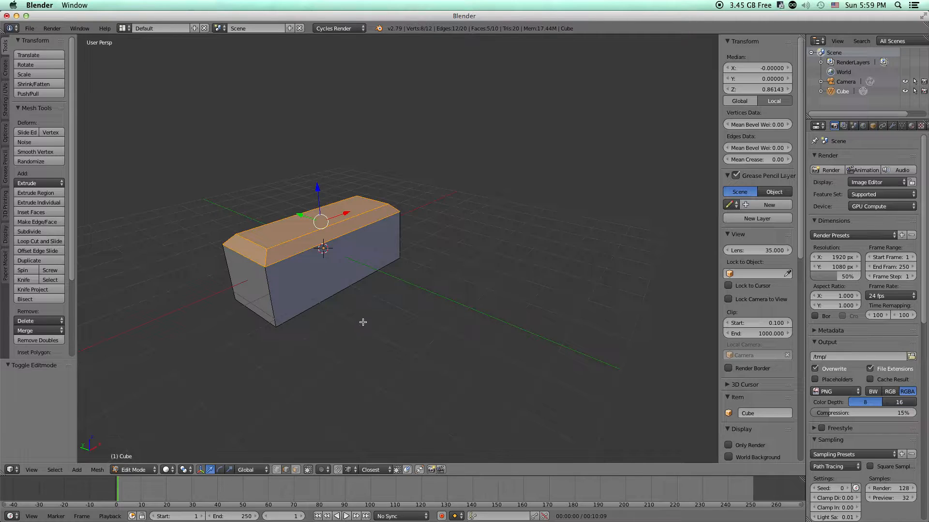
{"action": "scroll", "coordinate": [310, 262], "scroll_direction": "up", "scroll_amount": 1}
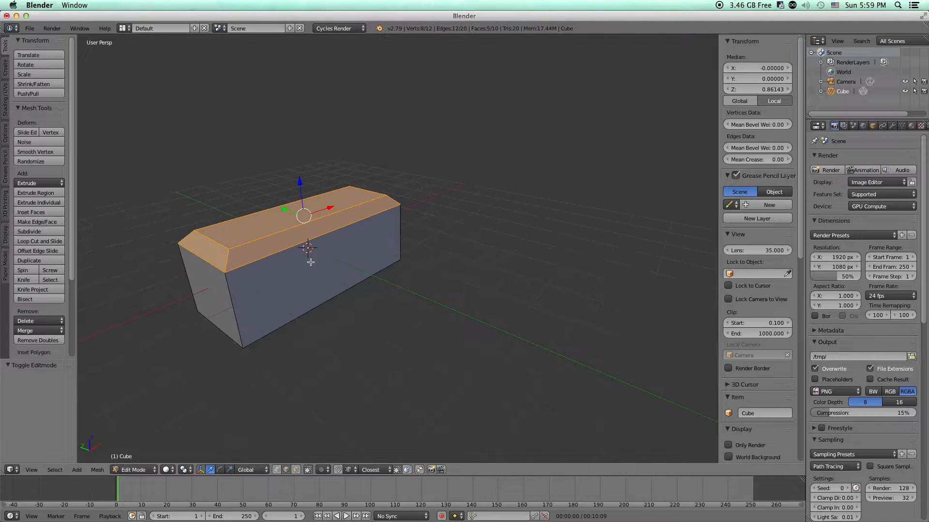
{"action": "right_click", "coordinate": [239, 319]}
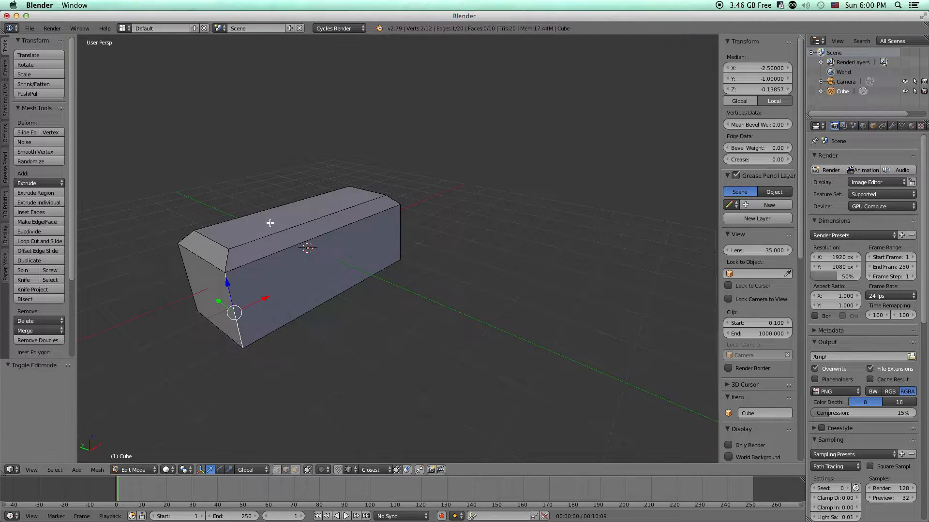
{"action": "right_click", "coordinate": [248, 238]}
{"action": "right_click", "coordinate": [260, 263]}
{"action": "right_click", "coordinate": [264, 233]}
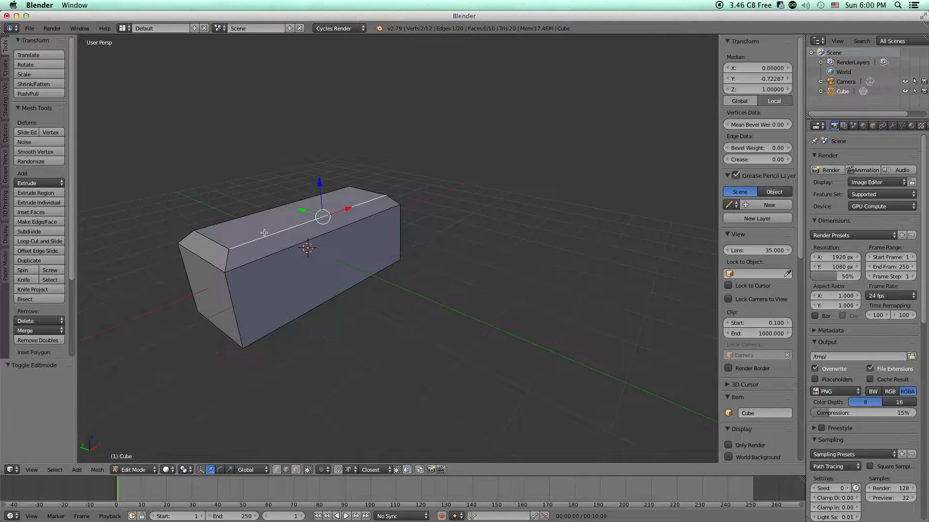
{"action": "key", "text": "x"}
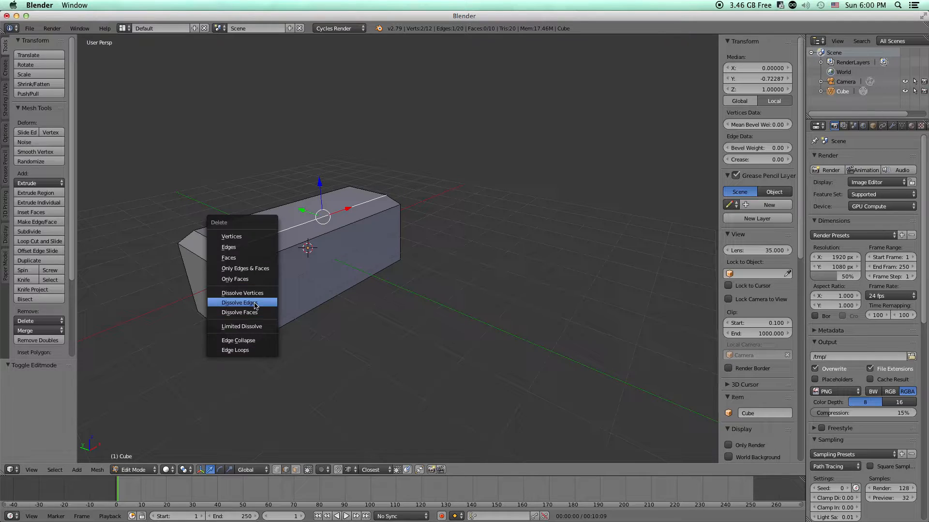
{"action": "left_click", "coordinate": [255, 304]}
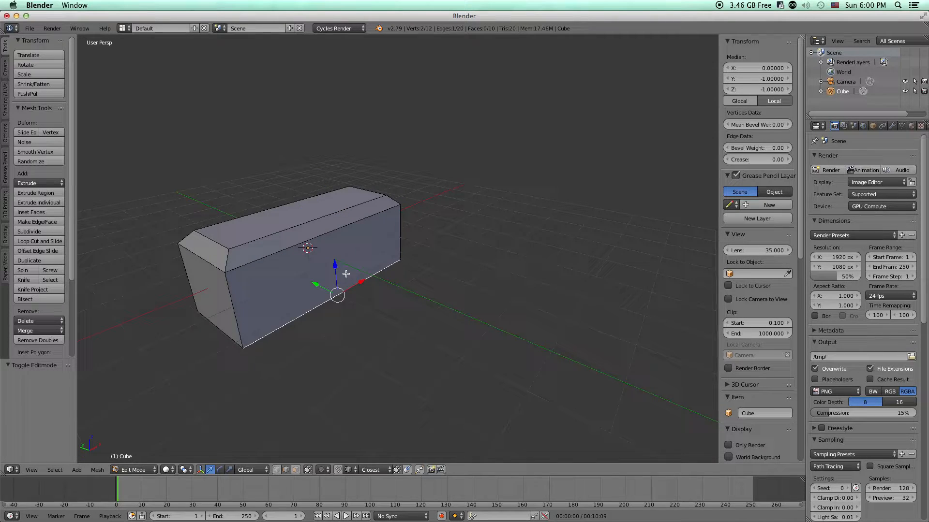
- Cut the block with the Knife from the bottom front edge across the front face, bevel and top face
{"action": "middle_click_drag", "start_coordinate": [346, 273], "coordinate": [307, 307]}
{"action": "key", "text": "k"}
{"action": "left_click", "coordinate": [303, 309]}
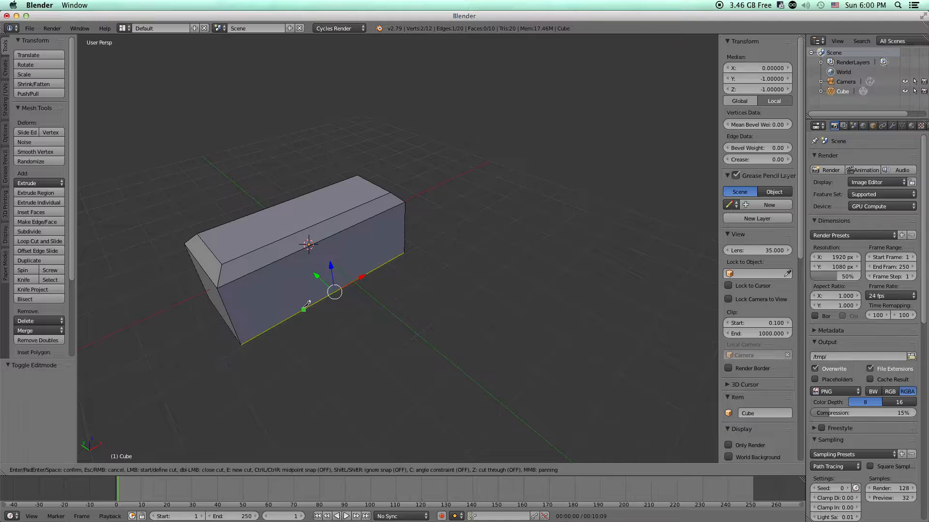
{"action": "left_click", "coordinate": [300, 251]}
{"action": "left_click", "coordinate": [294, 234]}
{"action": "left_click", "coordinate": [272, 206]}
{"action": "key", "text": "Return"}
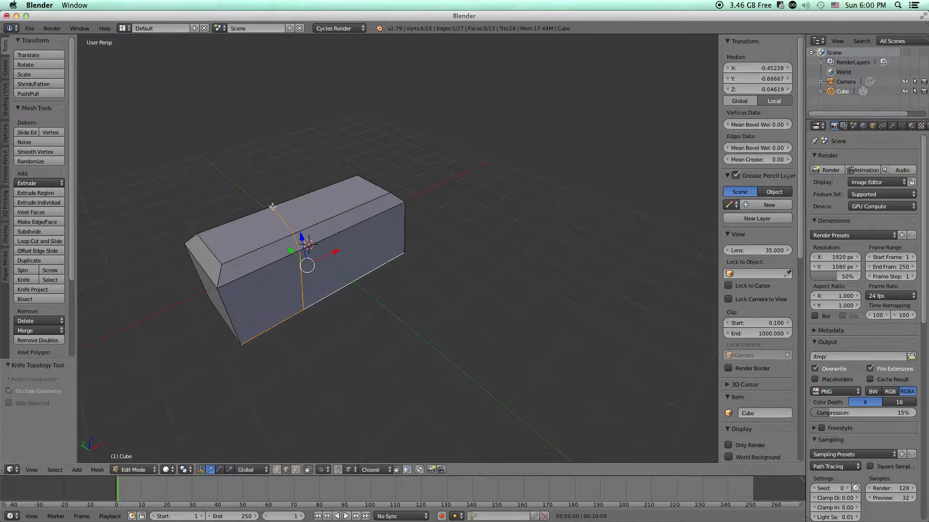
{"action": "middle_click_drag", "start_coordinate": [309, 209], "coordinate": [297, 239]}
{"action": "left_click", "coordinate": [296, 257]}
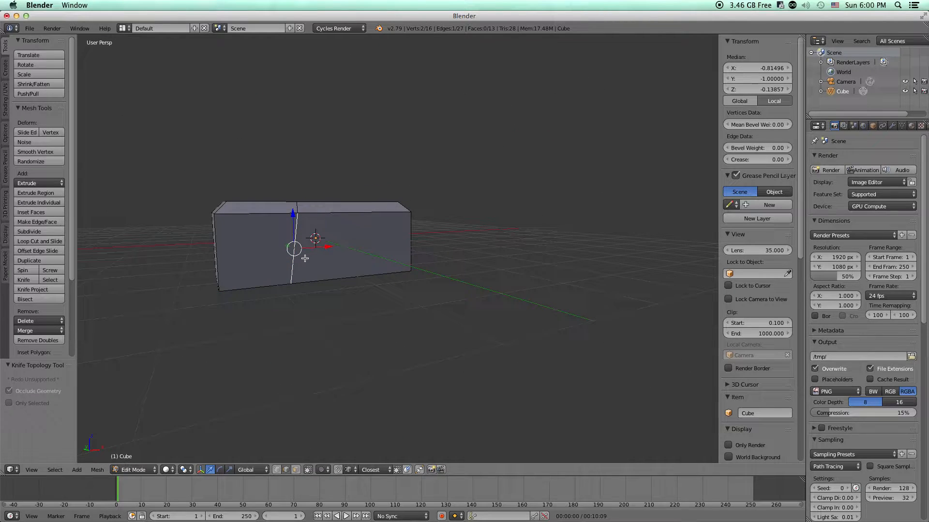
{"action": "left_click", "coordinate": [295, 208], "text": "shift"}
{"action": "middle_click_drag", "start_coordinate": [337, 211], "coordinate": [274, 224]}
{"action": "left_click", "coordinate": [273, 224], "text": "shift"}
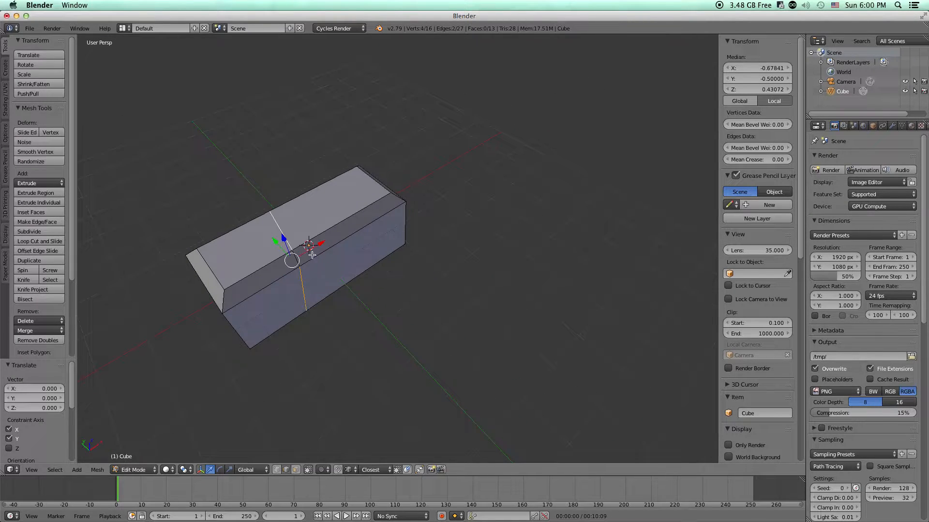
{"action": "key", "text": "a"}
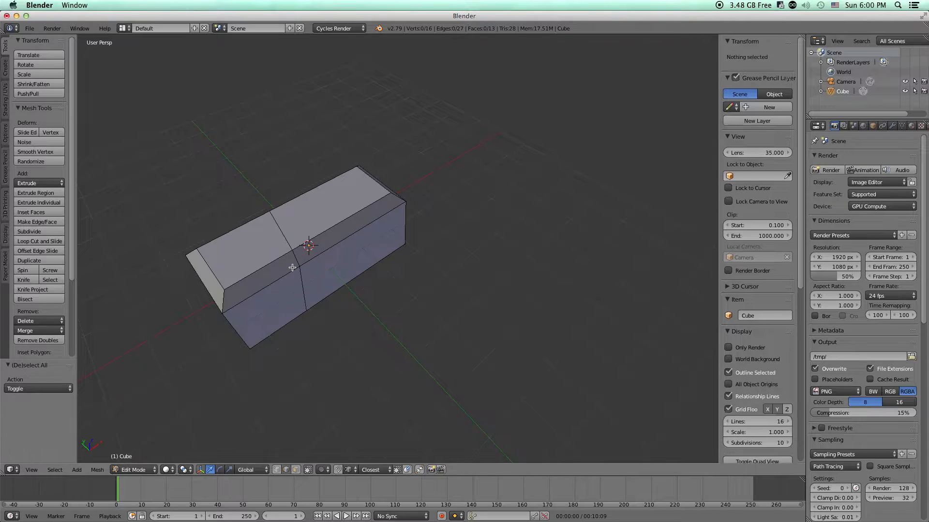
- Select the three knife-cut edges on the front, bevel and top faces, delete them with the Edges option, and undo that deletion
{"action": "scroll", "coordinate": [293, 267], "scroll_direction": "up", "scroll_amount": 3}
{"action": "left_click", "coordinate": [255, 298]}
{"action": "left_click", "coordinate": [236, 259], "text": "shift"}
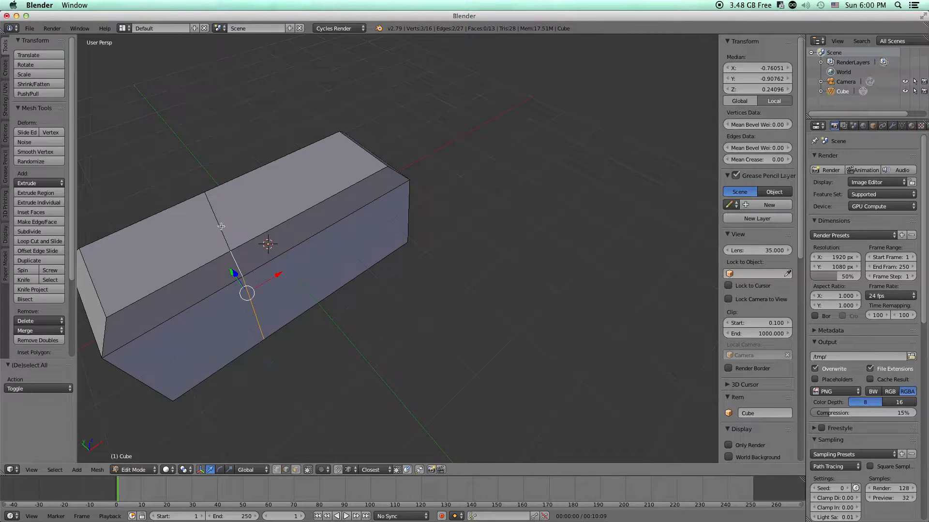
{"action": "left_click", "coordinate": [221, 226], "text": "shift"}
{"action": "key", "text": "x"}
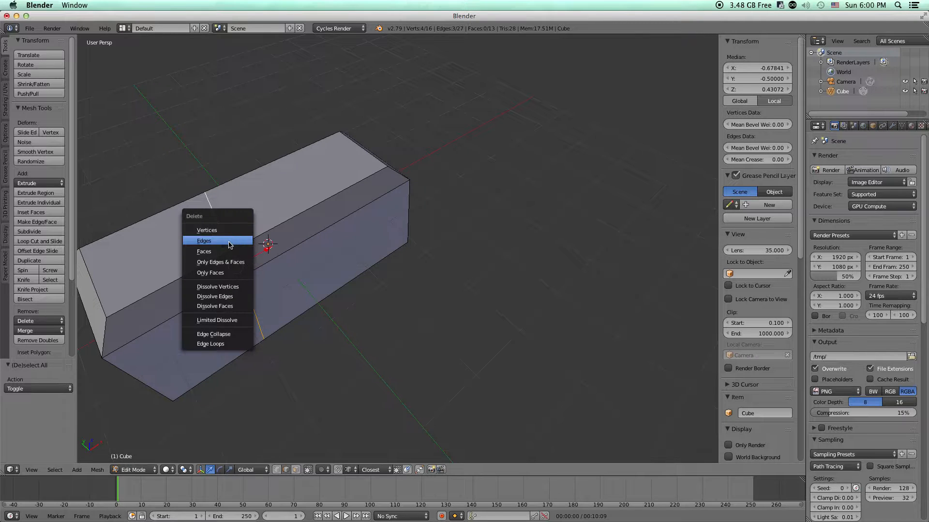
{"action": "left_click", "coordinate": [219, 241]}
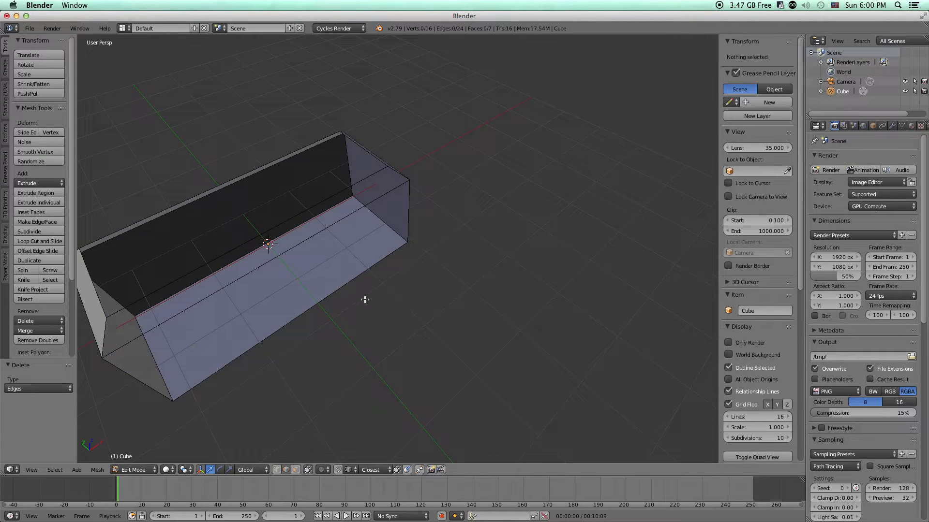
{"action": "middle_click_drag", "start_coordinate": [364, 298], "coordinate": [437, 216]}
{"action": "key", "text": "ctrl+z"}
- Remove the three selected cut edges with Dissolve Edges, keeping the block's faces
{"action": "key", "text": "x"}
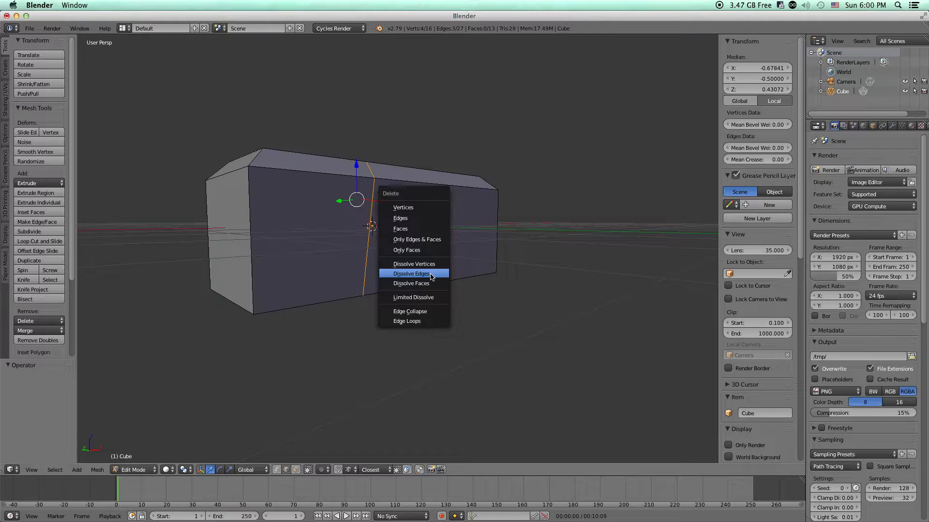
{"action": "left_click", "coordinate": [430, 274]}
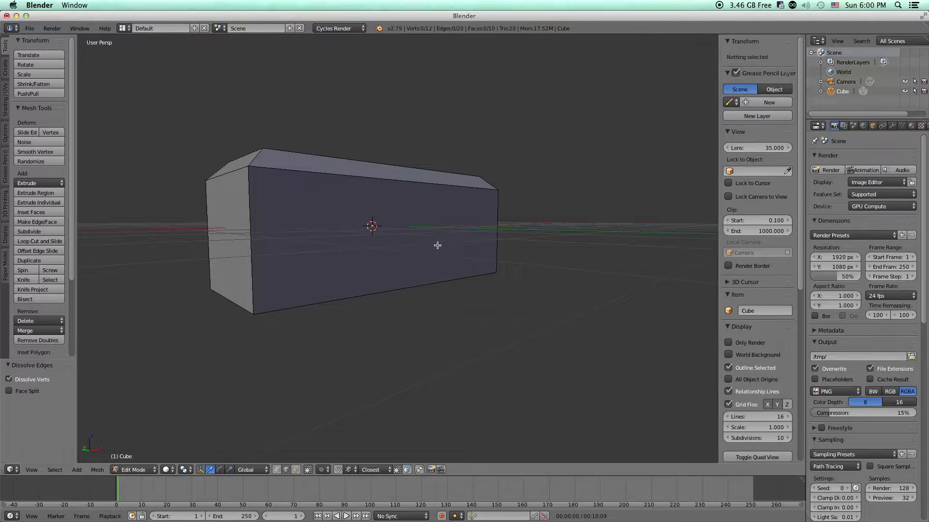
{"action": "middle_click_drag", "start_coordinate": [436, 247], "coordinate": [414, 291]}
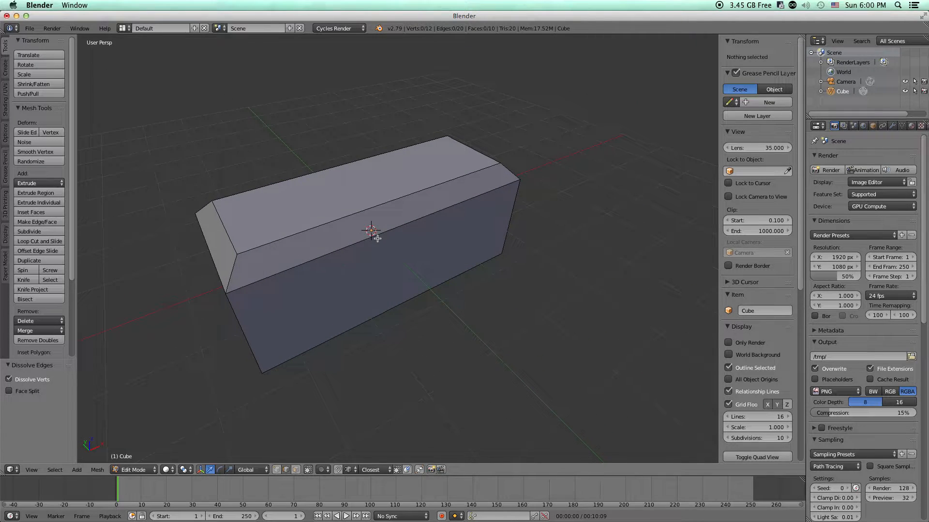
{"action": "middle_click_drag", "start_coordinate": [377, 239], "coordinate": [493, 267]}
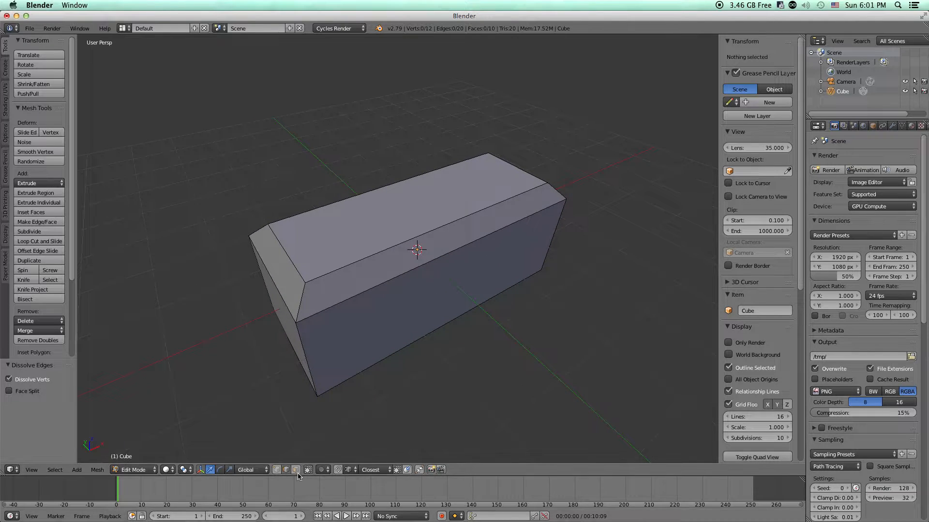
{"action": "scroll", "coordinate": [299, 460], "scroll_direction": "down", "scroll_amount": 1}
{"action": "scroll", "coordinate": [420, 245], "scroll_direction": "up", "scroll_amount": 3}
{"action": "scroll", "coordinate": [392, 269], "scroll_direction": "down", "scroll_amount": 3}
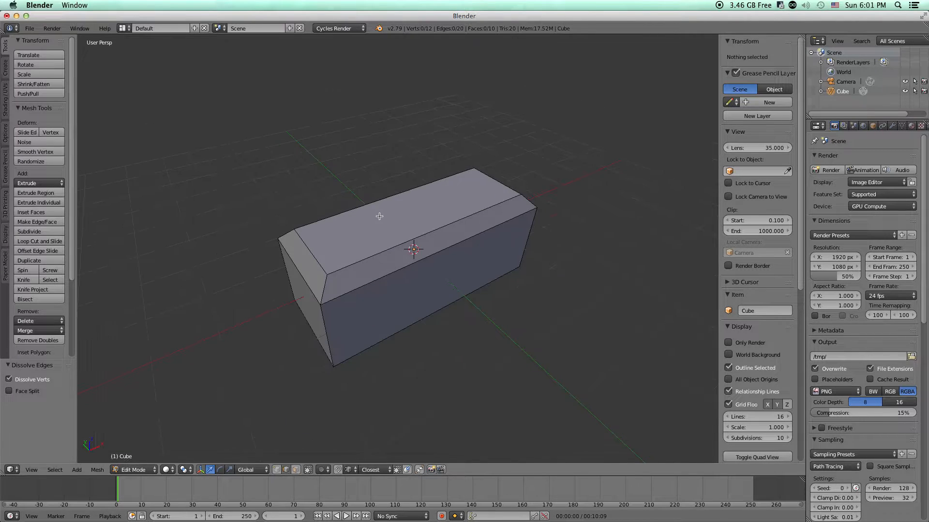
- Switch to face selection, select the block's top face, and extrude it upward by 1 unit
{"action": "right_click", "coordinate": [379, 217]}
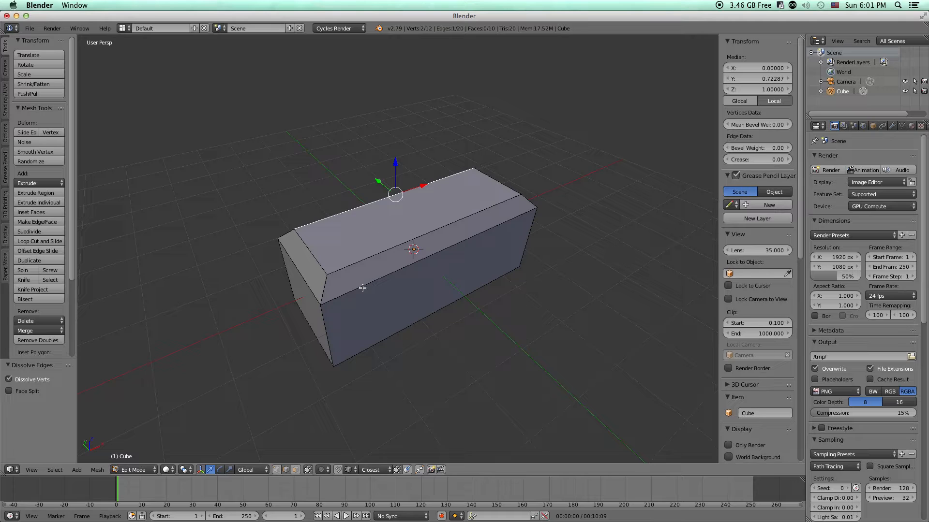
{"action": "left_click", "coordinate": [296, 470]}
{"action": "right_click", "coordinate": [416, 212]}
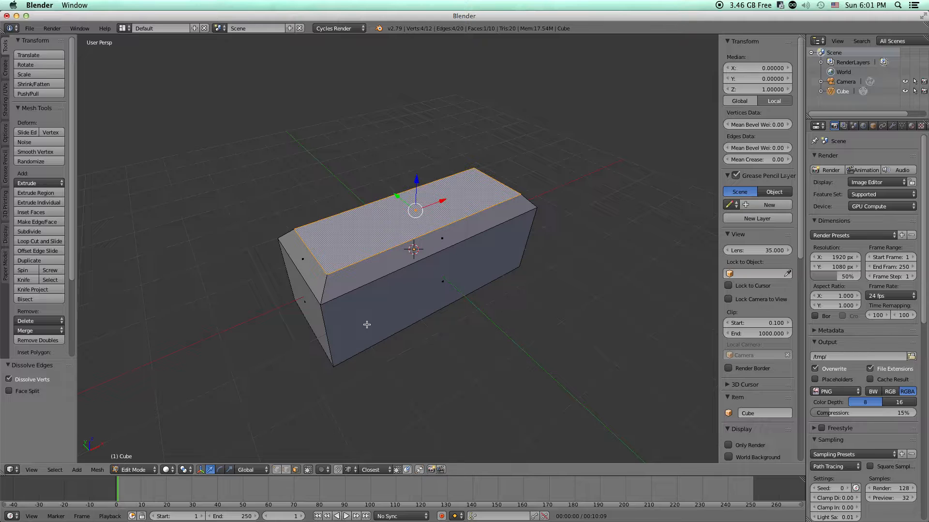
{"action": "mouse_move", "coordinate": [392, 315]}
{"action": "middle_mouse_down"}
{"action": "mouse_move", "coordinate": [429, 295]}
{"action": "mouse_move", "coordinate": [531, 276]}
{"action": "mouse_move", "coordinate": [378, 303]}
{"action": "middle_mouse_up"}
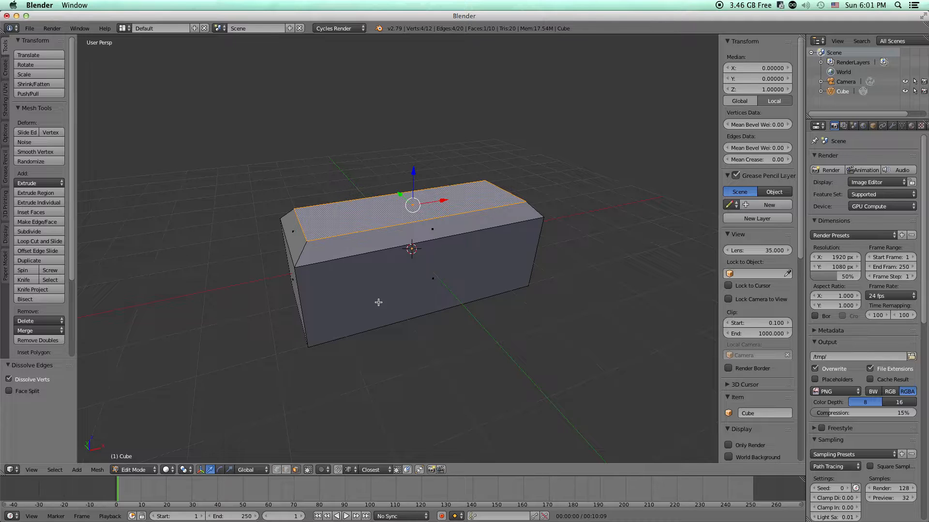
{"action": "key", "text": "e"}
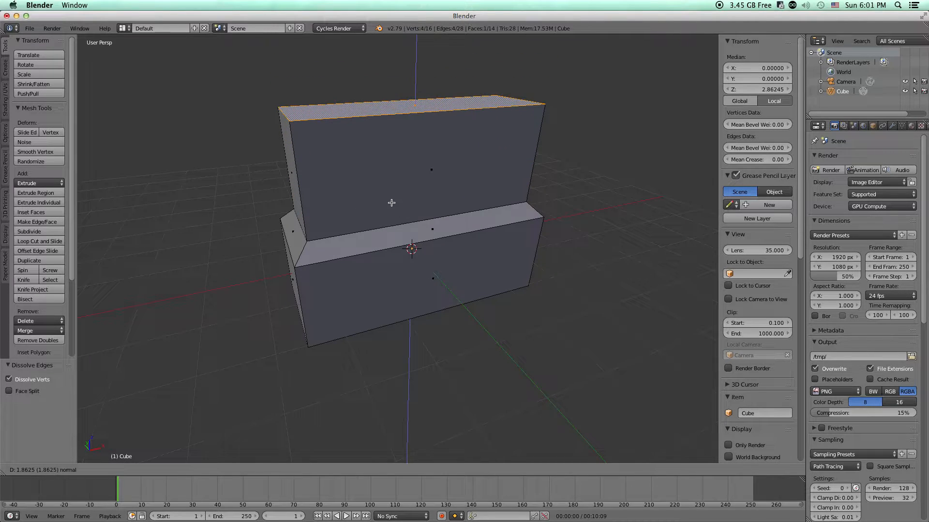
{"action": "type", "text": "1"}
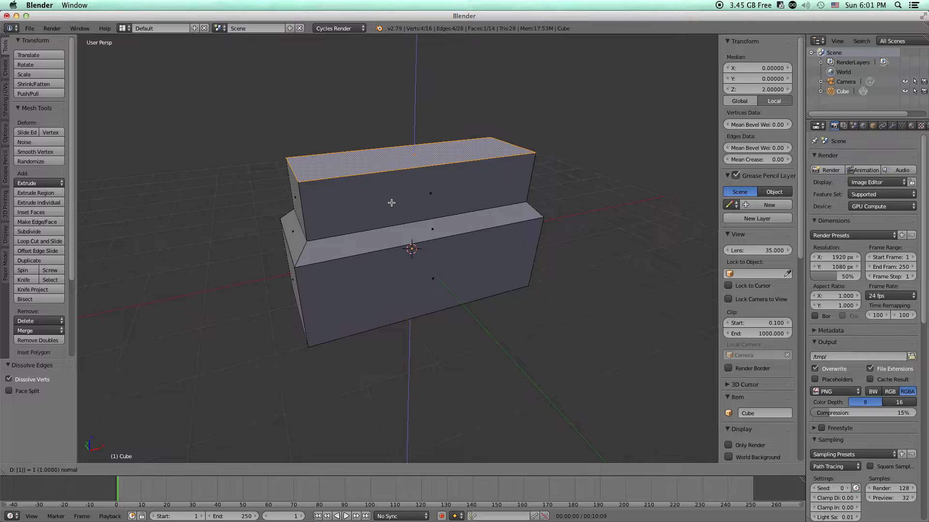
{"action": "key", "text": "Return"}
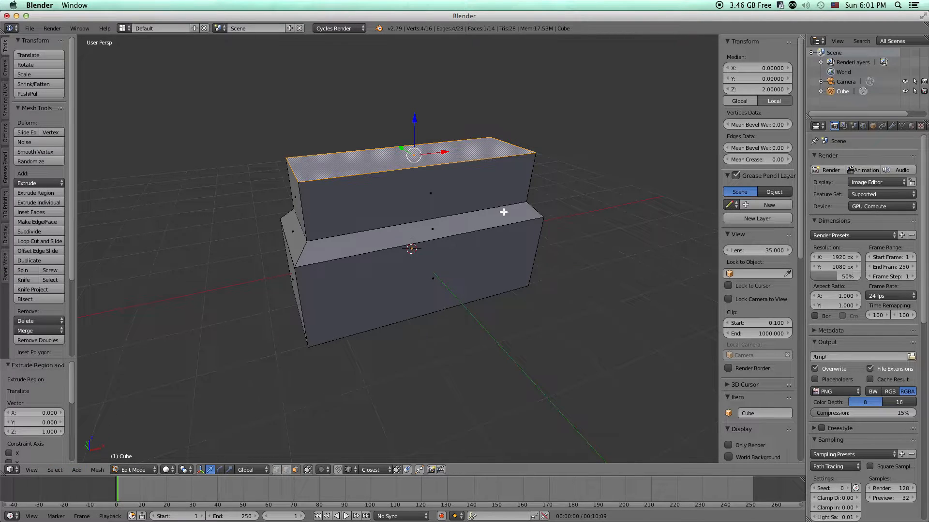
- Scale the raised top face up to about 1.365 and extrude it upward by 2 units
{"action": "middle_click_drag", "start_coordinate": [387, 189], "coordinate": [425, 251]}
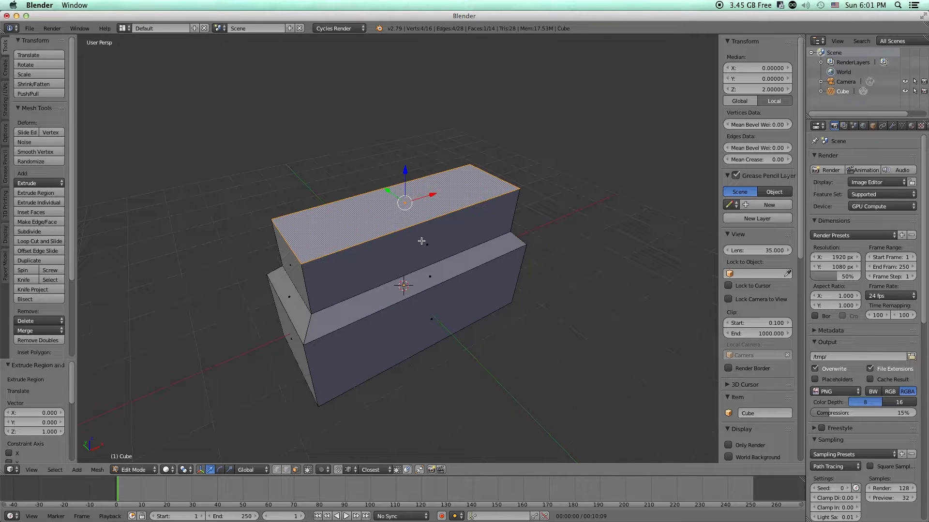
{"action": "key", "text": "s"}
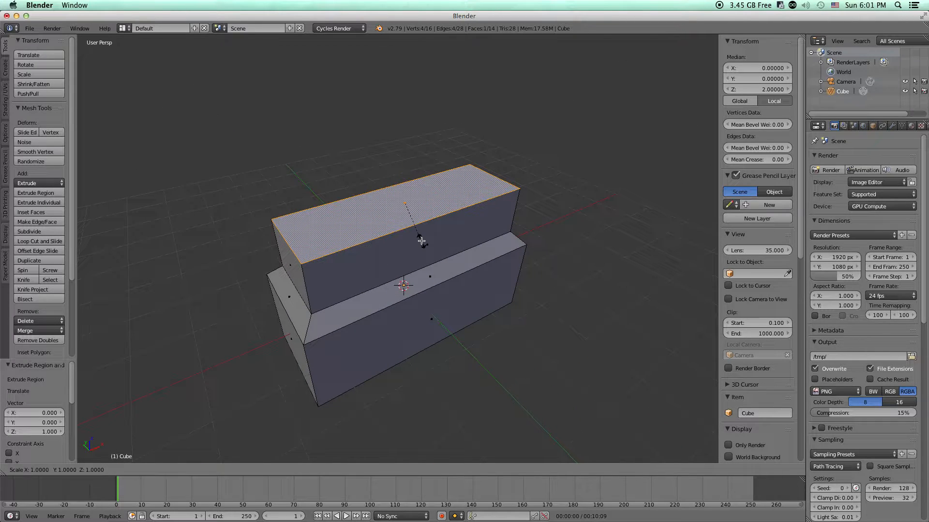
{"action": "left_click", "coordinate": [436, 251]}
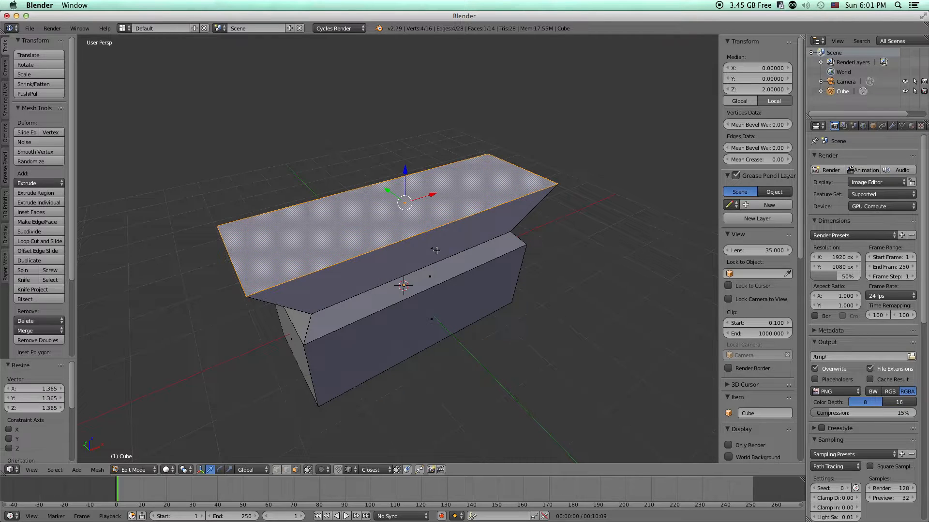
{"action": "key", "text": "e"}
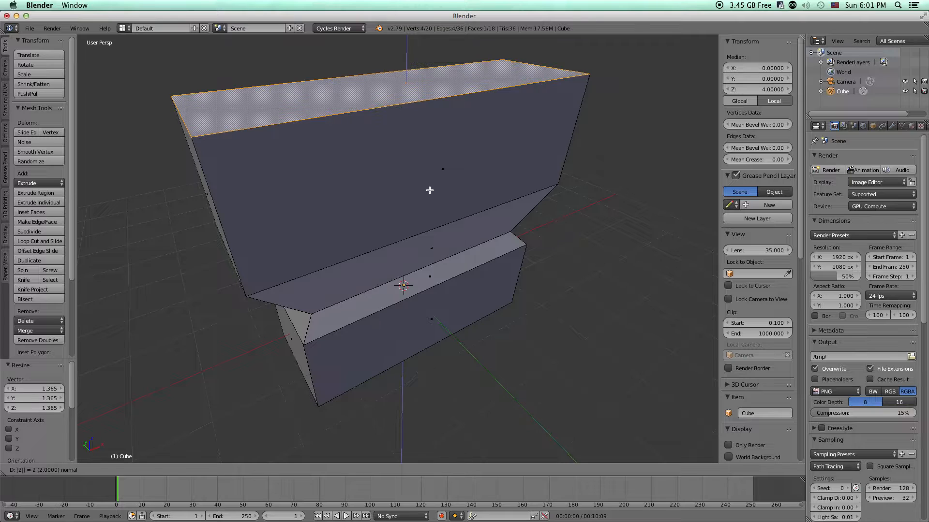
{"action": "key", "text": "Return"}
{"action": "scroll", "coordinate": [428, 194], "scroll_direction": "down", "scroll_amount": 4}
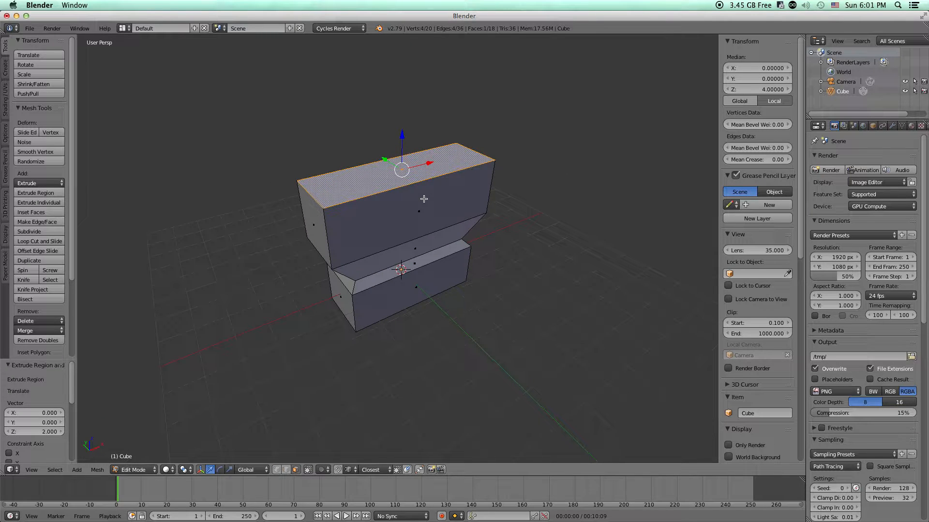
- Extrude the top face in place and scale the new inner face down to about 0.58
{"action": "key", "text": "e"}
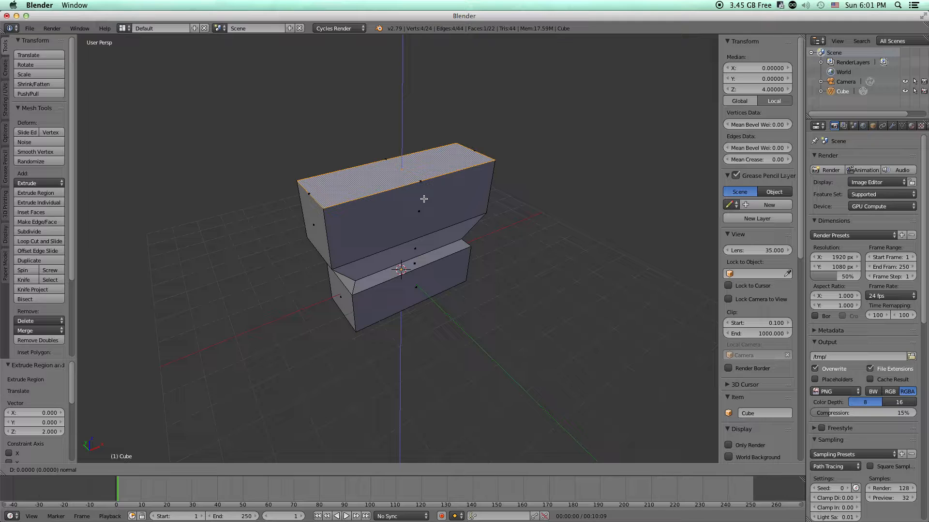
{"action": "key", "text": "Escape"}
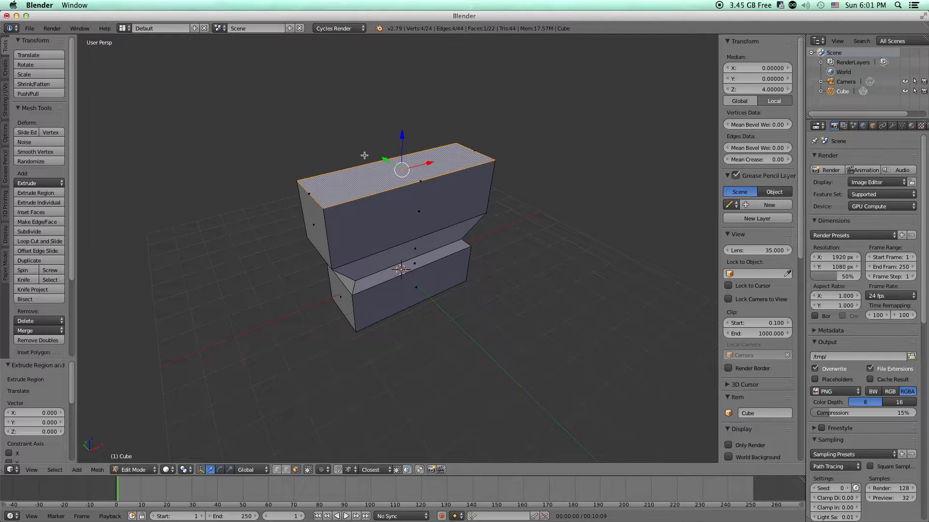
{"action": "scroll", "coordinate": [451, 118], "scroll_direction": "up", "scroll_amount": 5}
{"action": "scroll", "coordinate": [429, 147], "scroll_direction": "down", "scroll_amount": 3}
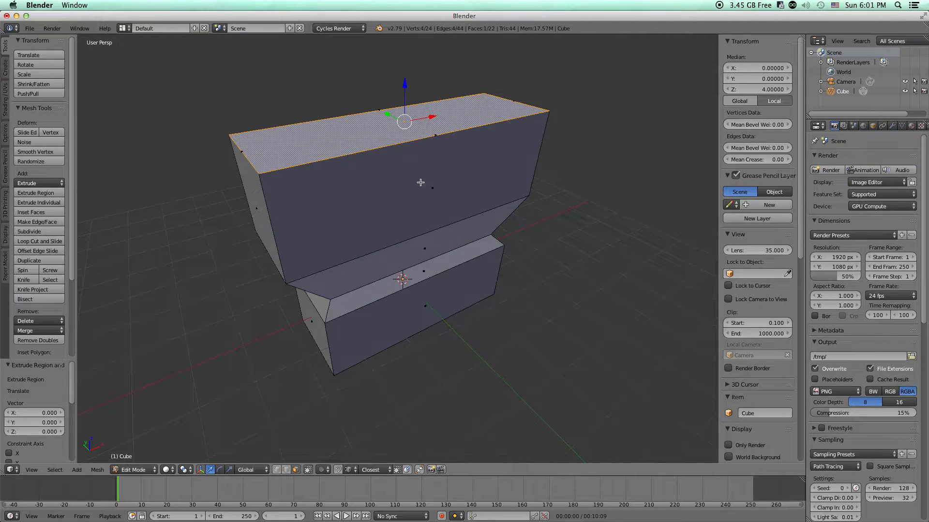
{"action": "key", "text": "s"}
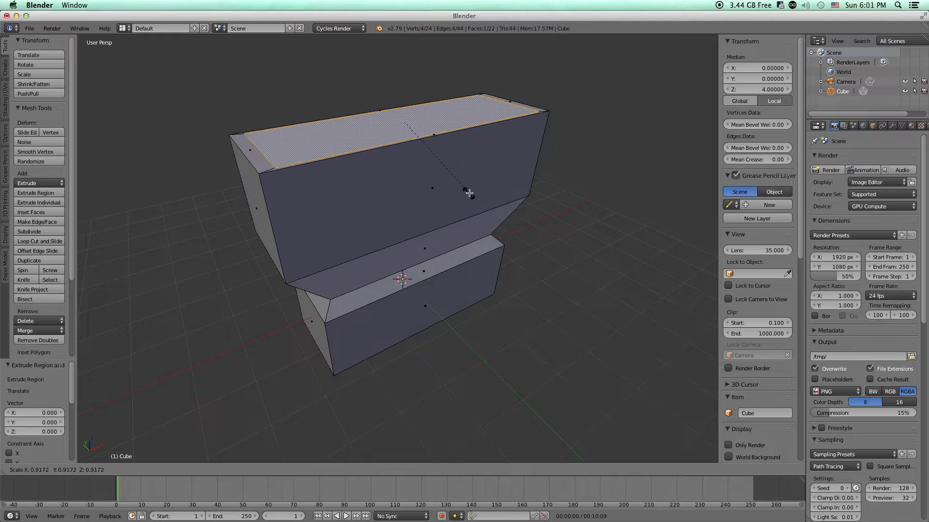
{"action": "left_click", "coordinate": [433, 177]}
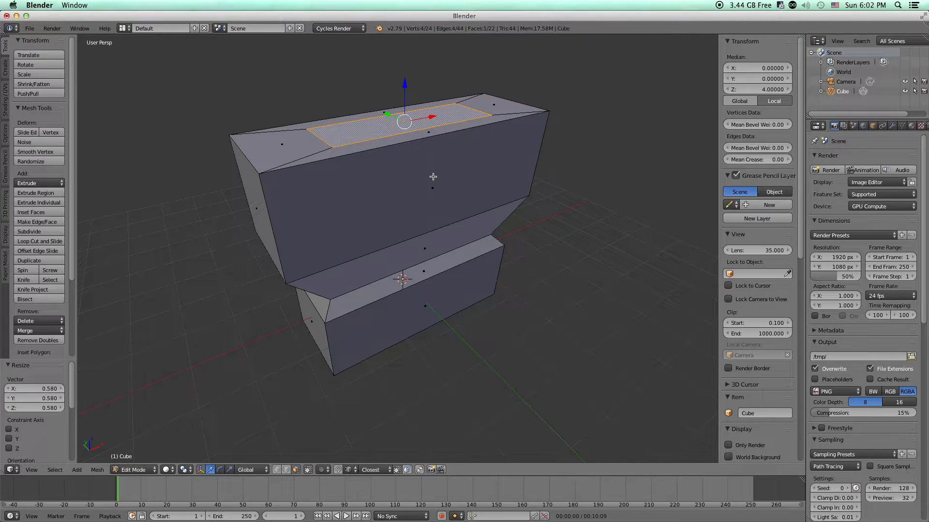
- Extrude the inner face about 0.57 down into the block and lower it about 0.24 more along Z
{"action": "key", "text": "e"}
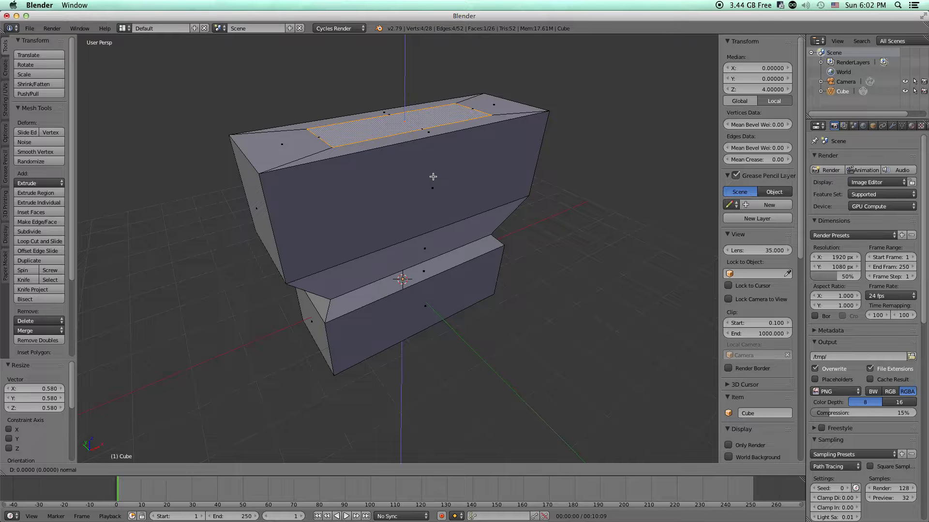
{"action": "left_click", "coordinate": [427, 204]}
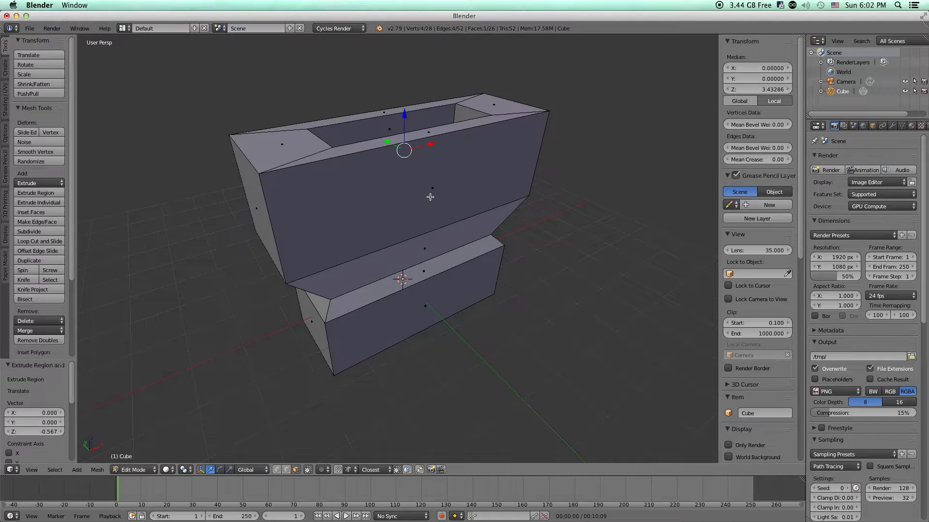
{"action": "middle_click_drag", "start_coordinate": [429, 195], "coordinate": [412, 167]}
{"action": "key", "text": "g"}
{"action": "key", "text": "z"}
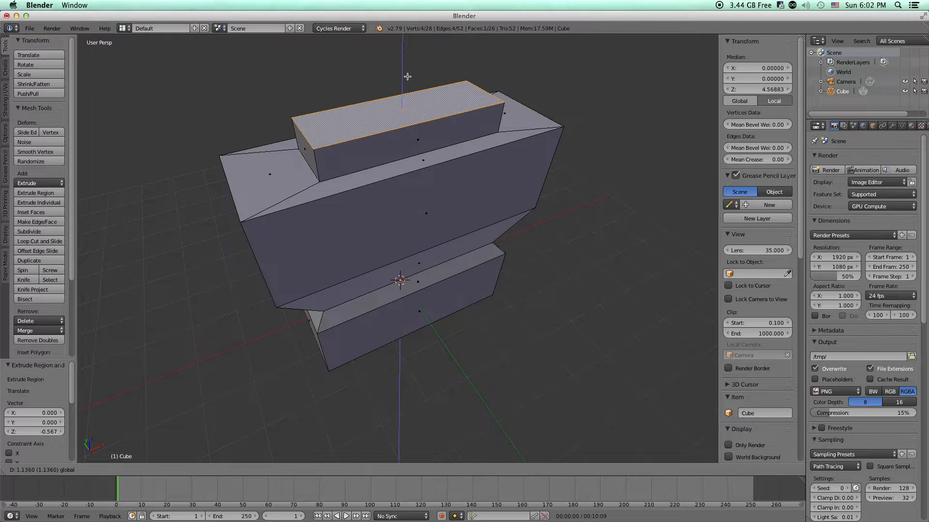
{"action": "left_click", "coordinate": [412, 145]}
- Select the two short end walls of the pocket and scale them apart along X by about 1.524
{"action": "right_click", "coordinate": [477, 125]}
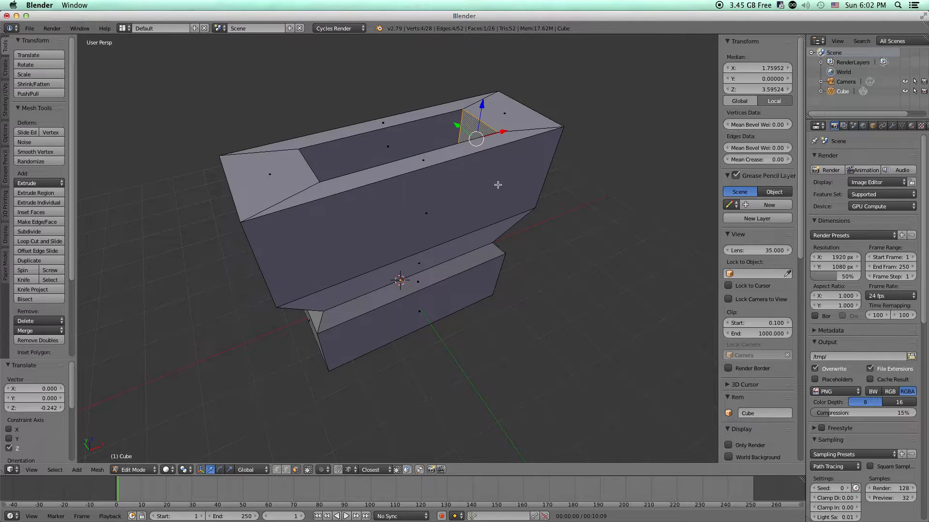
{"action": "middle_click_drag", "start_coordinate": [499, 185], "coordinate": [323, 130]}
{"action": "right_click", "coordinate": [323, 114], "text": "shift"}
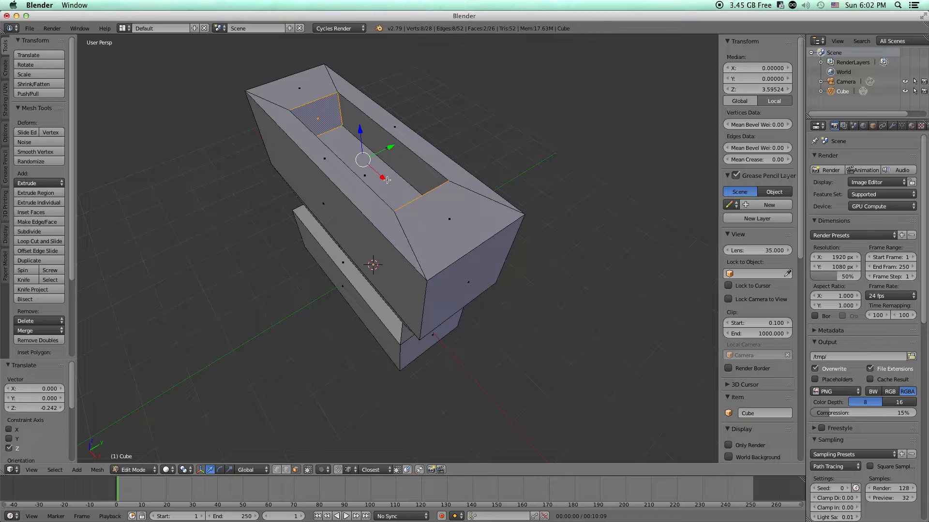
{"action": "key", "text": "s"}
{"action": "key", "text": "x"}
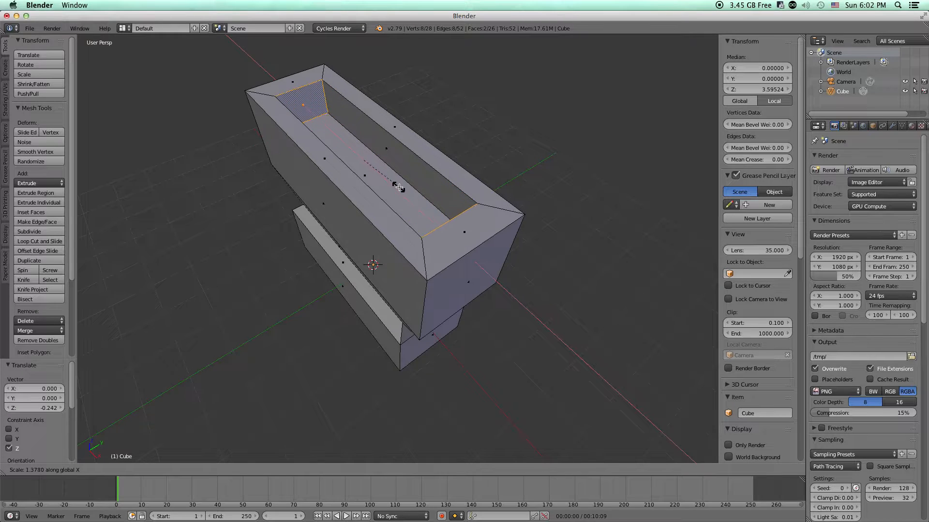
{"action": "left_click", "coordinate": [358, 216]}
{"action": "middle_click_drag", "start_coordinate": [358, 216], "coordinate": [348, 273]}
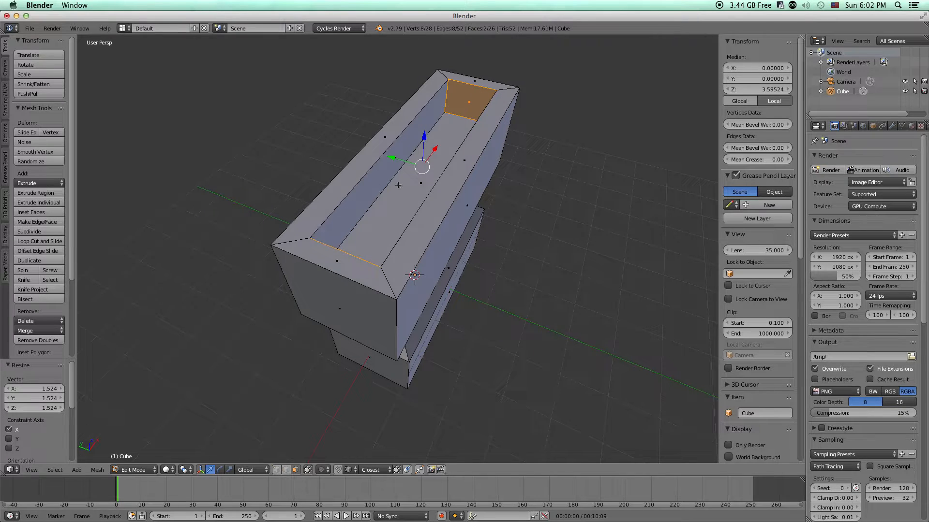
- Undo the pocket edits back to the plain top face, before its in-place extrusion
{"action": "key", "text": "ctrl+z"}
{"action": "key", "text": "ctrl+z"}
{"action": "key", "text": "ctrl+z"}
{"action": "key", "text": "ctrl+z"}
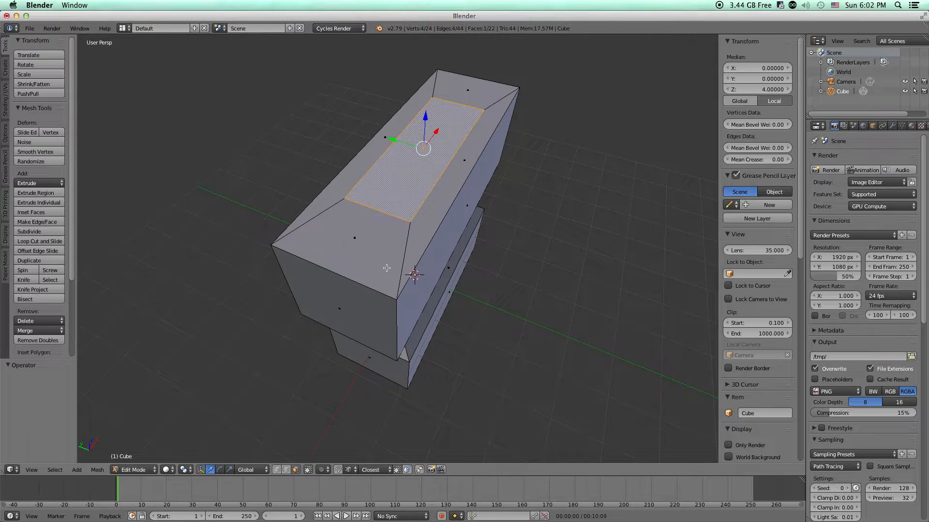
{"action": "key", "text": "ctrl+z"}
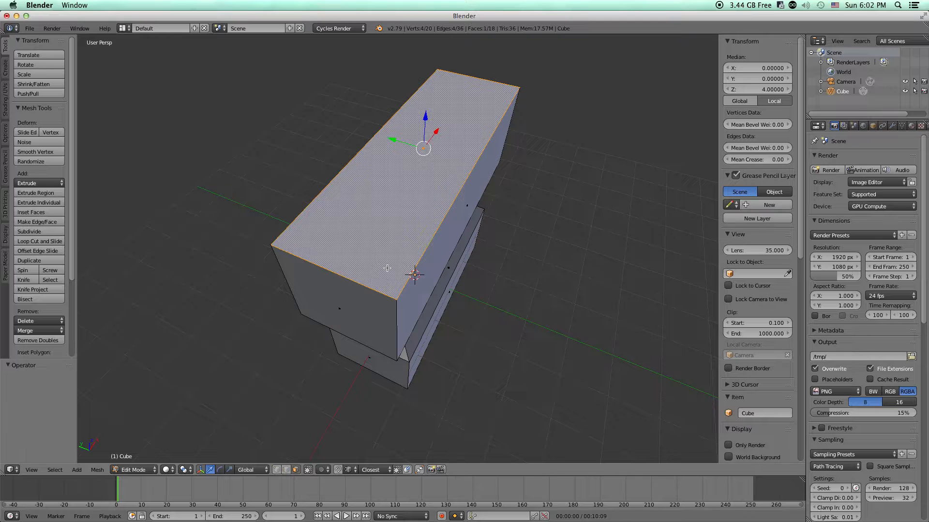
- Inset the top face by about 0.28 and extrude the inner face about 0.9 down into the block
{"action": "key", "text": "i"}
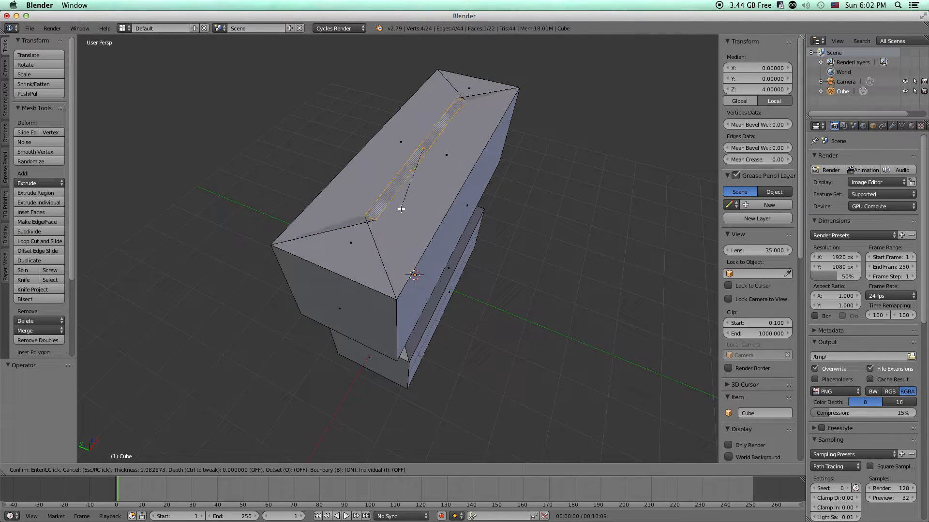
{"action": "left_click", "coordinate": [391, 253]}
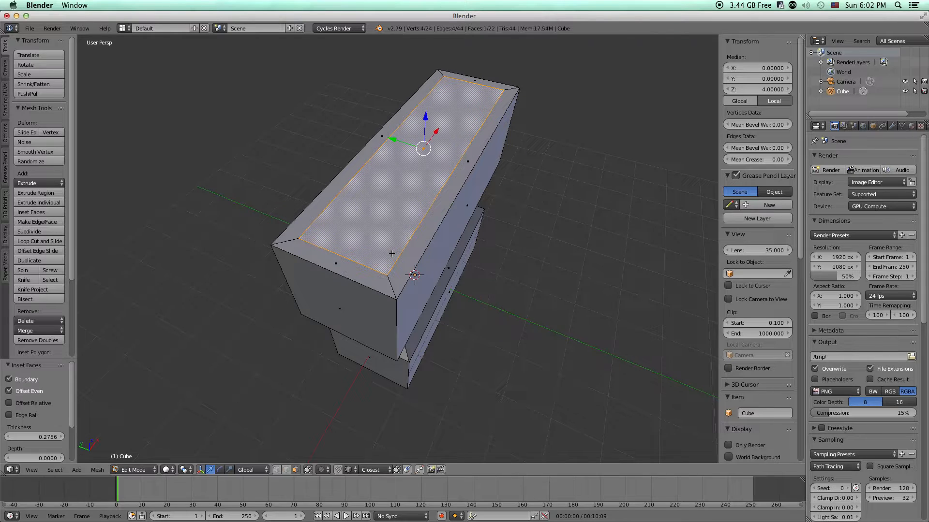
{"action": "middle_click_drag", "start_coordinate": [446, 283], "coordinate": [410, 233]}
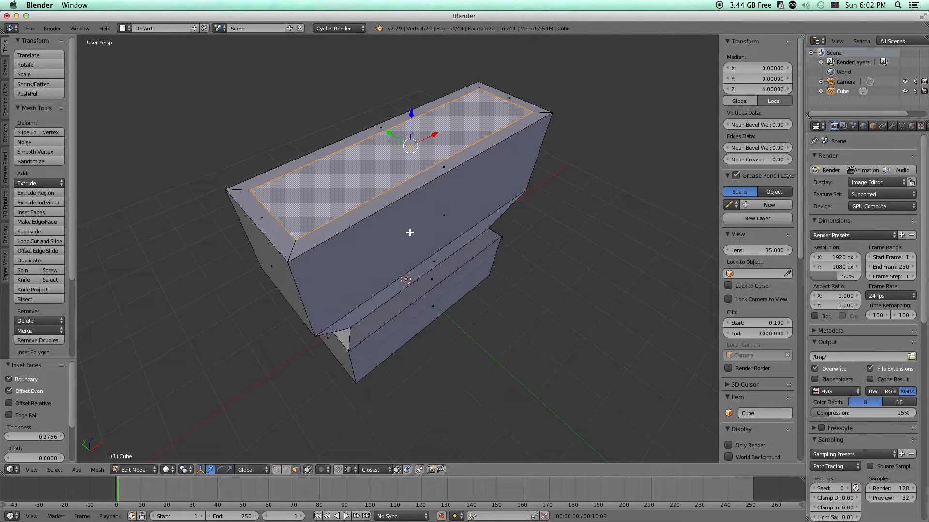
{"action": "key", "text": "e"}
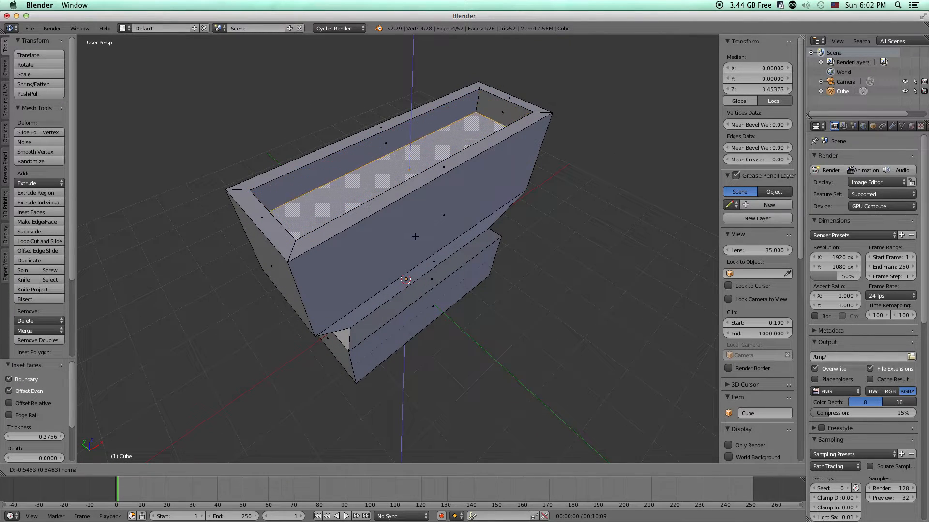
{"action": "left_click", "coordinate": [417, 249]}
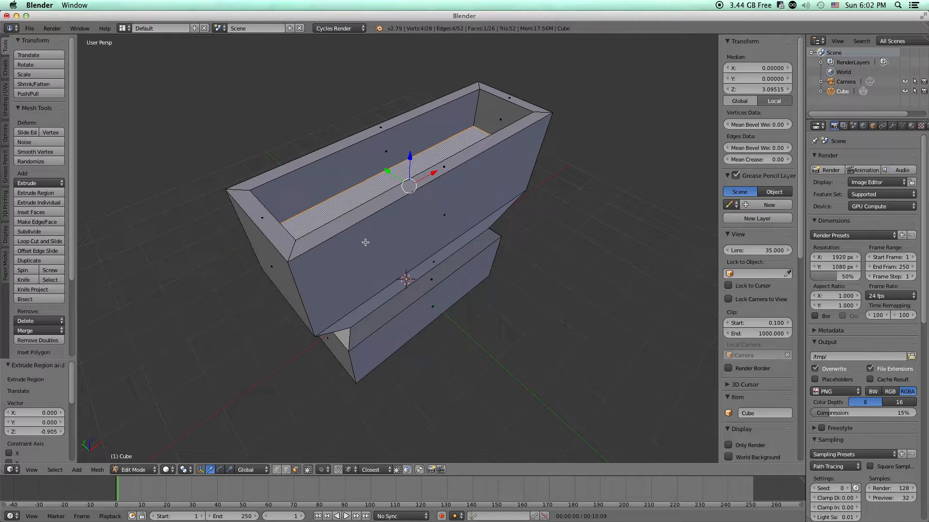
- Check the hollowed block in wireframe, restore solid shading, and return to Object Mode
{"action": "key", "text": "z"}
{"action": "key", "text": "z"}
{"action": "key", "text": "Tab"}
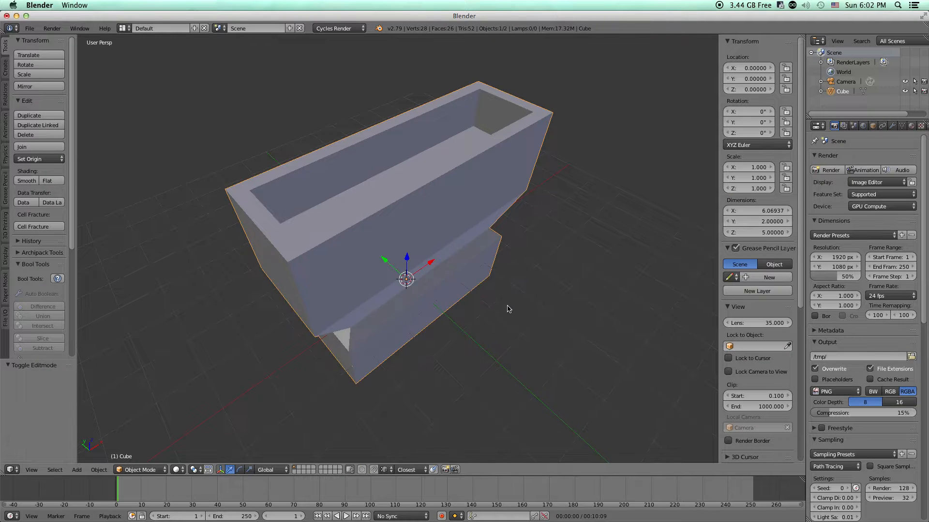
{"action": "middle_click_drag", "start_coordinate": [508, 308], "coordinate": [440, 288]}
{"action": "scroll", "coordinate": [498, 251], "scroll_direction": "down", "scroll_amount": 4}
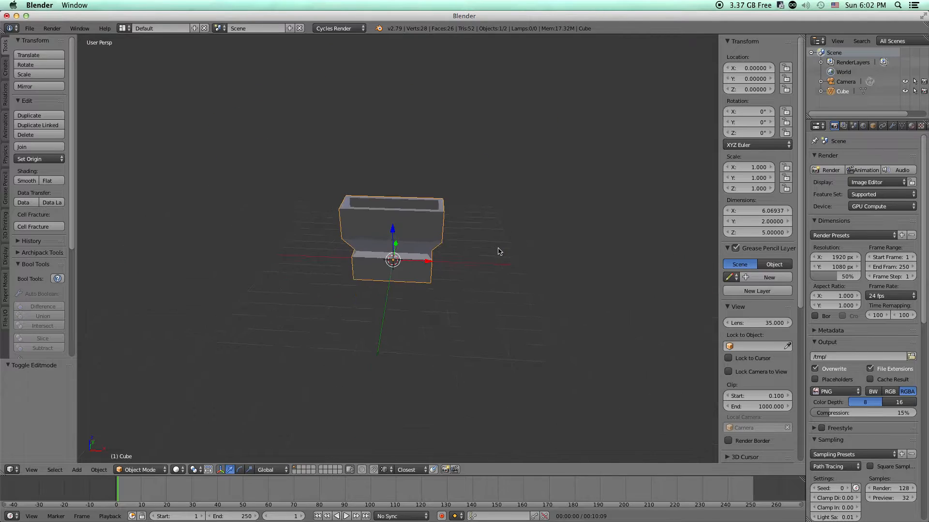
- Delete the camera from the scene
{"action": "scroll", "coordinate": [499, 251], "scroll_direction": "down", "scroll_amount": 4}
{"action": "right_click", "coordinate": [304, 290]}
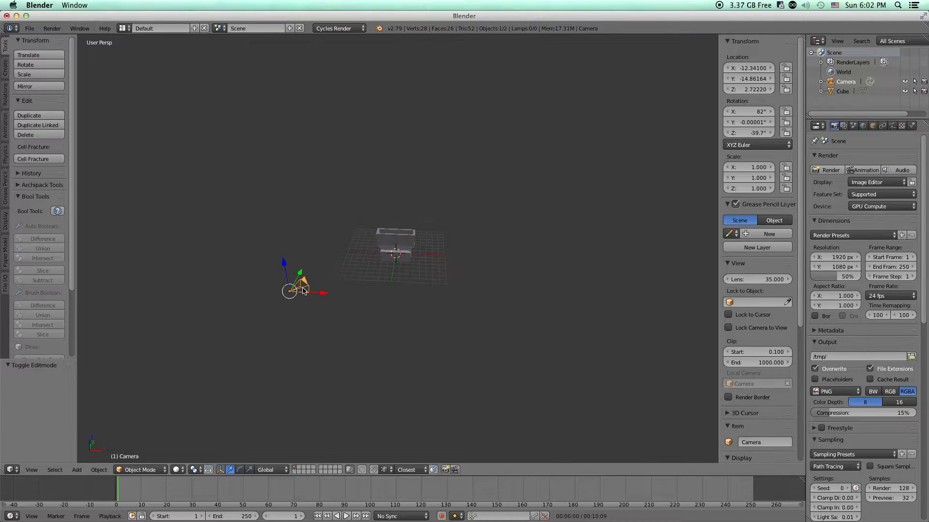
{"action": "key", "text": "x"}
{"action": "left_click", "coordinate": [357, 308]}
{"action": "scroll", "coordinate": [368, 305], "scroll_direction": "up", "scroll_amount": 8}
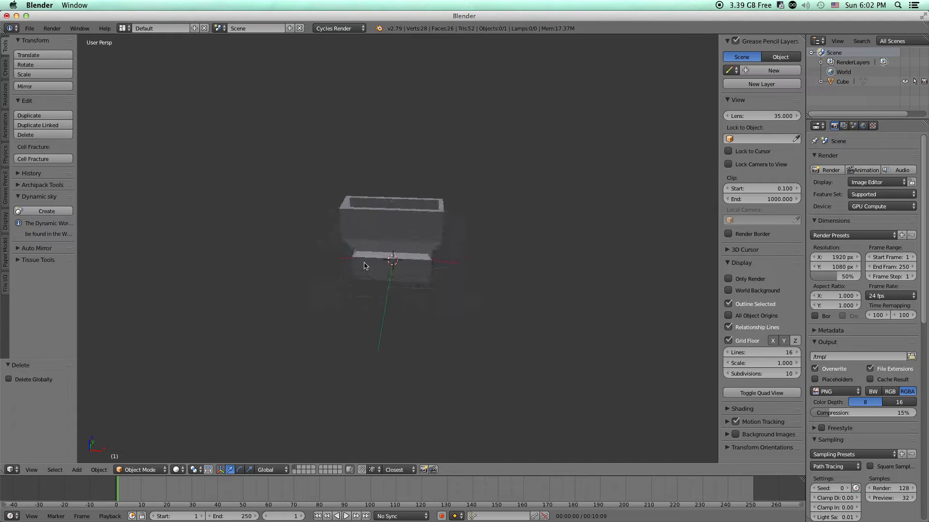
{"action": "scroll", "coordinate": [345, 261], "scroll_direction": "down", "scroll_amount": 4}
{"action": "middle_click_drag", "start_coordinate": [346, 261], "coordinate": [417, 257]}
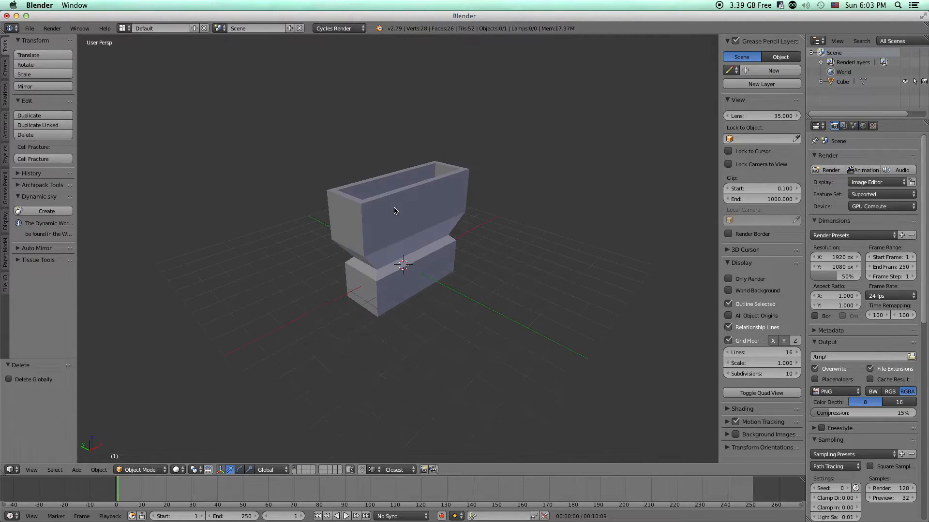
- Duplicate the hollowed block and place the copy about 10.6 units away along the X axis
{"action": "right_click", "coordinate": [394, 211]}
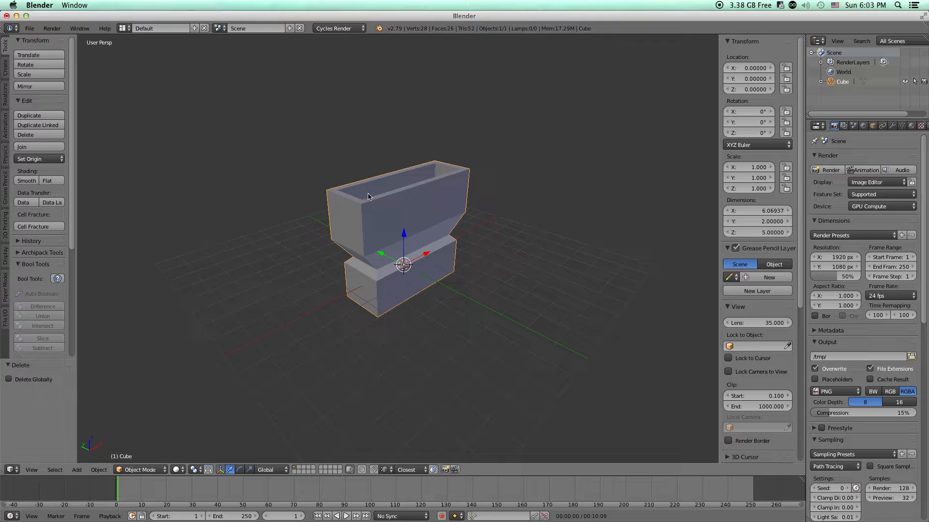
{"action": "key", "text": "shift+d"}
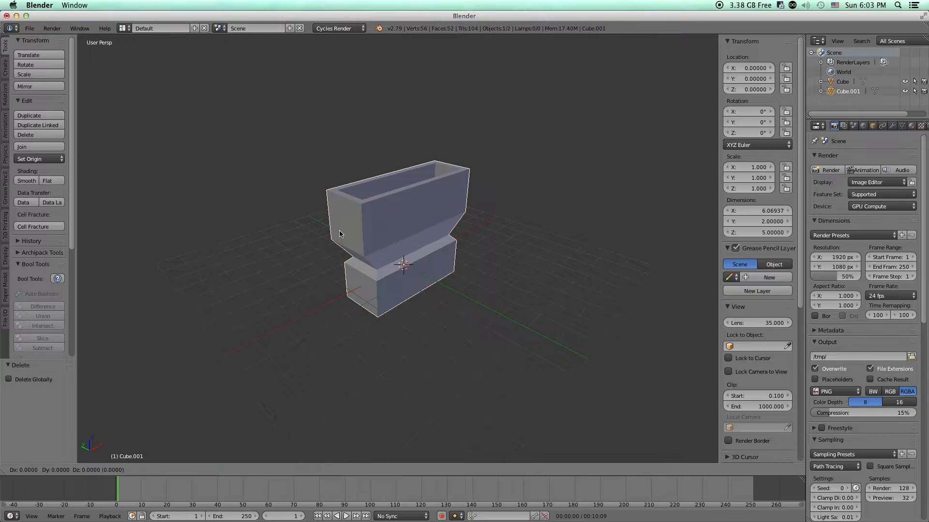
{"action": "key", "text": "x"}
{"action": "left_click", "coordinate": [468, 197]}
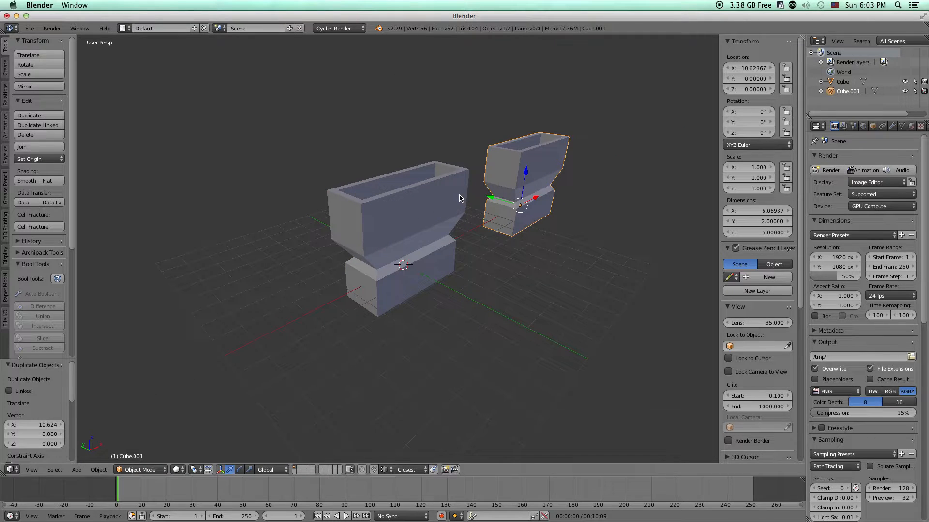
- Duplicate the copy again, offsetting it about -10 in X, 11.5 in Y and 2.2 in Z
{"action": "key", "text": "shift+d"}
{"action": "left_click", "coordinate": [166, 135]}
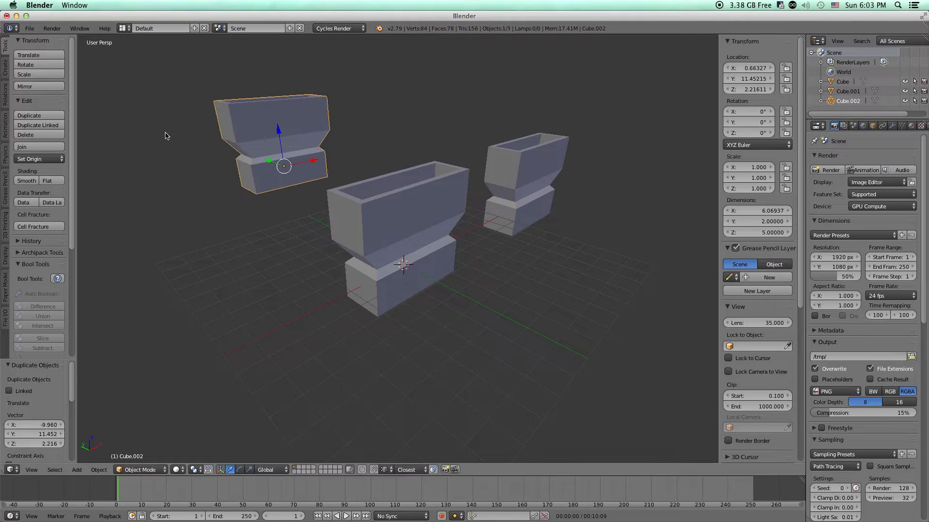
{"action": "middle_click_drag", "start_coordinate": [516, 232], "coordinate": [478, 239]}
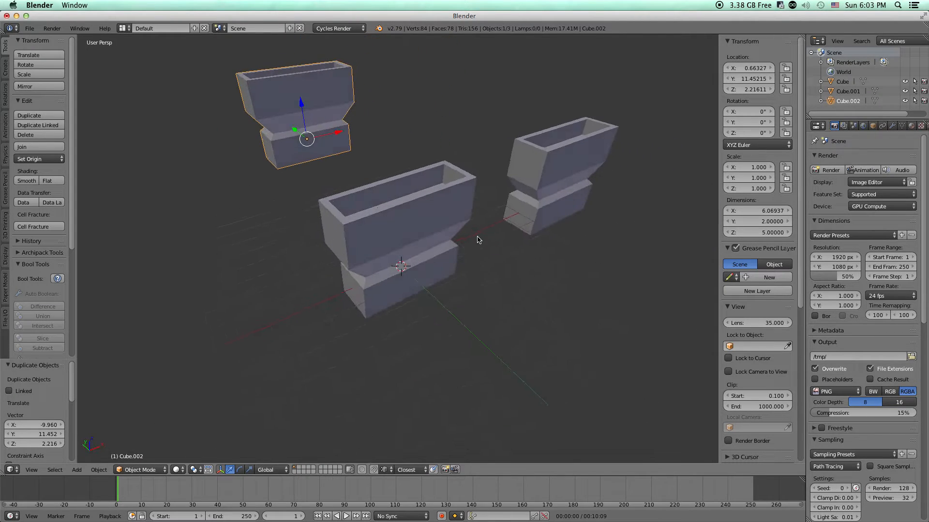
- Toggle the selection of all three blocks on and off repeatedly
{"action": "key", "text": "a"}
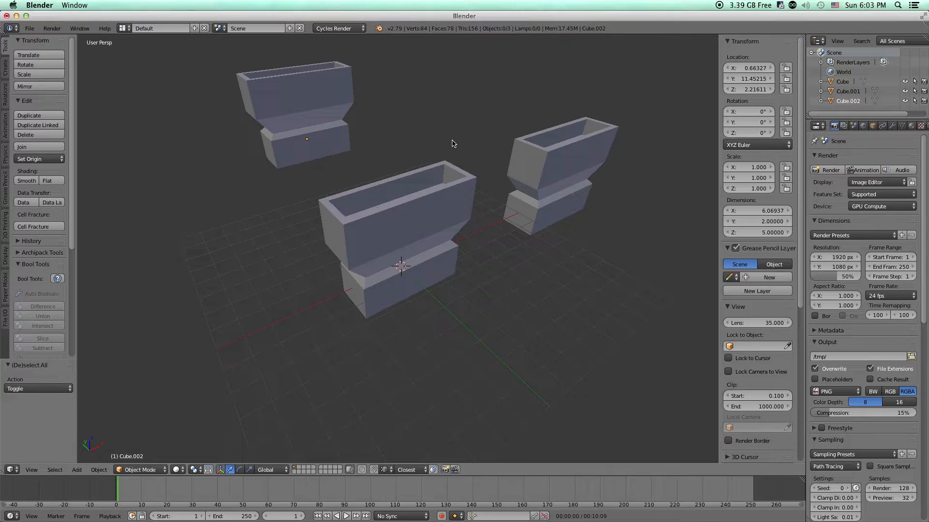
{"action": "key", "text": "a"}
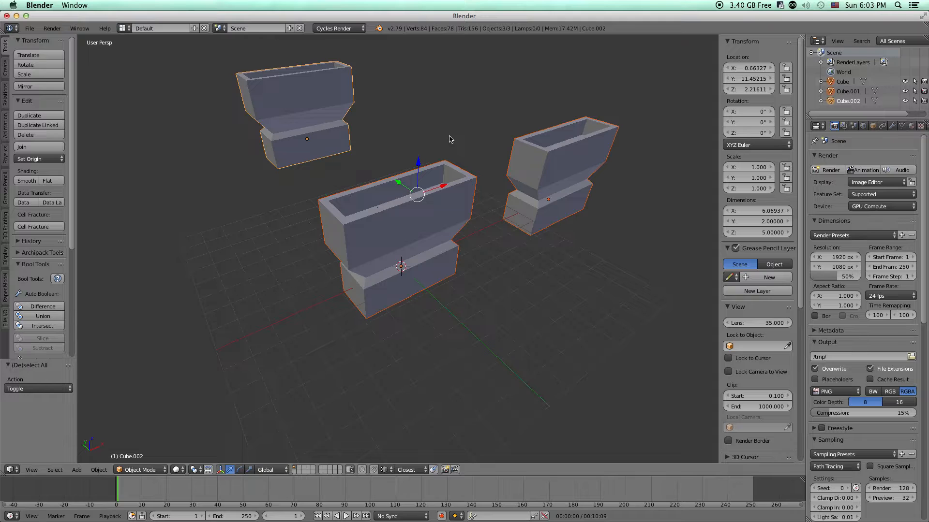
{"action": "key", "text": "a"}
{"action": "key", "text": "a"}
{"action": "key", "text": "a"}
{"action": "key", "text": "a"}
{"action": "key", "text": "a"}
{"action": "key", "text": "a"}
{"action": "key", "text": "a"}
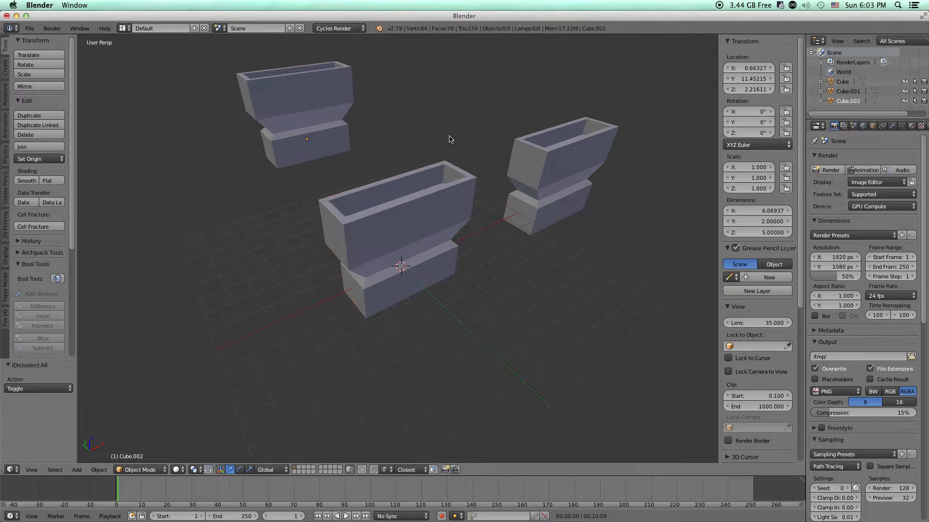
{"action": "key", "text": "a"}
- Select the raised copy together with the original block, clear that selection, and select all three blocks
{"action": "right_click", "coordinate": [318, 107]}
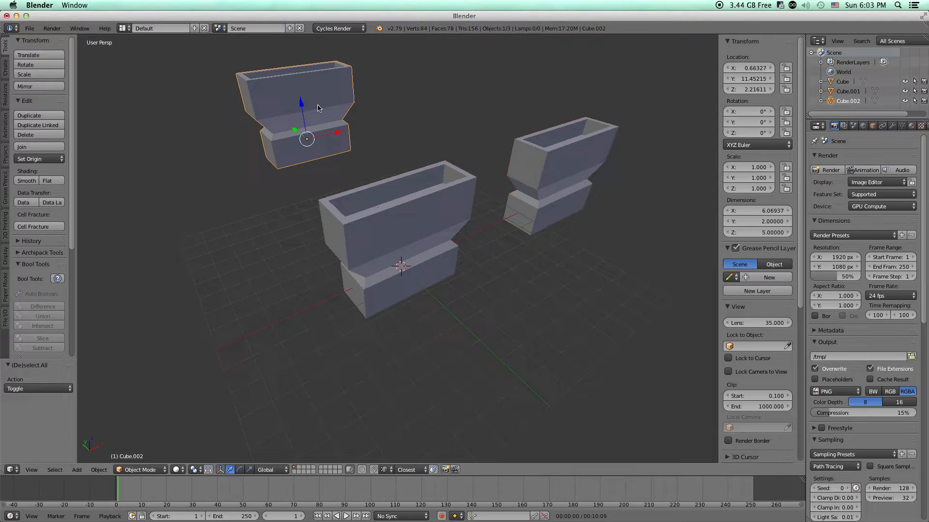
{"action": "right_click", "coordinate": [374, 222], "text": "shift"}
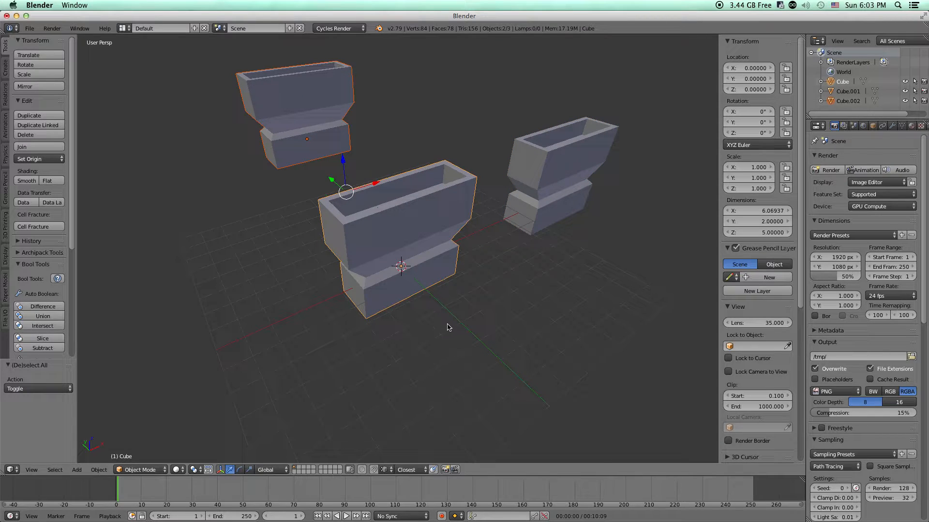
{"action": "key", "text": "a"}
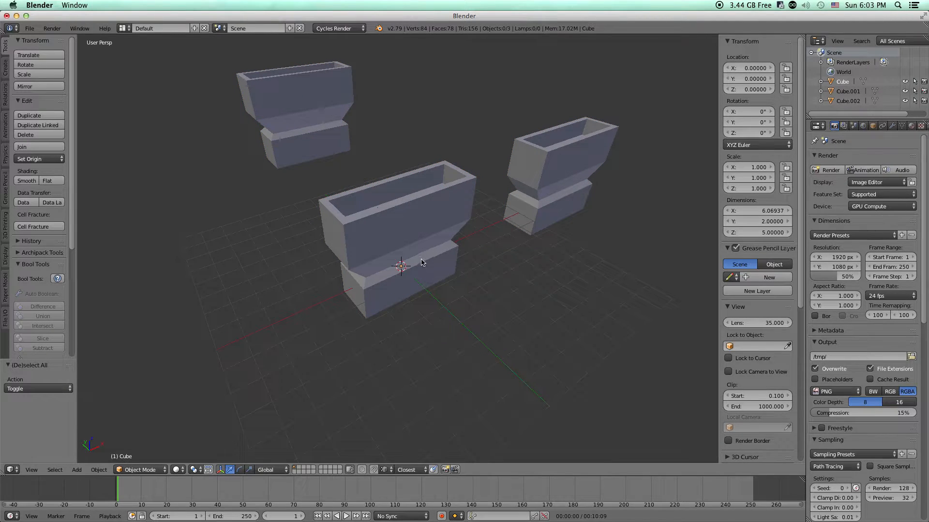
{"action": "key", "text": "a"}
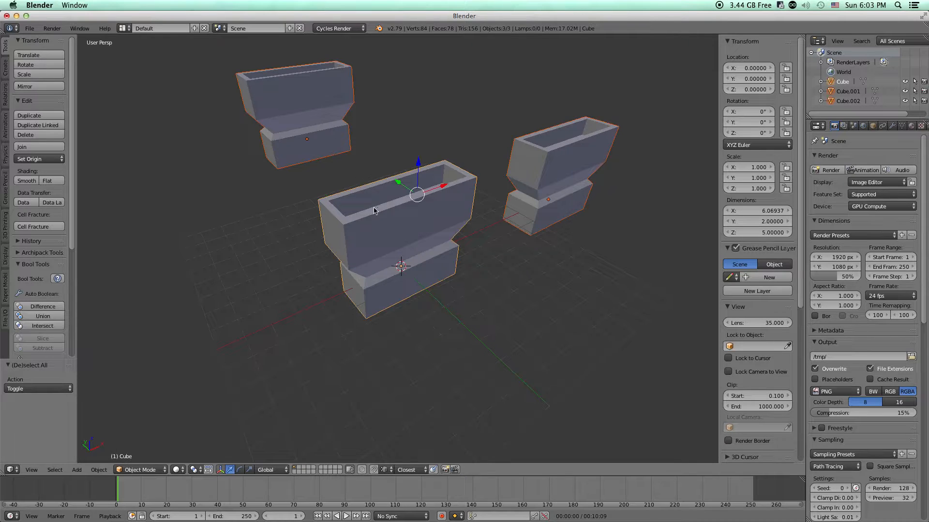
{"action": "key", "text": "a"}
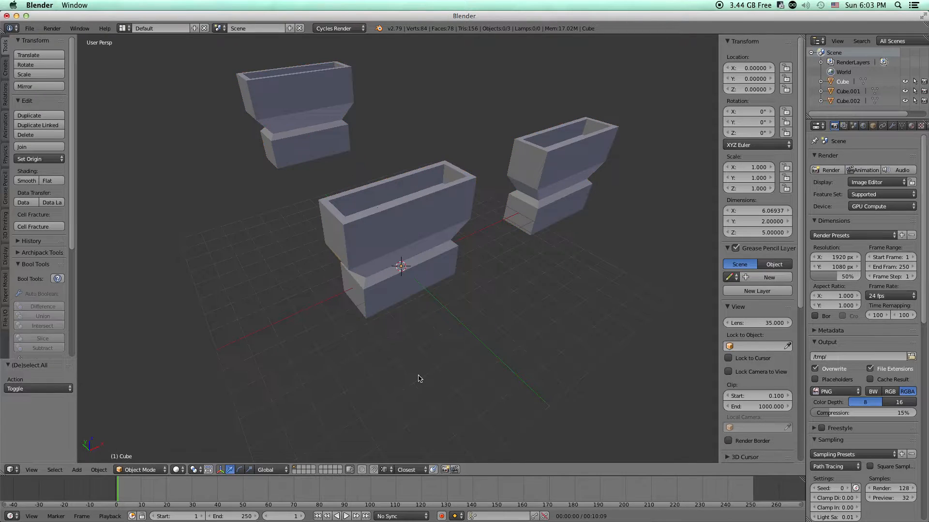
{"action": "key", "text": "a"}
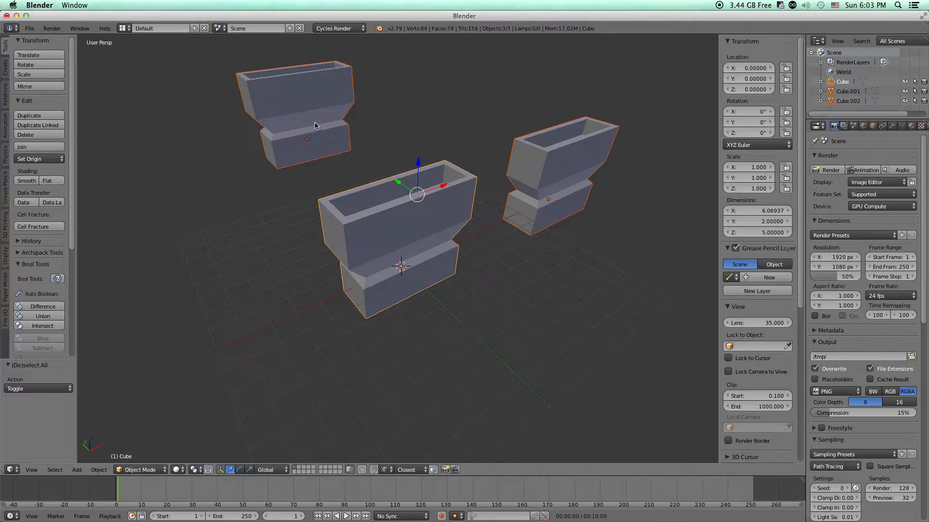
- Switch the active object repeatedly among the three blocks while keeping all of them selected
{"action": "right_click", "coordinate": [308, 100], "text": "shift"}
{"action": "right_click", "coordinate": [309, 107], "text": "shift"}
{"action": "right_click", "coordinate": [309, 107], "text": "shift"}
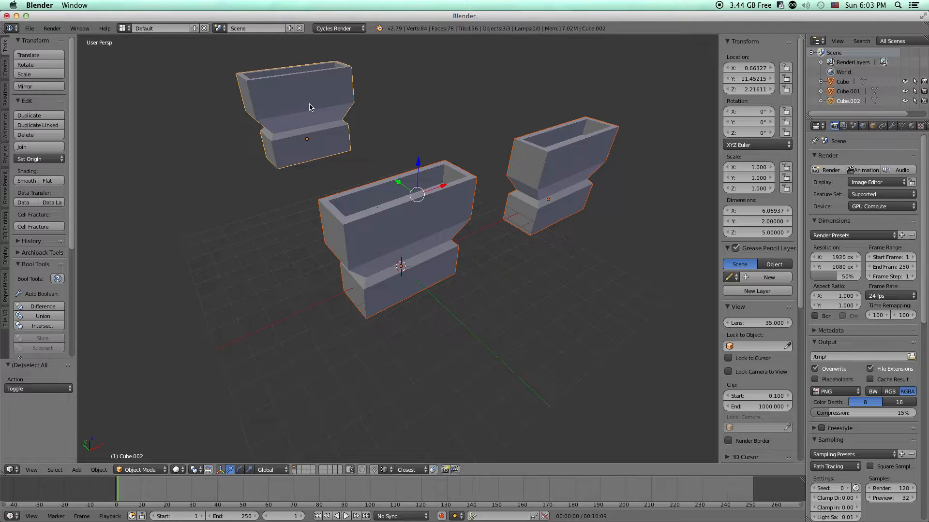
{"action": "middle_click_drag", "start_coordinate": [394, 213], "coordinate": [396, 183]}
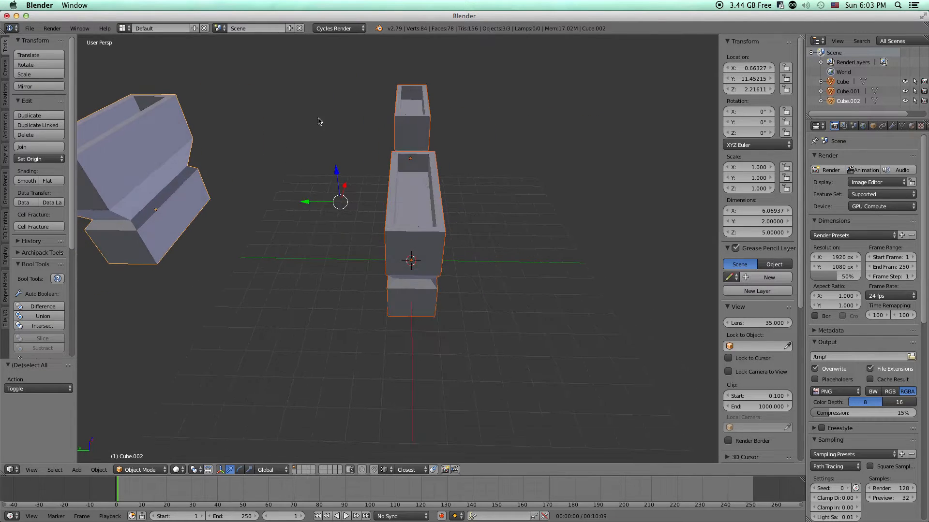
{"action": "right_click", "coordinate": [411, 109], "text": "shift"}
{"action": "right_click", "coordinate": [415, 109], "text": "shift"}
{"action": "right_click", "coordinate": [424, 127], "text": "shift"}
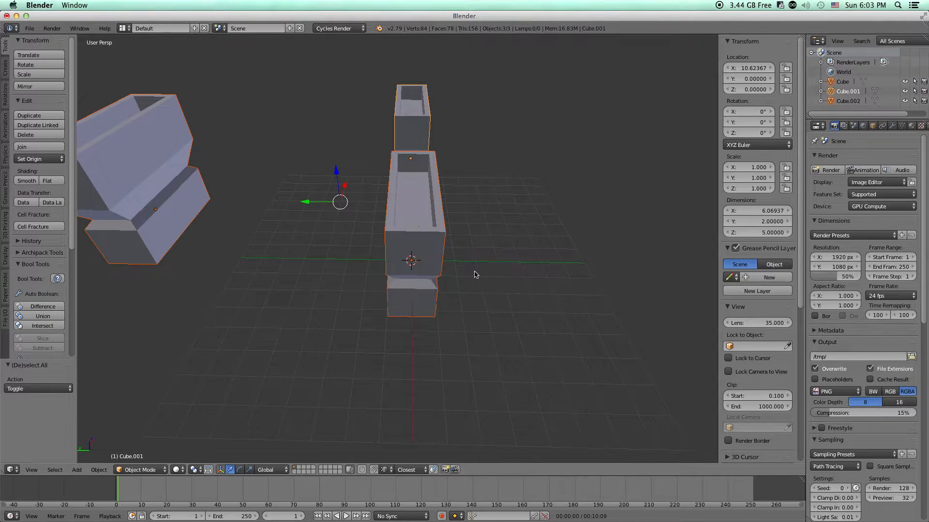
{"action": "middle_click_drag", "start_coordinate": [474, 272], "coordinate": [362, 257]}
{"action": "right_click", "coordinate": [414, 121], "text": "shift"}
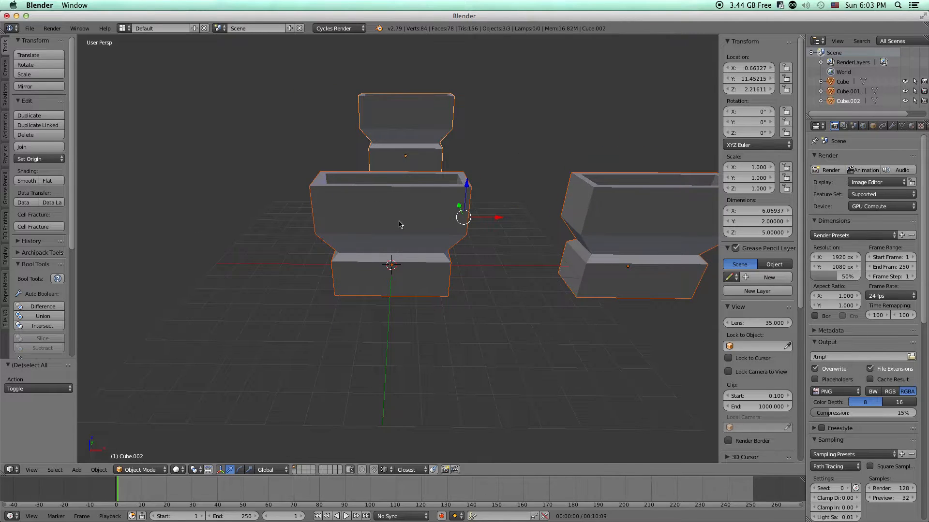
{"action": "right_click", "coordinate": [413, 232], "text": "shift"}
{"action": "right_click", "coordinate": [591, 234], "text": "shift"}
{"action": "right_click", "coordinate": [444, 111], "text": "shift"}
{"action": "right_click", "coordinate": [363, 251], "text": "shift"}
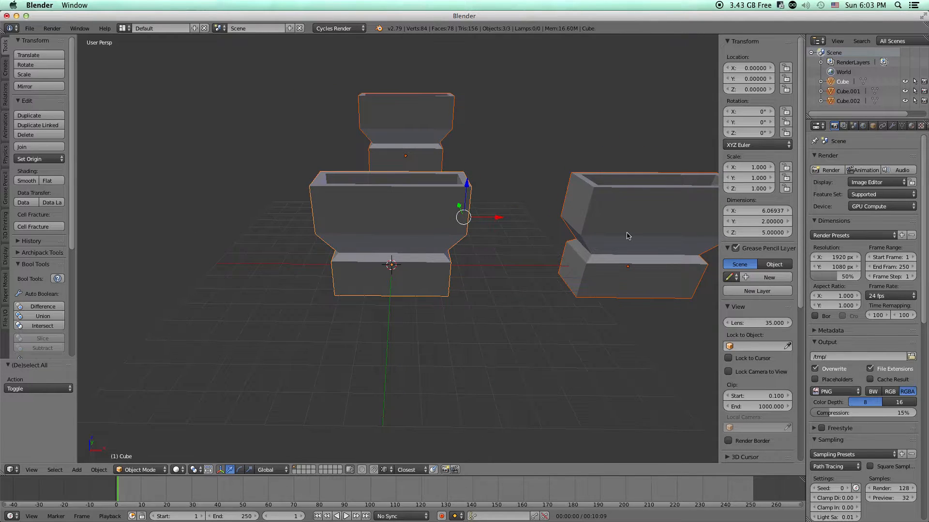
{"action": "right_click", "coordinate": [627, 235], "text": "shift"}
{"action": "right_click", "coordinate": [437, 129], "text": "shift"}
{"action": "right_click", "coordinate": [398, 208], "text": "shift"}
{"action": "right_click", "coordinate": [636, 218], "text": "shift"}
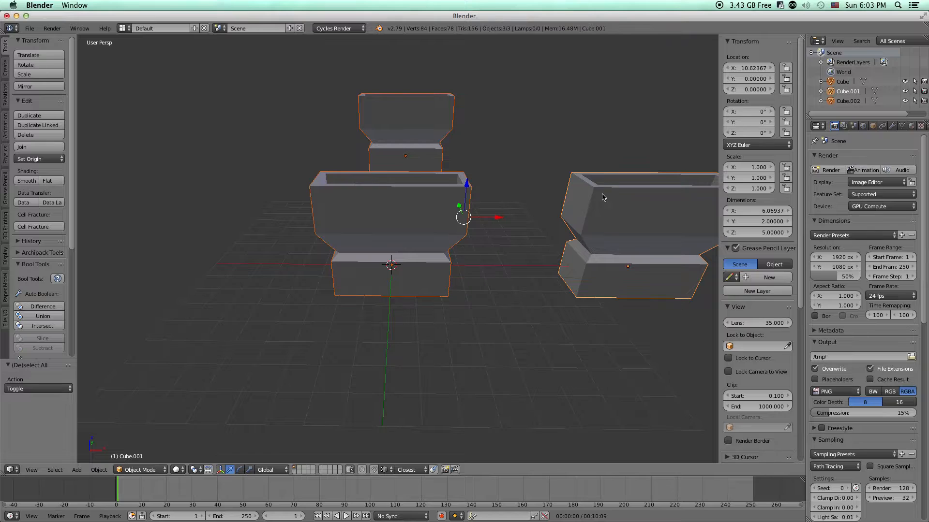
{"action": "right_click", "coordinate": [423, 112], "text": "shift"}
{"action": "right_click", "coordinate": [367, 213], "text": "shift"}
{"action": "right_click", "coordinate": [611, 234], "text": "shift"}
{"action": "right_click", "coordinate": [455, 137], "text": "shift"}
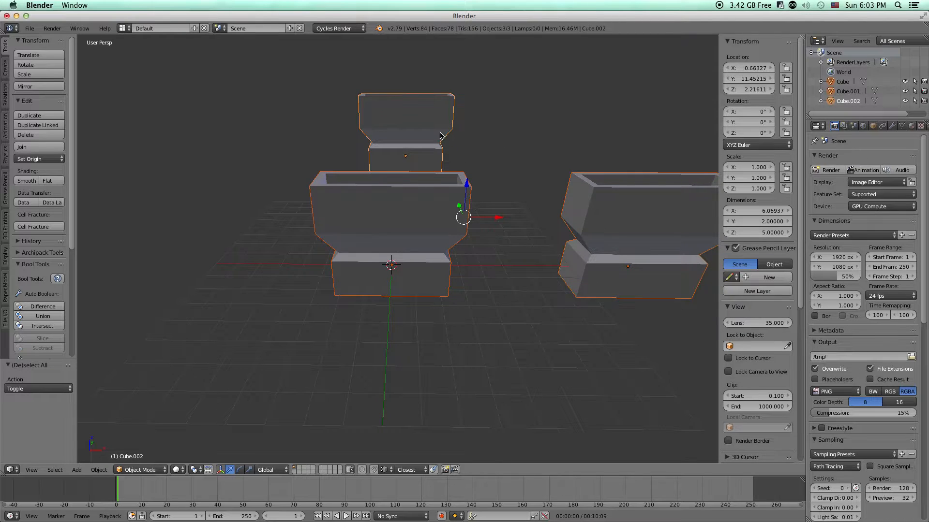
{"action": "right_click", "coordinate": [398, 220], "text": "shift"}
{"action": "right_click", "coordinate": [672, 227], "text": "shift"}
{"action": "middle_click_drag", "start_coordinate": [371, 273], "coordinate": [406, 264]}
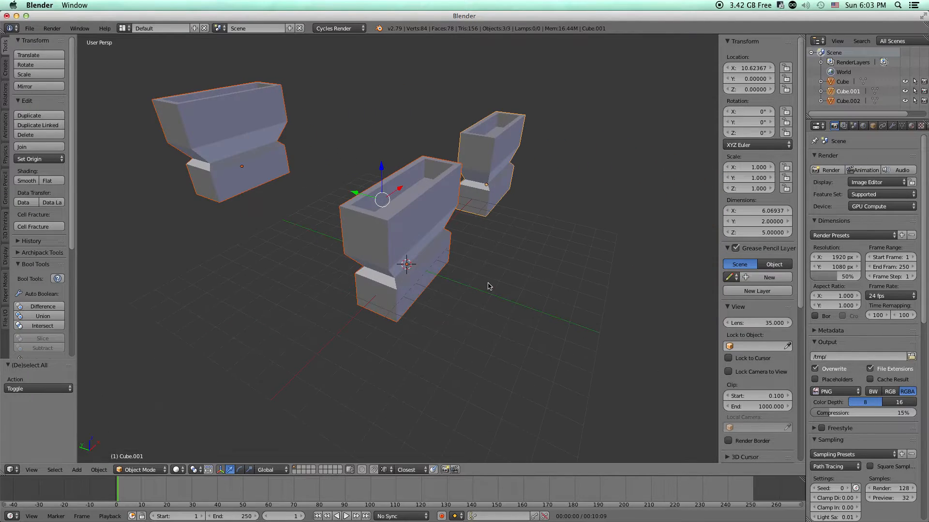
- Deselect everything, reselect all three blocks, and delete them from the scene
{"action": "key", "text": "a"}
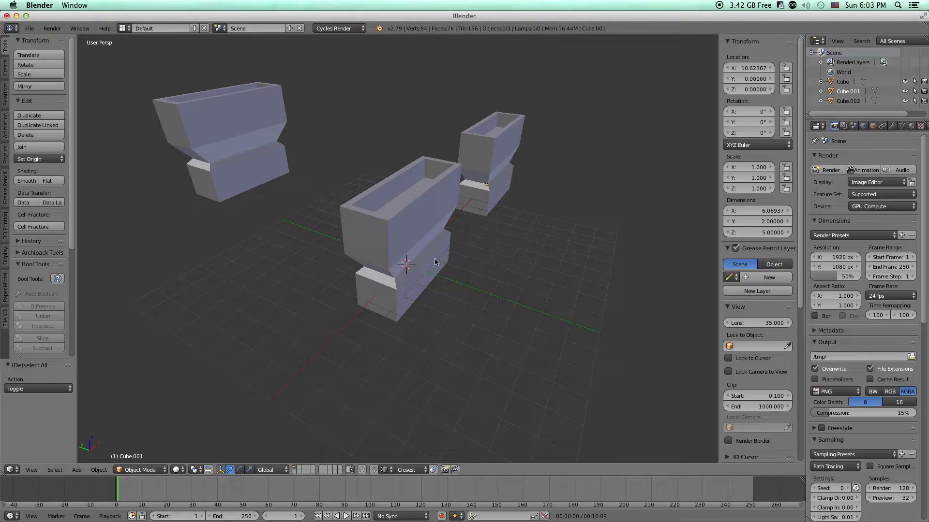
{"action": "key", "text": "a"}
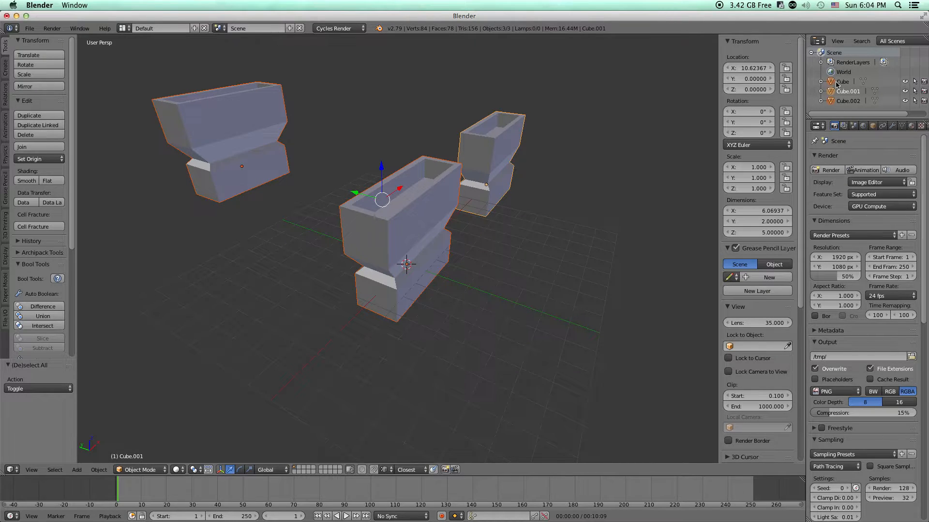
{"action": "key", "text": "x"}
{"action": "left_click", "coordinate": [490, 254]}
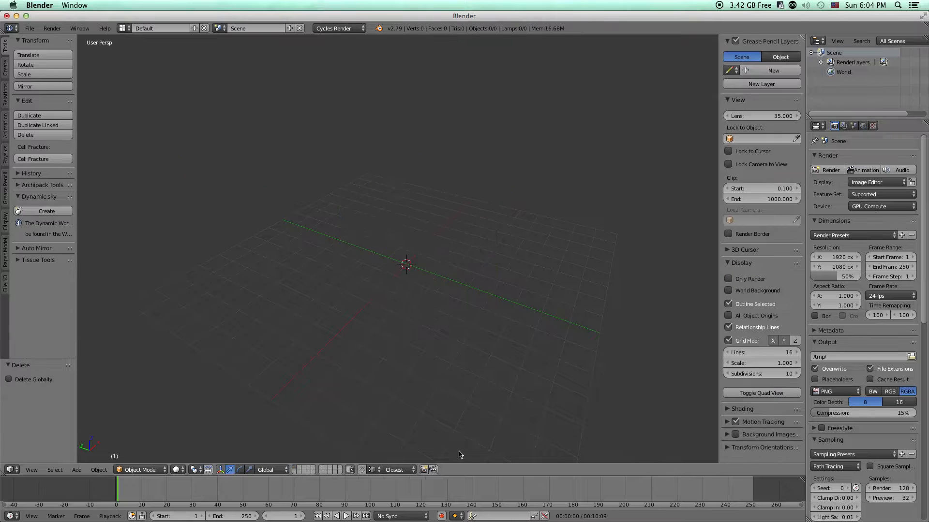
{"action": "middle_click_drag", "start_coordinate": [524, 306], "coordinate": [481, 310]}
{"action": "left_click", "coordinate": [29, 29]}
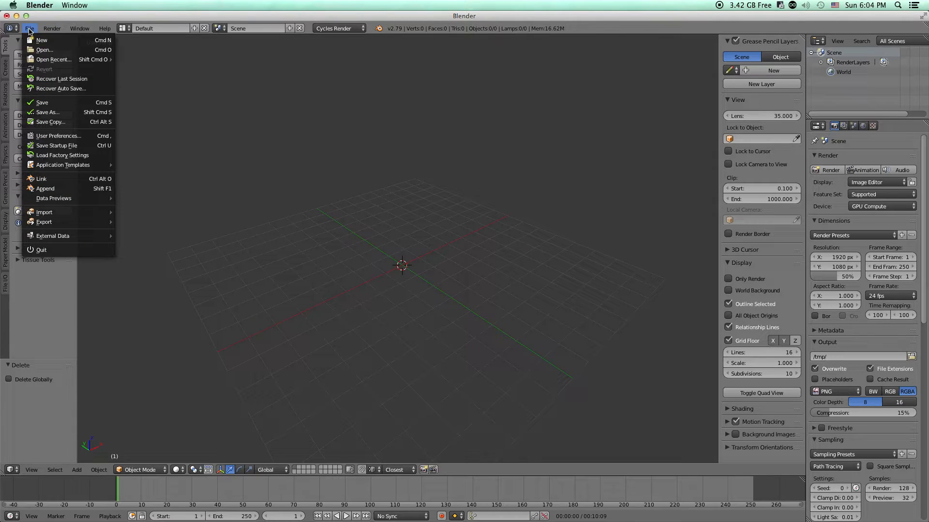
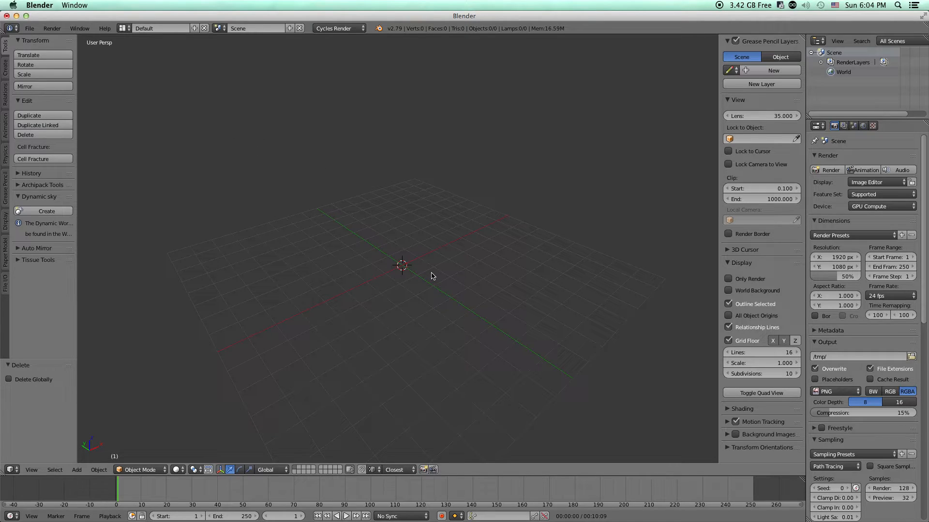
{"action": "middle_click_drag", "start_coordinate": [425, 323], "coordinate": [396, 290]}
{"action": "key", "text": "shift+a"}
{"action": "left_click", "coordinate": [76, 470]}
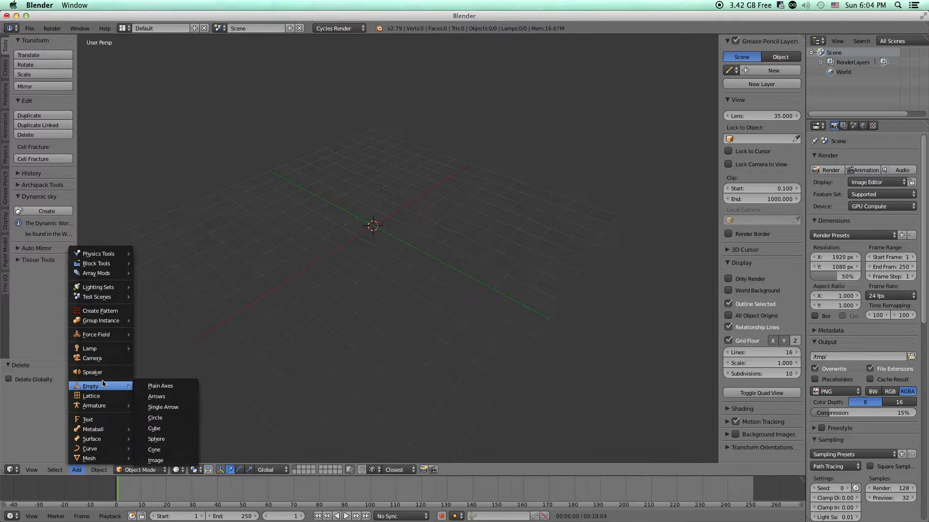
{"action": "mouse_move", "coordinate": [93, 389]}
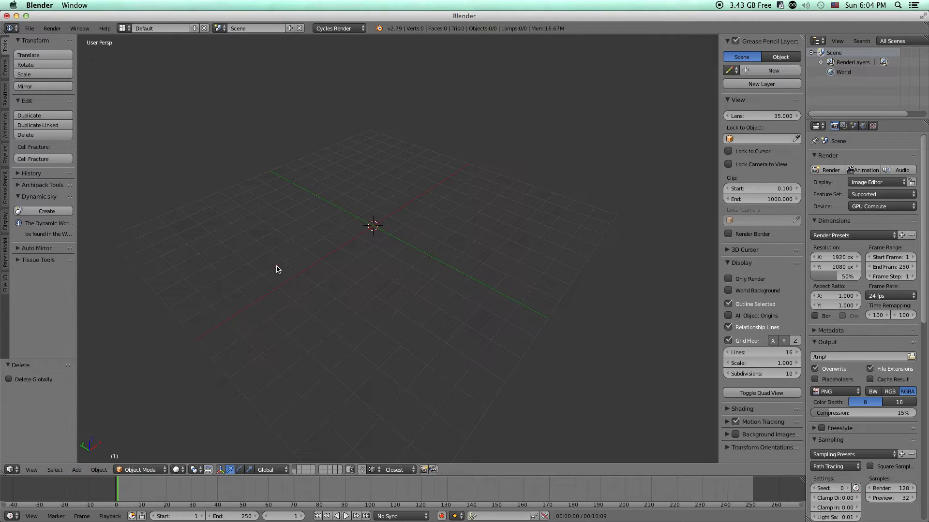
{"action": "key", "text": "shift+a"}
{"action": "mouse_move", "coordinate": [287, 273]}
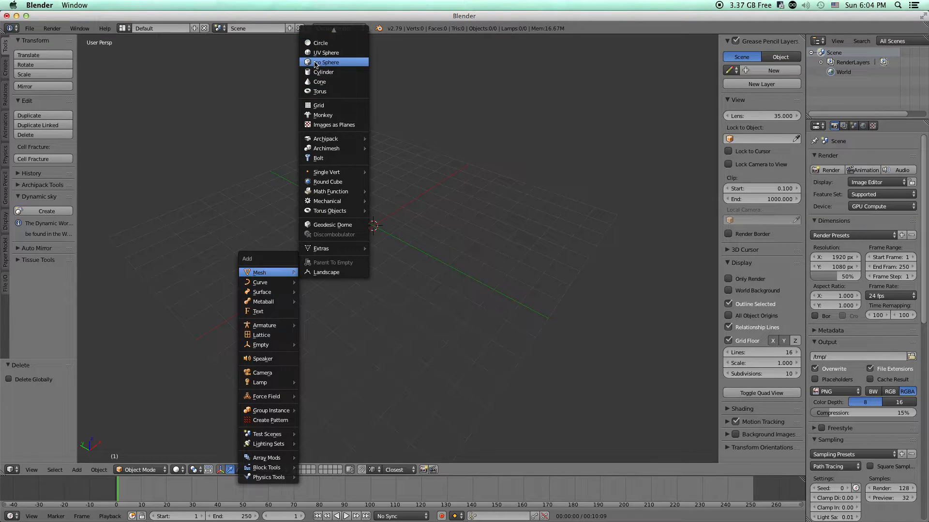
{"action": "scroll", "coordinate": [329, 64], "scroll_direction": "up", "scroll_amount": 4}
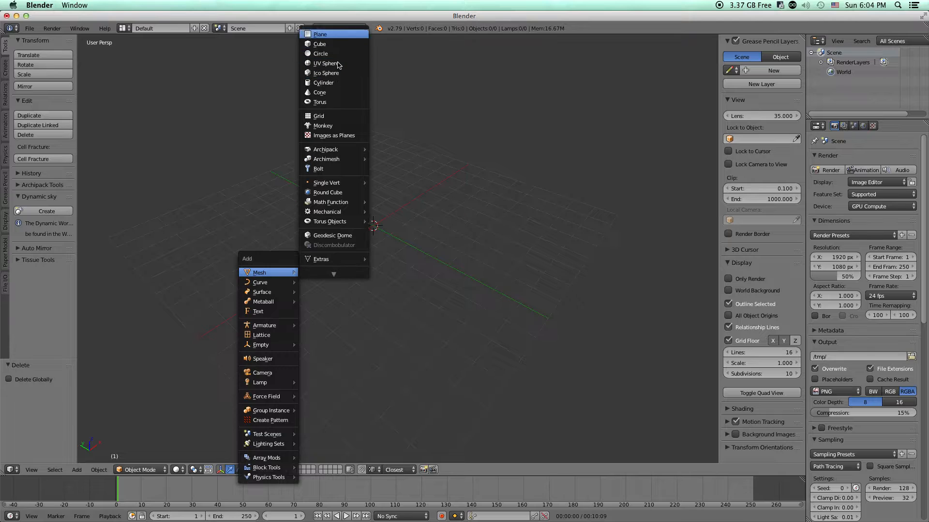
{"action": "key", "text": "Escape"}
- Add a plane mesh at the origin and delete it again
{"action": "key", "text": "shift+a"}
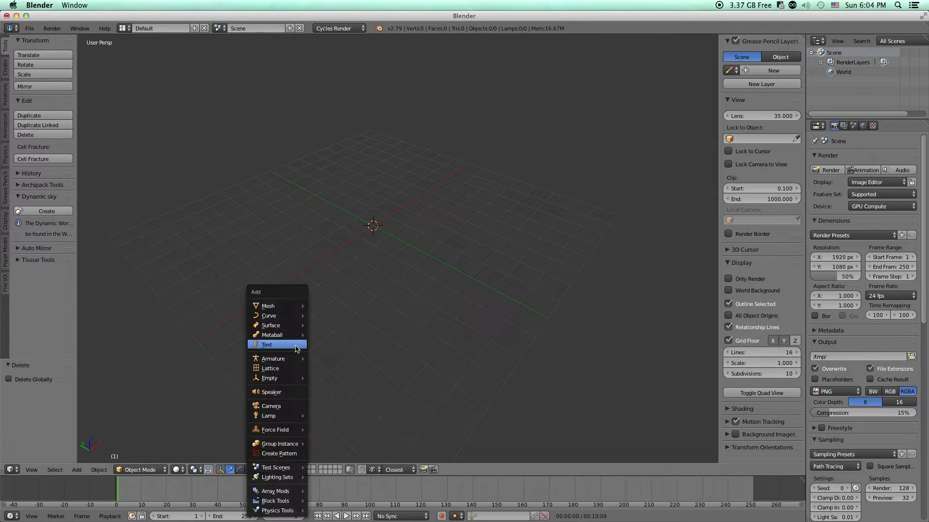
{"action": "mouse_move", "coordinate": [299, 310]}
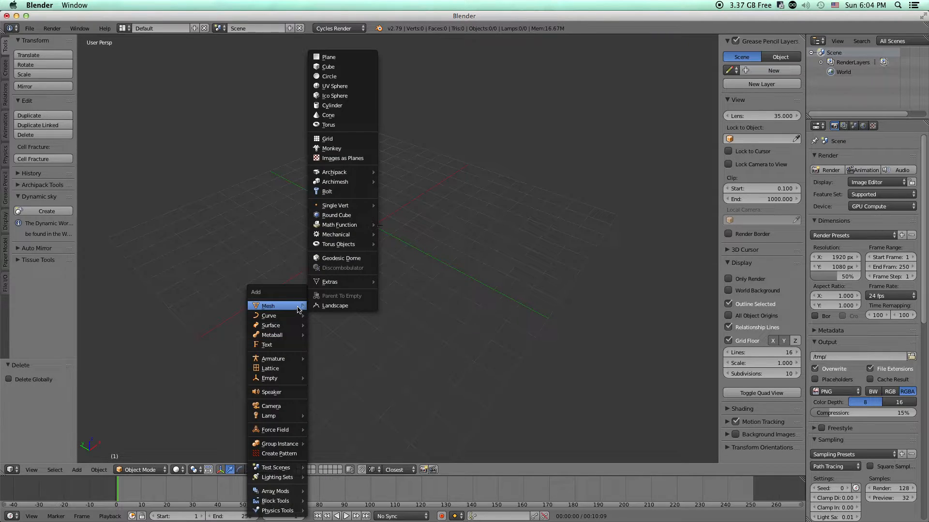
{"action": "left_click", "coordinate": [347, 57]}
{"action": "scroll", "coordinate": [434, 302], "scroll_direction": "up", "scroll_amount": 3}
{"action": "middle_click_drag", "start_coordinate": [434, 302], "coordinate": [399, 292]}
{"action": "key", "text": "x"}
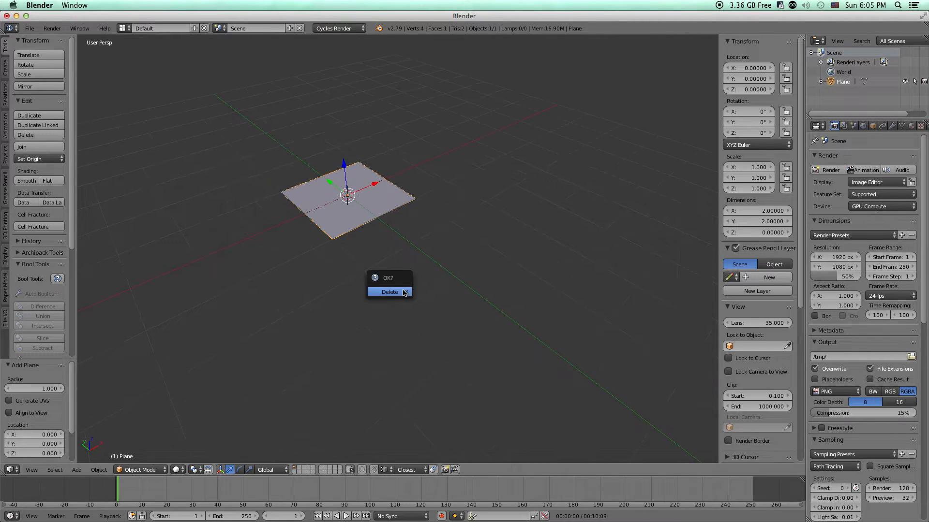
{"action": "left_click", "coordinate": [397, 290]}
- Add a cube mesh at the origin, look it over, and delete it again
{"action": "key", "text": "shift+a"}
{"action": "mouse_move", "coordinate": [398, 285]}
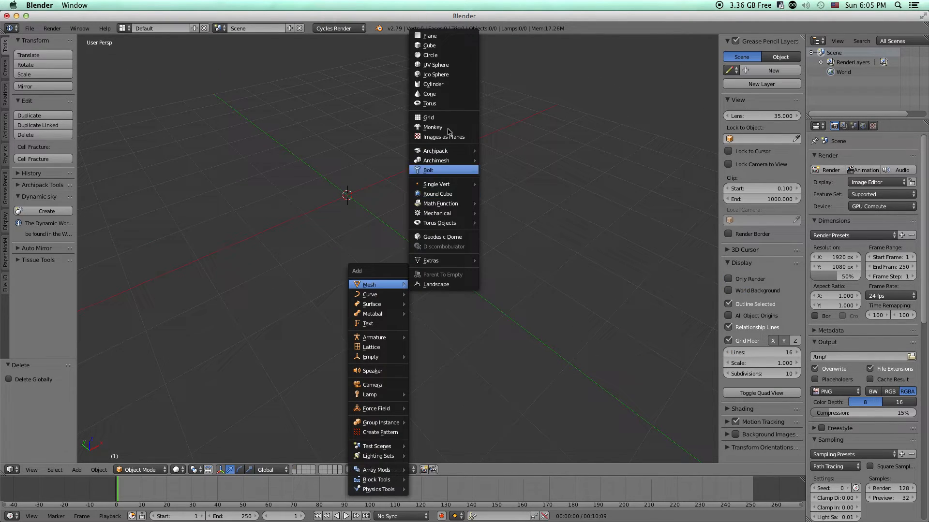
{"action": "left_click", "coordinate": [429, 45]}
{"action": "key", "text": "alt+Home"}
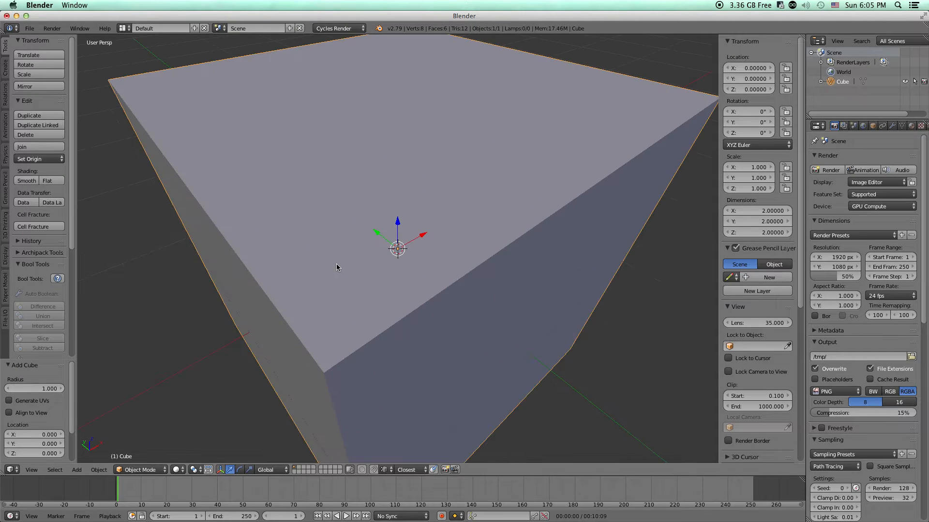
{"action": "scroll", "coordinate": [375, 260], "scroll_direction": "down", "scroll_amount": 4}
{"action": "middle_click_drag", "start_coordinate": [387, 283], "coordinate": [436, 286]}
{"action": "scroll", "coordinate": [383, 261], "scroll_direction": "down", "scroll_amount": 5}
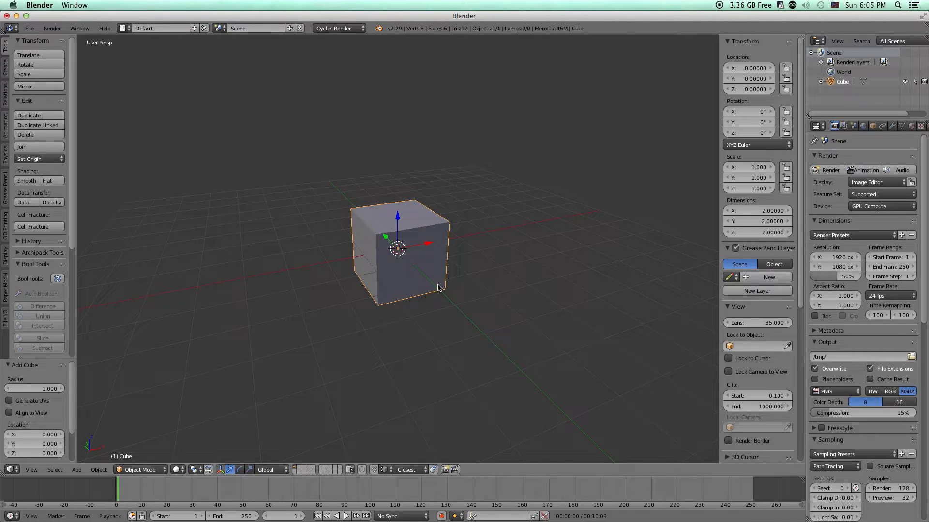
{"action": "key", "text": "x"}
{"action": "left_click", "coordinate": [436, 286]}
- Add a UV sphere mesh at the origin with 32 segments and 16 rings
{"action": "key", "text": "shift+a"}
{"action": "mouse_move", "coordinate": [426, 285]}
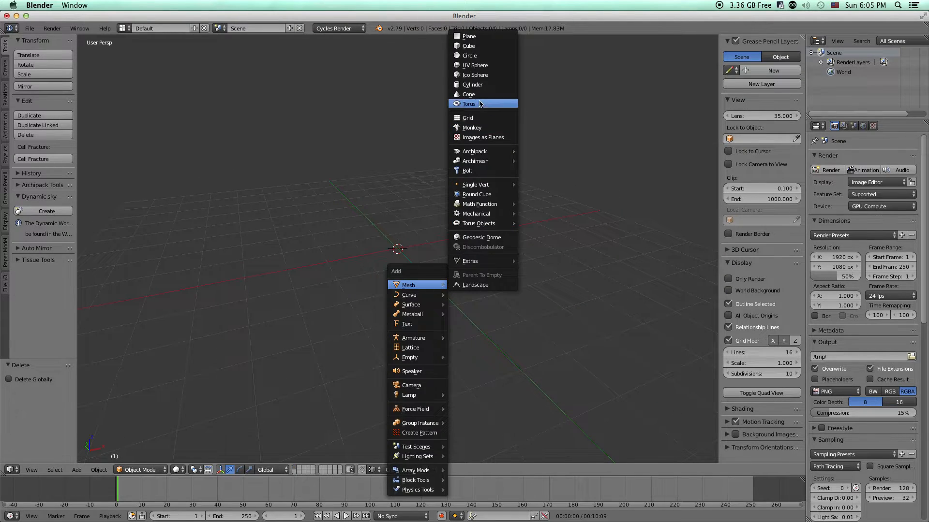
{"action": "left_click", "coordinate": [474, 66]}
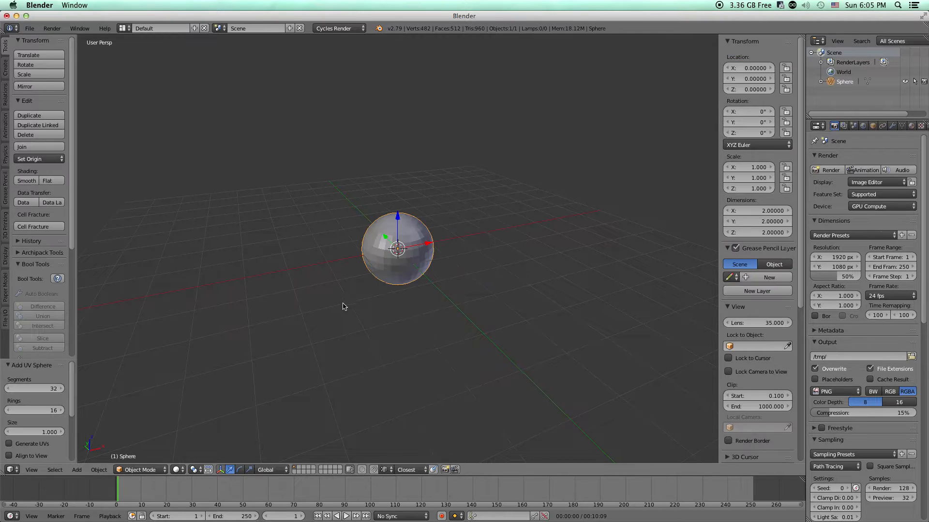
{"action": "middle_click_drag", "start_coordinate": [401, 277], "coordinate": [408, 309]}
{"action": "scroll", "coordinate": [411, 299], "scroll_direction": "up", "scroll_amount": 6}
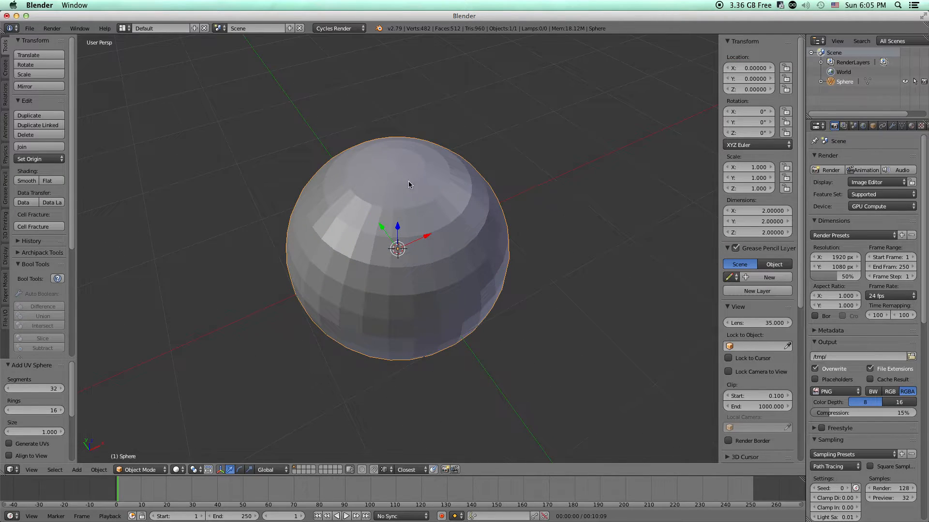
- Show the UV sphere's face layout in Edit Mode, return to Object Mode, and delete the sphere
{"action": "key", "text": "Tab"}
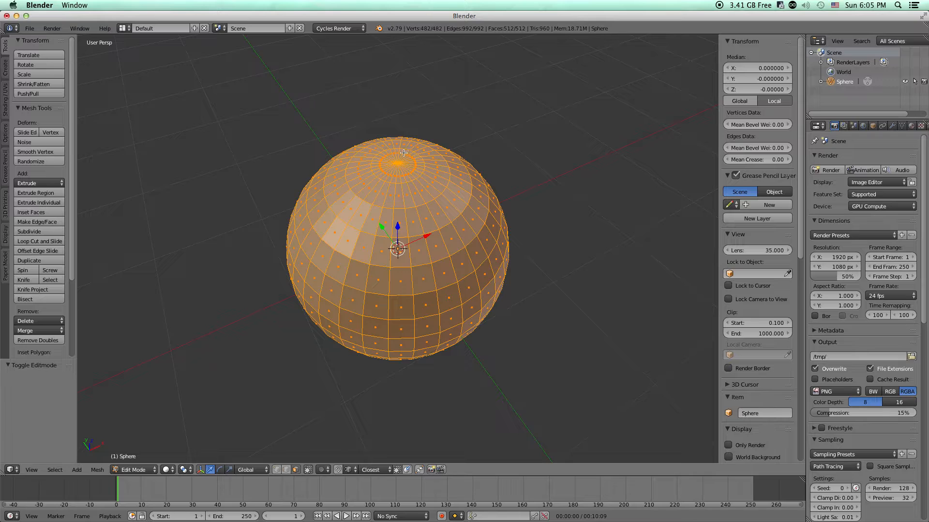
{"action": "key", "text": "Tab"}
{"action": "key", "text": "x"}
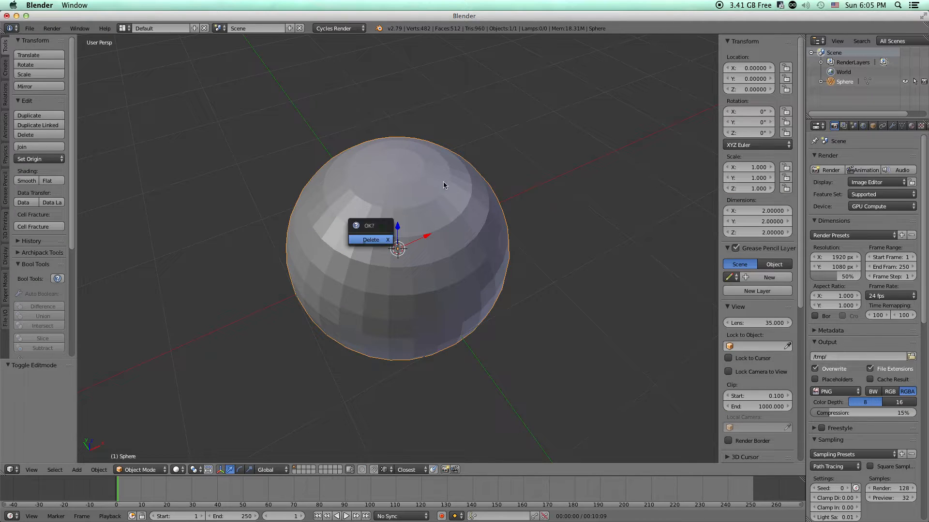
{"action": "key", "text": "x"}
{"action": "left_click", "coordinate": [438, 176]}
- Add an ico sphere mesh at the origin and look at its triangular facets from several angles
{"action": "key", "text": "shift+a"}
{"action": "mouse_move", "coordinate": [420, 231]}
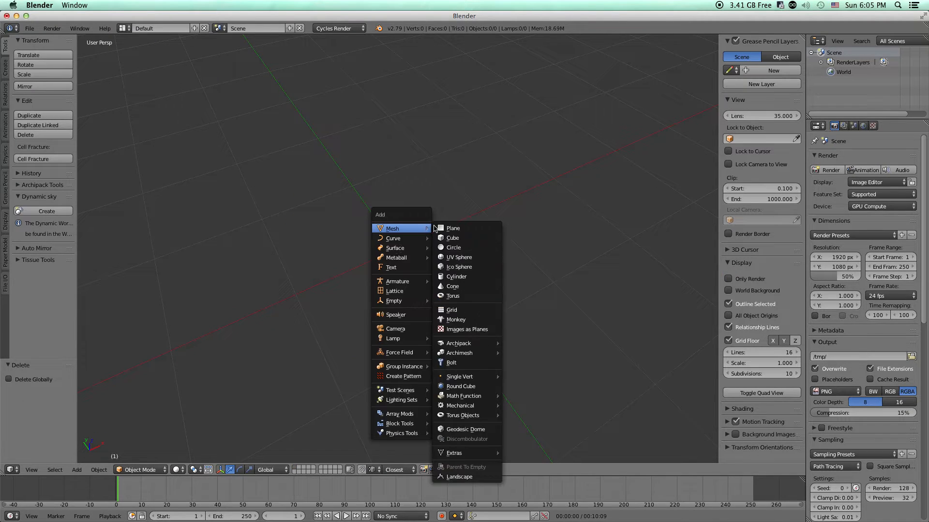
{"action": "left_click", "coordinate": [458, 269]}
{"action": "scroll", "coordinate": [418, 249], "scroll_direction": "down", "scroll_amount": 4}
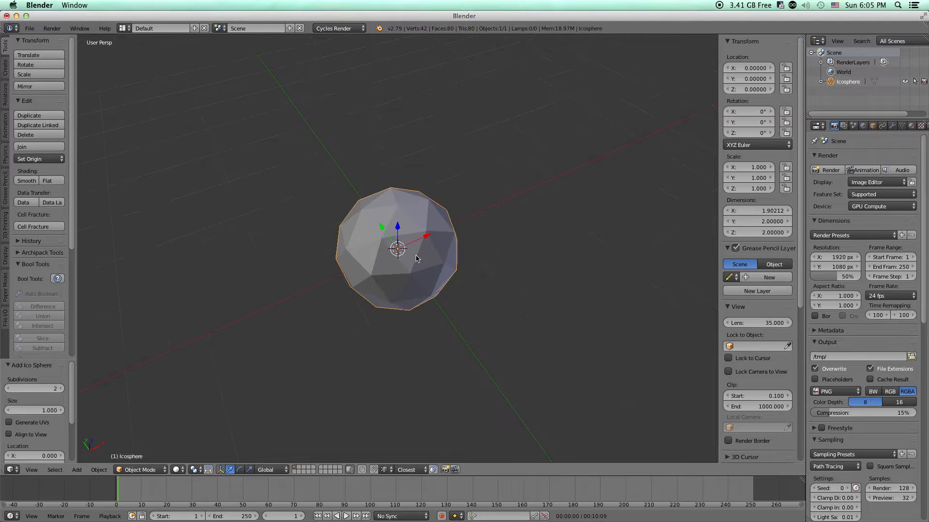
{"action": "middle_click_drag", "start_coordinate": [450, 298], "coordinate": [292, 312]}
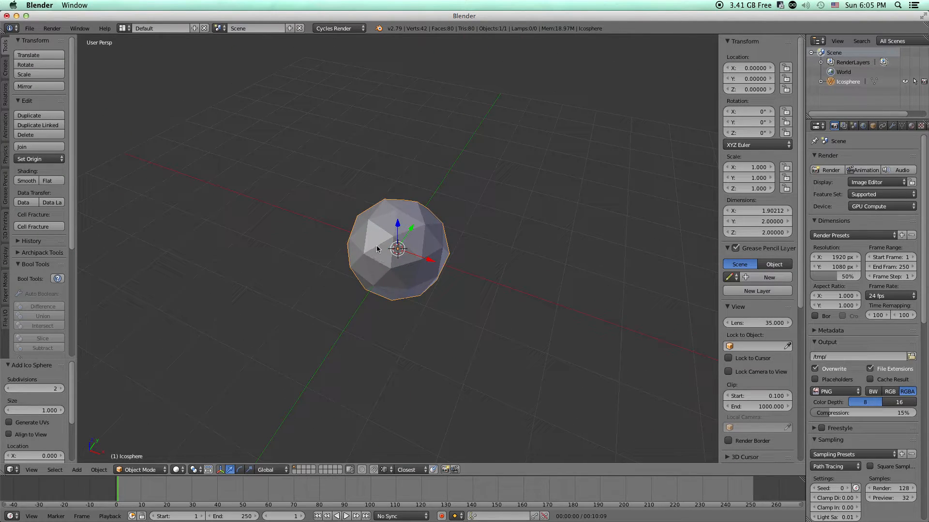
{"action": "middle_click_drag", "start_coordinate": [394, 300], "coordinate": [441, 295]}
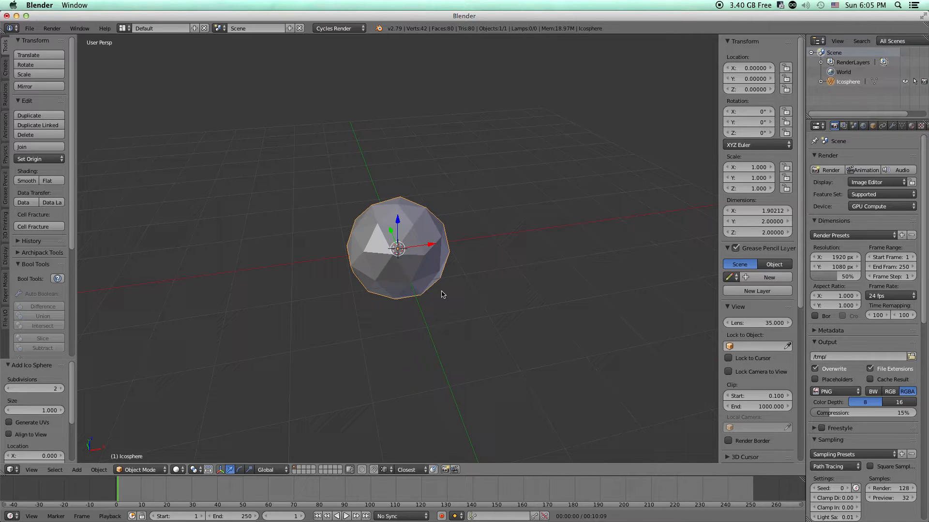
- Raise the ico sphere's subdivisions to 7 and inspect the smoother surface up close
{"action": "left_click", "coordinate": [60, 389]}
{"action": "left_click", "coordinate": [60, 389]}
{"action": "left_click", "coordinate": [61, 389]}
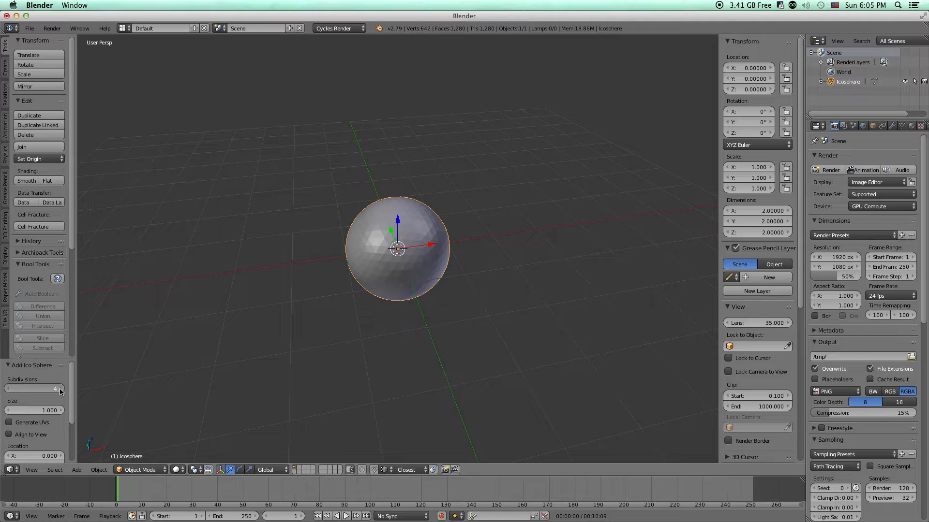
{"action": "left_click", "coordinate": [61, 389]}
{"action": "left_click", "coordinate": [60, 389]}
{"action": "scroll", "coordinate": [369, 269], "scroll_direction": "up", "scroll_amount": 5}
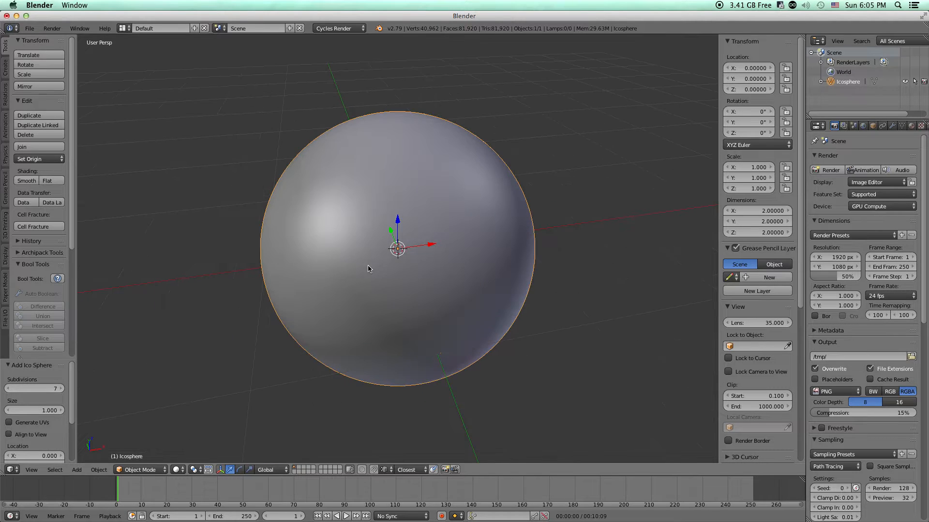
{"action": "scroll", "coordinate": [368, 271], "scroll_direction": "up", "scroll_amount": 3}
{"action": "scroll", "coordinate": [369, 271], "scroll_direction": "down", "scroll_amount": 7}
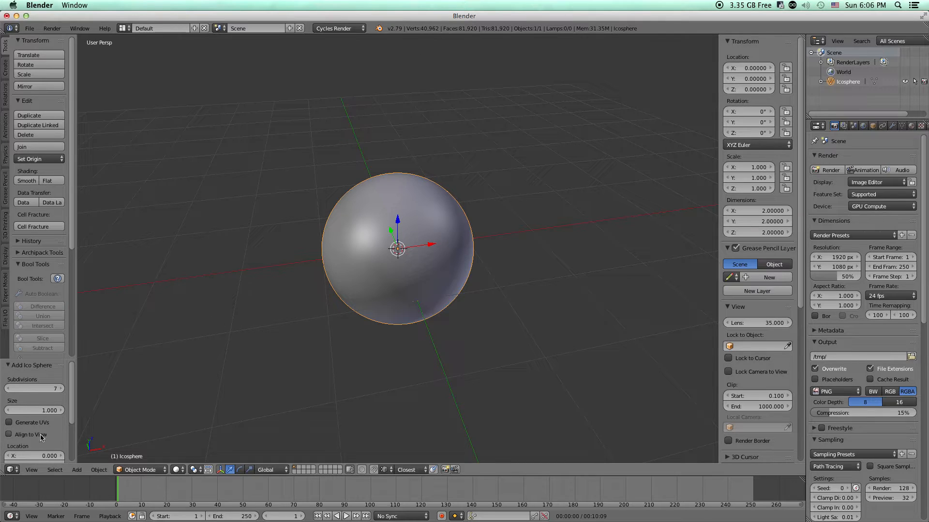
- Set the ico sphere's subdivisions to 2 and delete the sphere from the scene
{"action": "left_click", "coordinate": [40, 388]}
{"action": "type", "text": "2"}
{"action": "key", "text": "Return"}
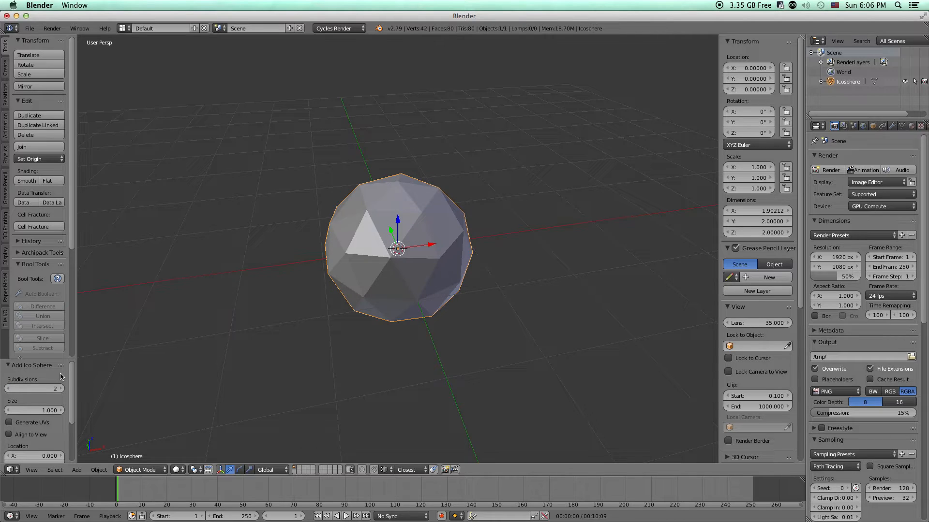
{"action": "key", "text": "x"}
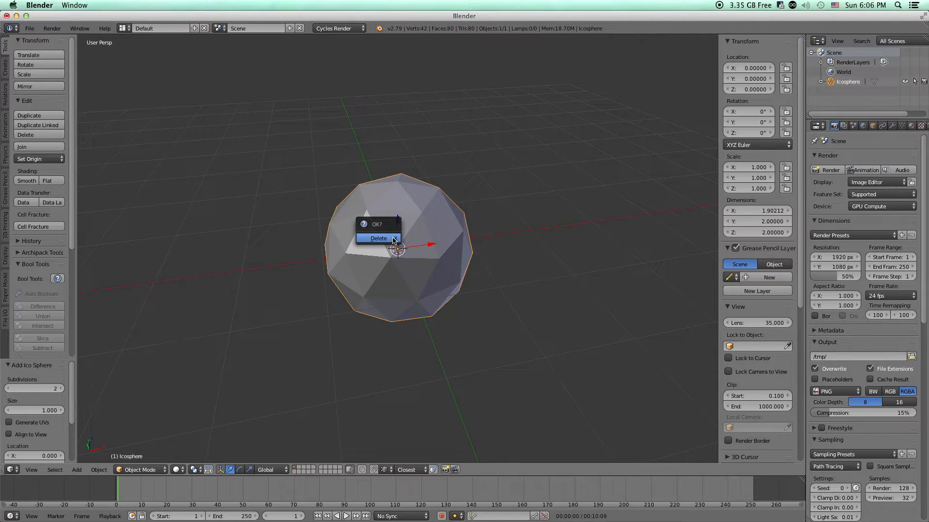
{"action": "left_click", "coordinate": [392, 238]}
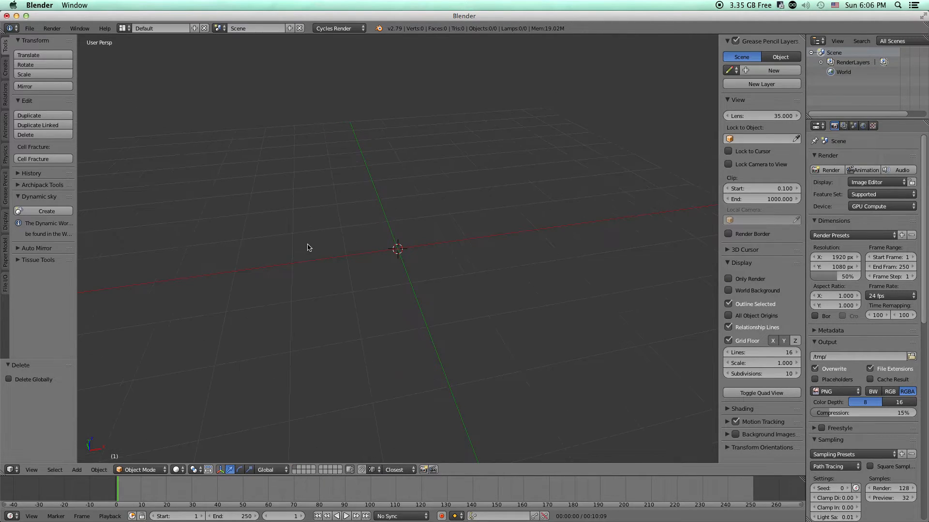
- Add a new cube mesh with a radius of 1 at the origin
{"action": "middle_click_drag", "start_coordinate": [307, 248], "coordinate": [362, 253]}
{"action": "key", "text": "shift+a"}
{"action": "mouse_move", "coordinate": [358, 250]}
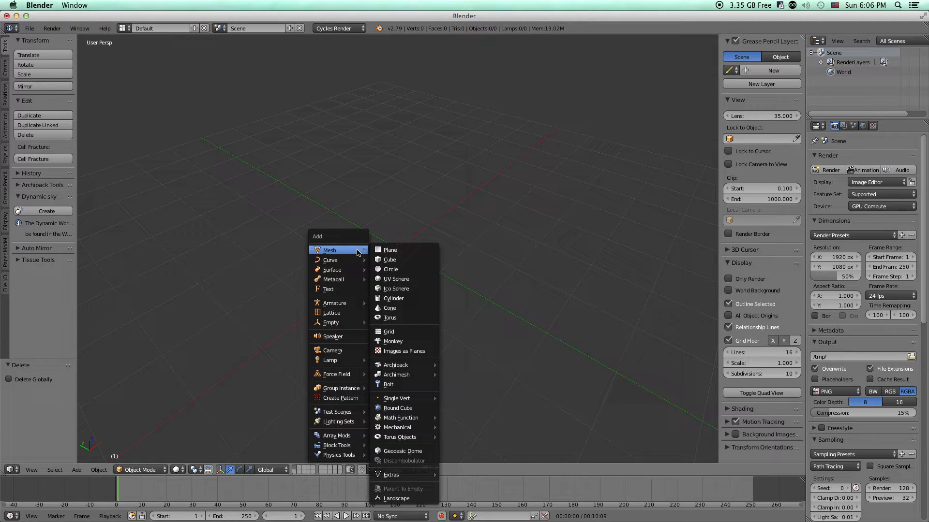
{"action": "left_click", "coordinate": [395, 264]}
{"action": "middle_click_drag", "start_coordinate": [477, 296], "coordinate": [432, 270]}
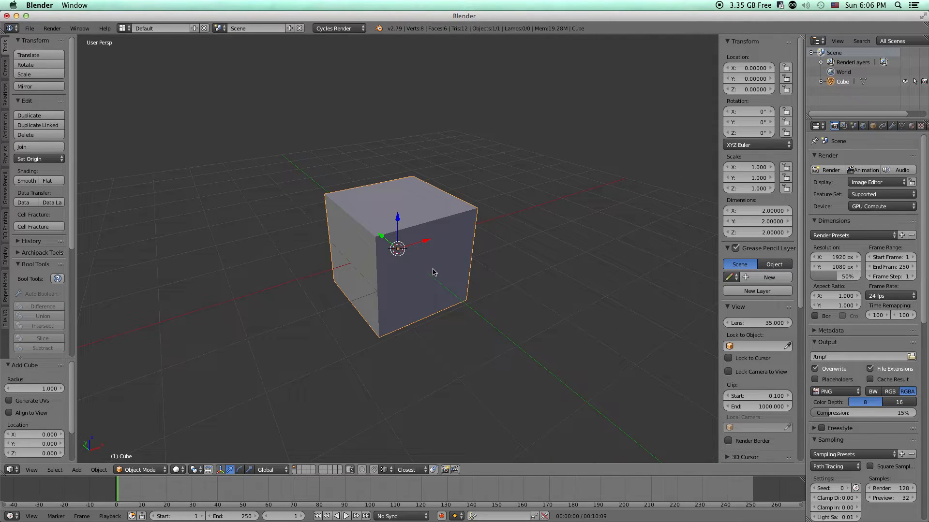
- In Edit Mode, move the cube's top face about 1.65 units along the global X axis
{"action": "key", "text": "Tab"}
{"action": "right_click", "coordinate": [395, 206]}
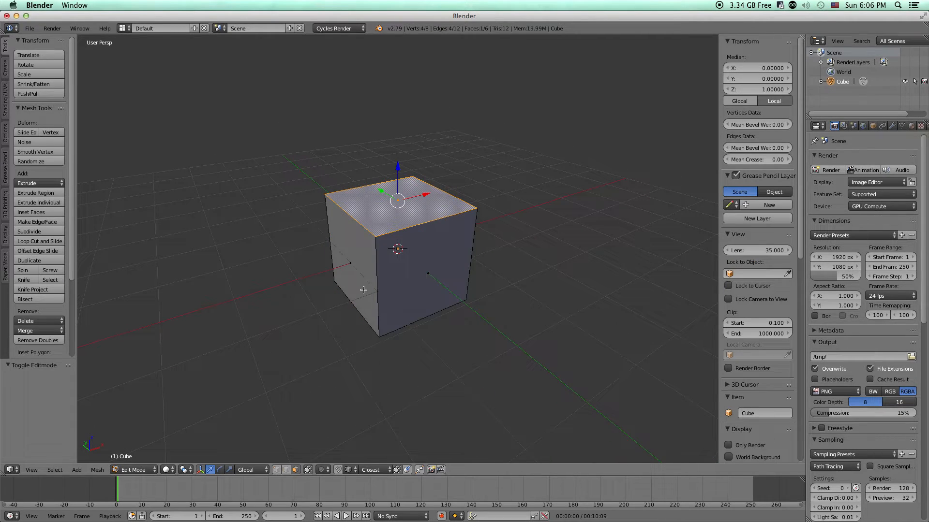
{"action": "key", "text": "g"}
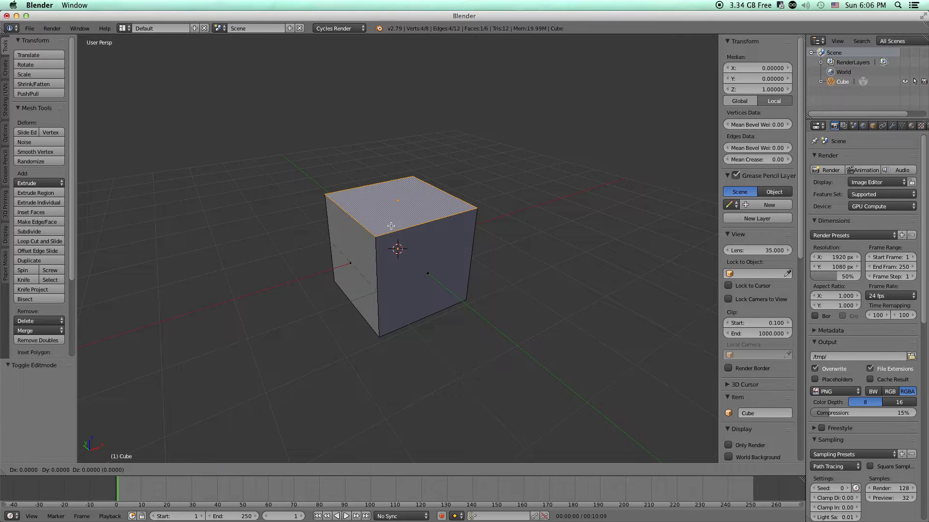
{"action": "key", "text": "x"}
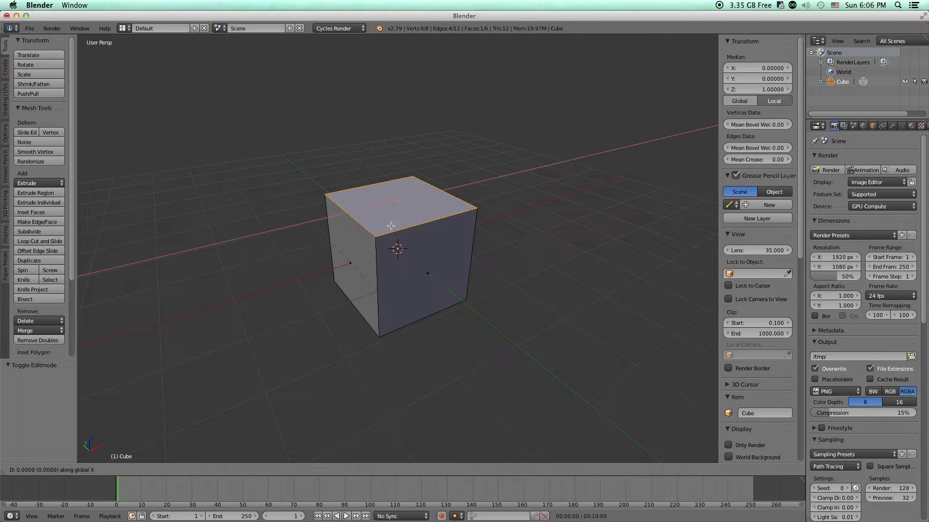
{"action": "left_click", "coordinate": [429, 223]}
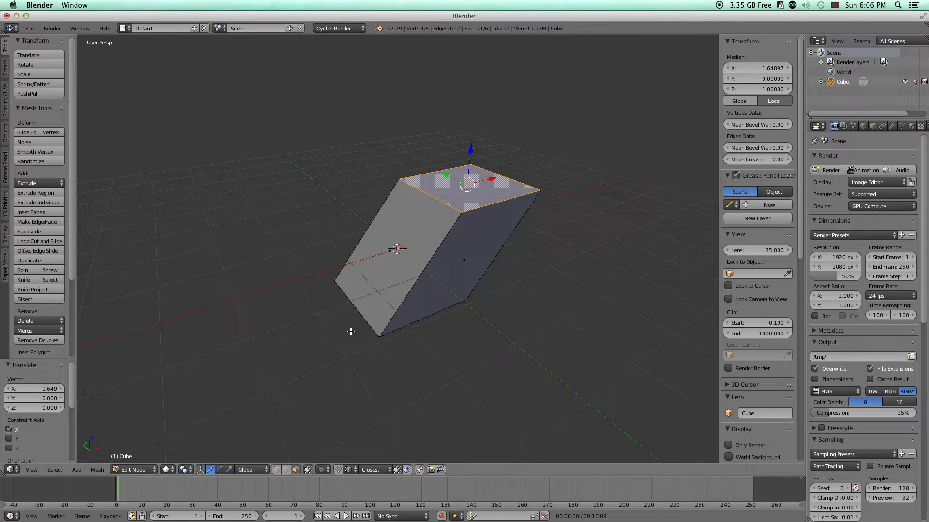
- Select the slanted block's lower edge on its negative X side and bevel it by about 1.32
{"action": "right_click", "coordinate": [365, 315]}
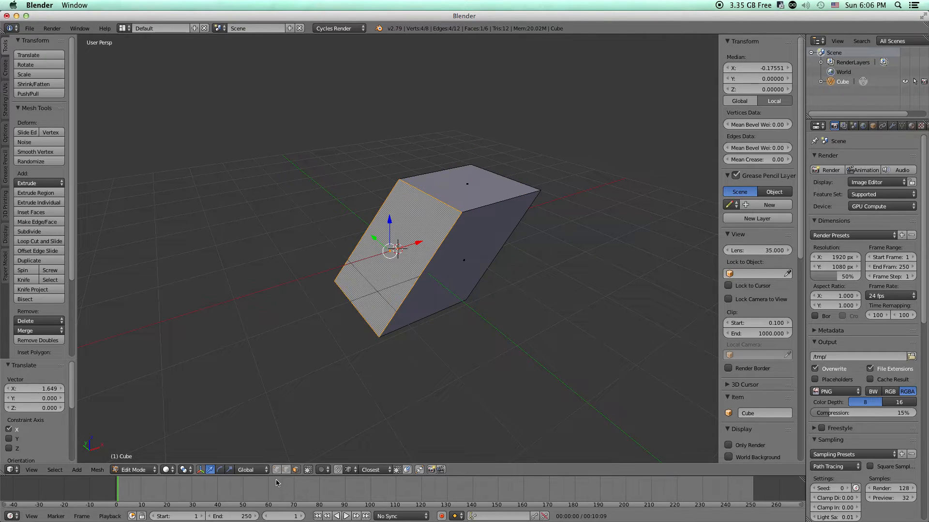
{"action": "right_click", "coordinate": [365, 335]}
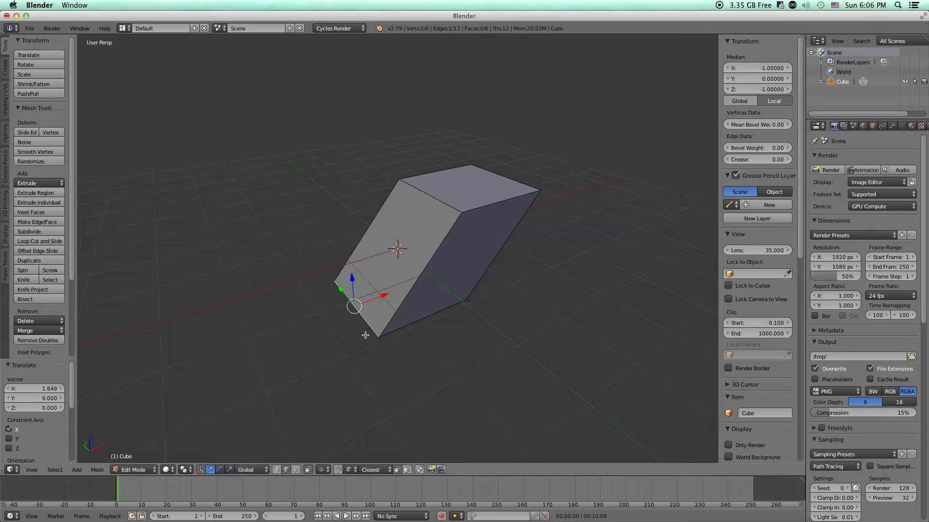
{"action": "key", "text": "ctrl+b"}
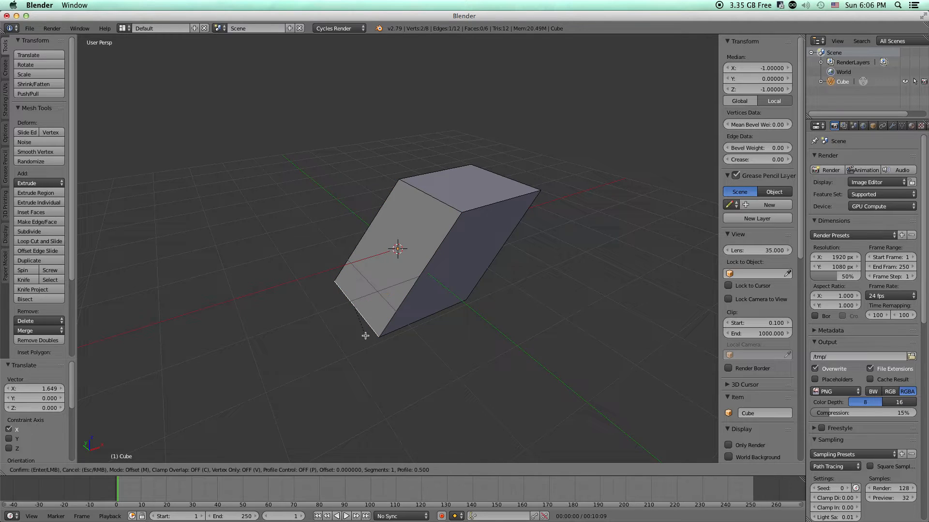
{"action": "left_click", "coordinate": [408, 391]}
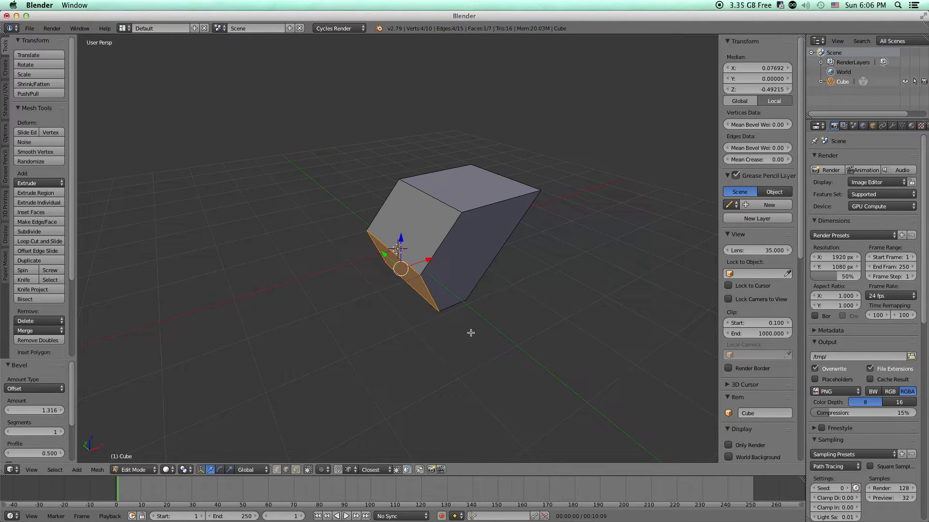
- Inset the block's five-sided side face by about 0.144 and extrude the inner face about 1.22 inward to form a recess
{"action": "mouse_move", "coordinate": [481, 317]}
{"action": "middle_mouse_down"}
{"action": "mouse_move", "coordinate": [330, 275]}
{"action": "mouse_move", "coordinate": [465, 321]}
{"action": "middle_mouse_up"}
{"action": "left_click", "coordinate": [295, 469]}
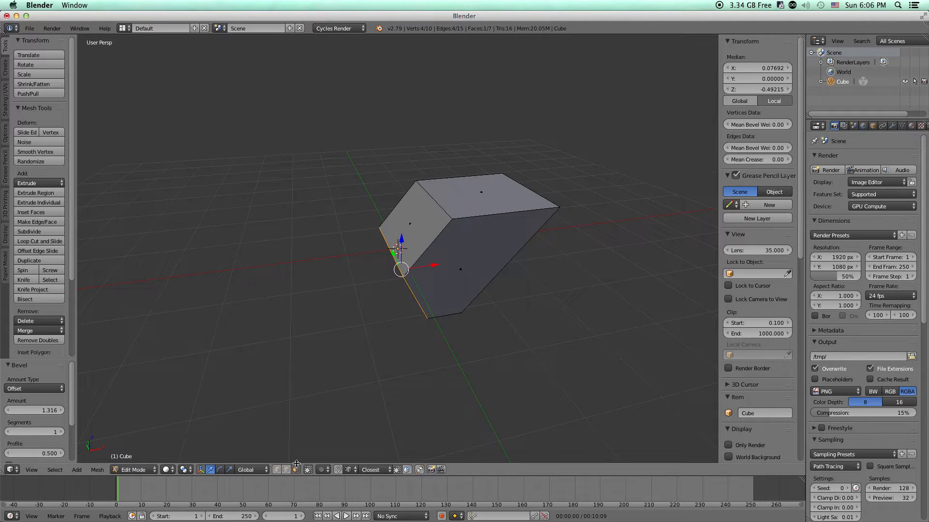
{"action": "right_click", "coordinate": [488, 252]}
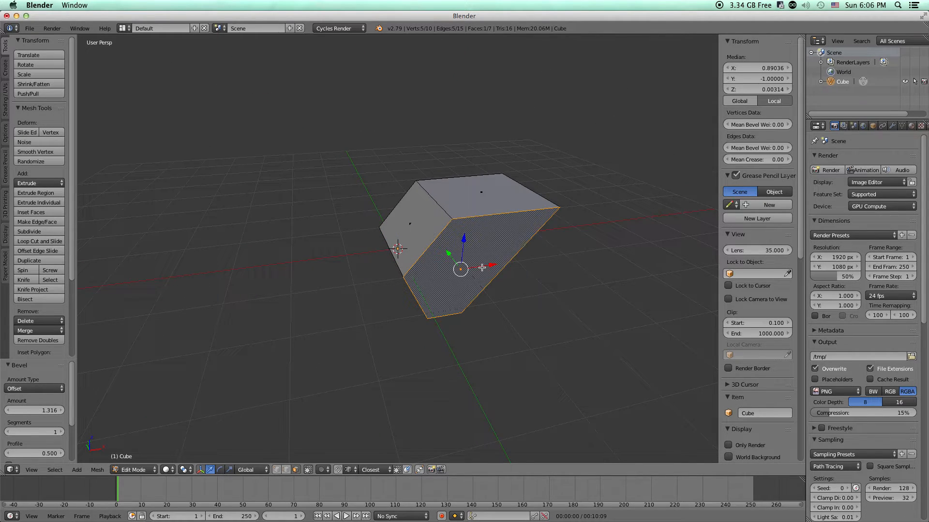
{"action": "key", "text": "i"}
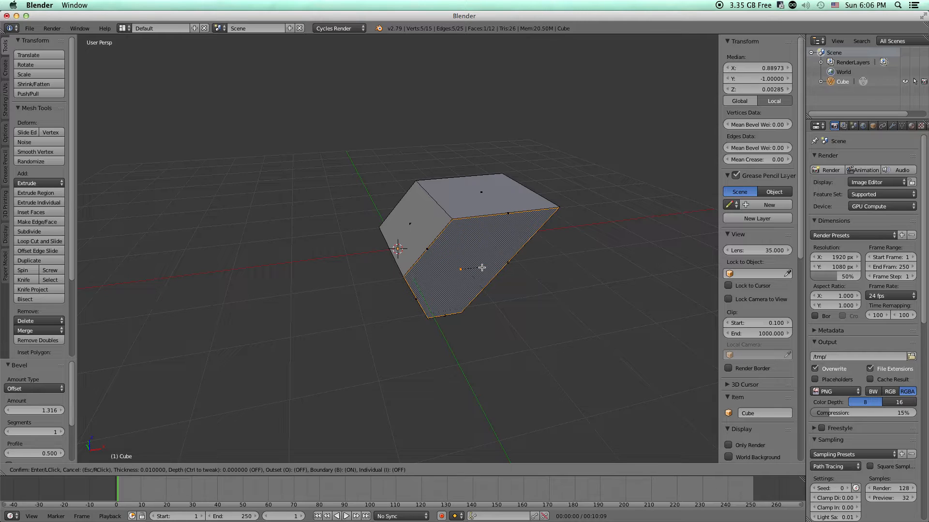
{"action": "left_click", "coordinate": [474, 265]}
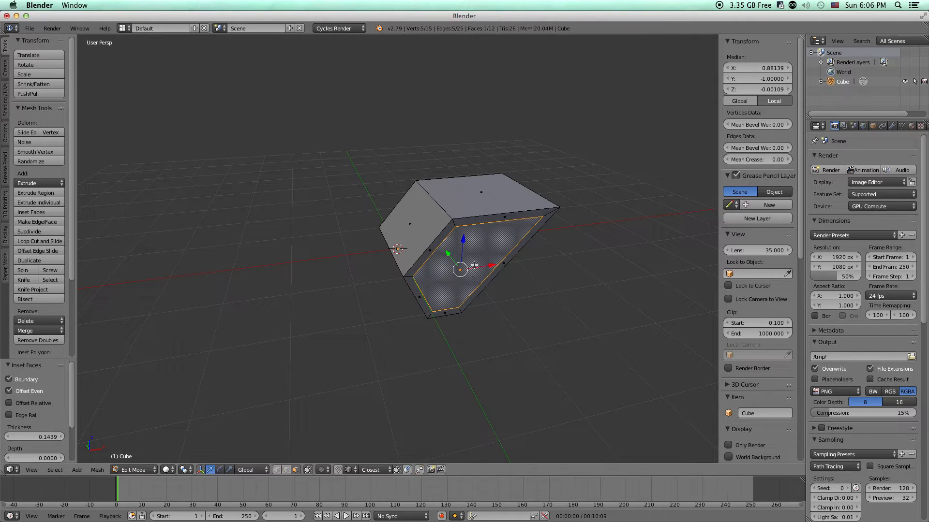
{"action": "key", "text": "e"}
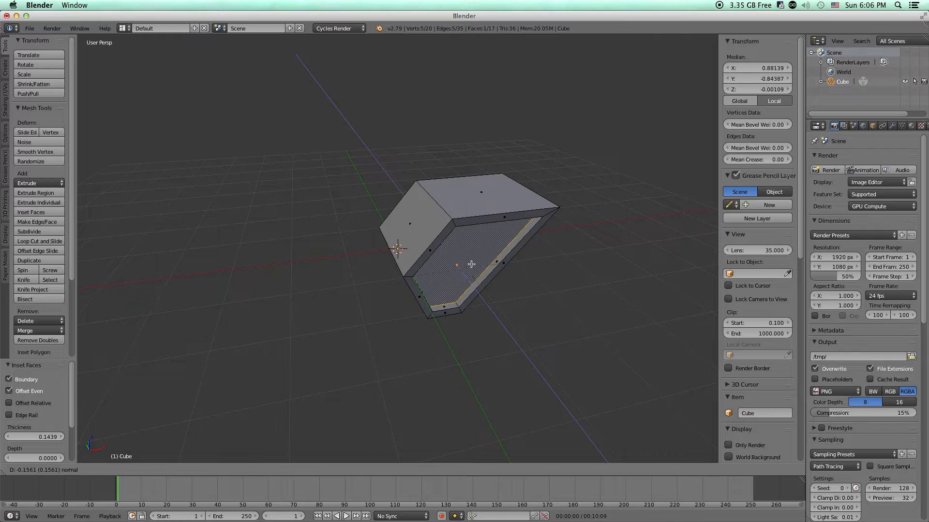
{"action": "left_click", "coordinate": [451, 236]}
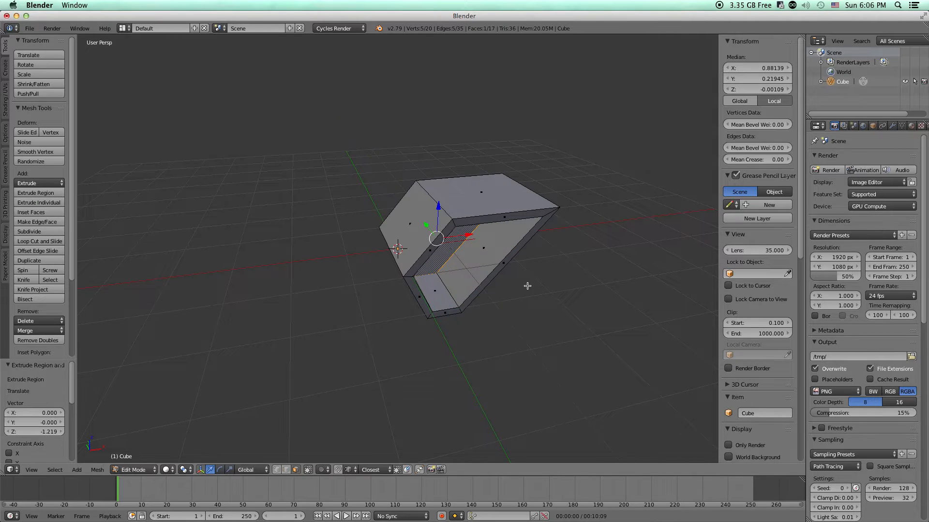
{"action": "middle_click_drag", "start_coordinate": [527, 286], "coordinate": [350, 236]}
{"action": "key", "text": "a"}
{"action": "right_click", "coordinate": [350, 236]}
{"action": "key", "text": "shift+KP_7"}
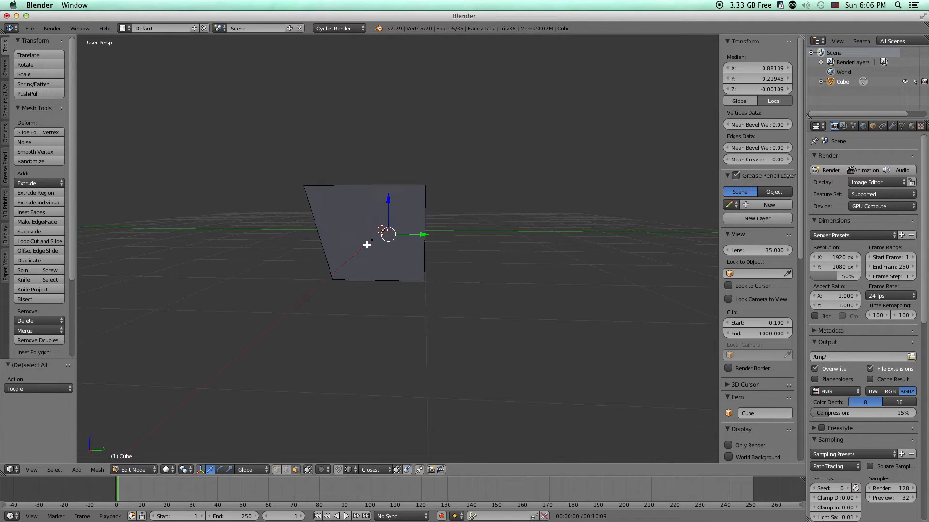
{"action": "middle_click_drag", "start_coordinate": [475, 255], "coordinate": [502, 257]}
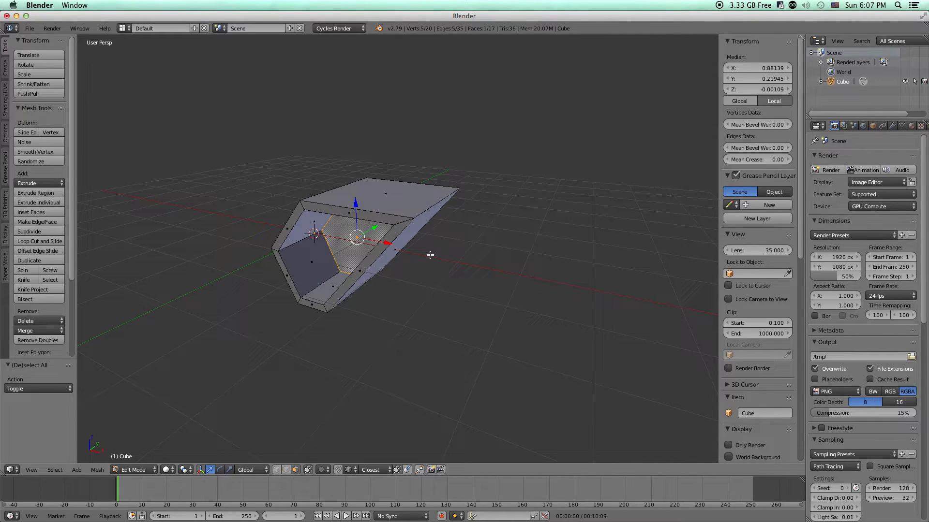
- Toggle the viewport shading between solid and wireframe, and leave the block displayed in wireframe
{"action": "key", "text": "z"}
{"action": "key", "text": "z"}
{"action": "left_click", "coordinate": [166, 470]}
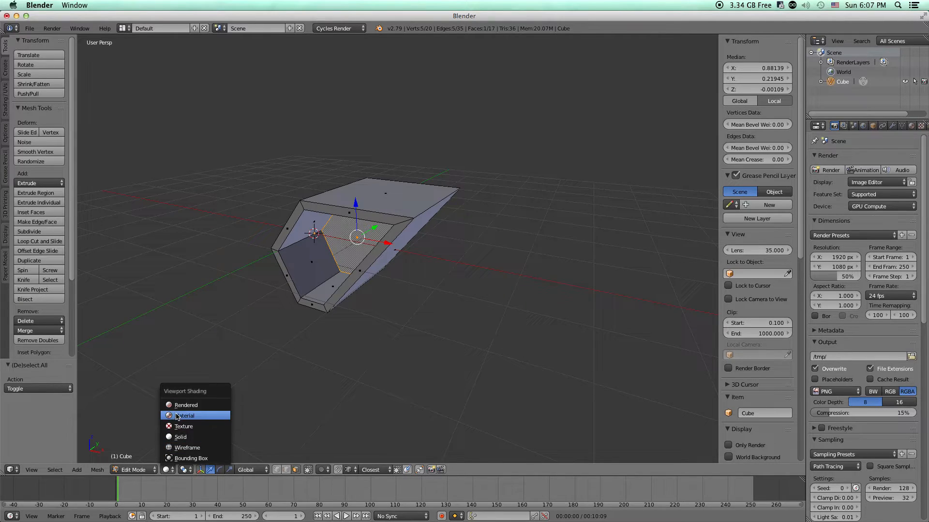
{"action": "left_click", "coordinate": [189, 448]}
{"action": "key", "text": "z"}
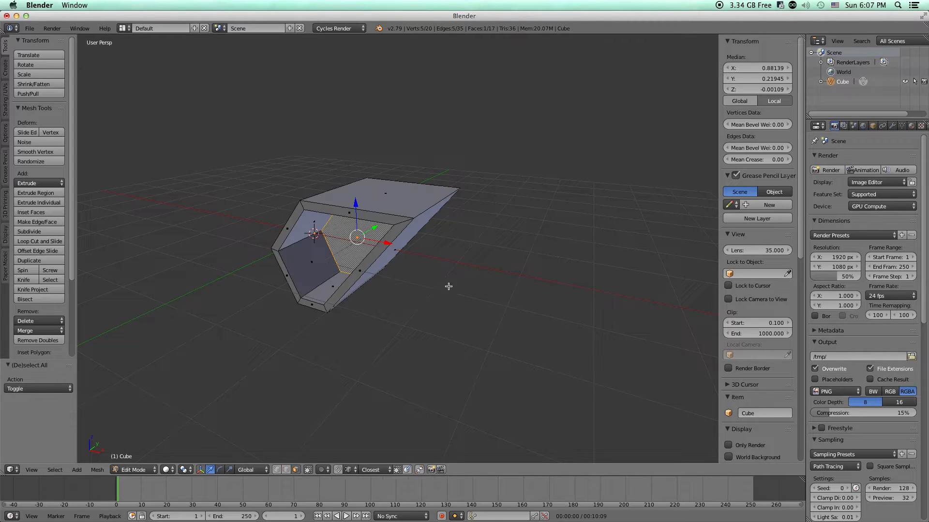
{"action": "key", "text": "z"}
{"action": "key", "text": "z"}
{"action": "scroll", "coordinate": [444, 288], "scroll_direction": "up", "scroll_amount": 5}
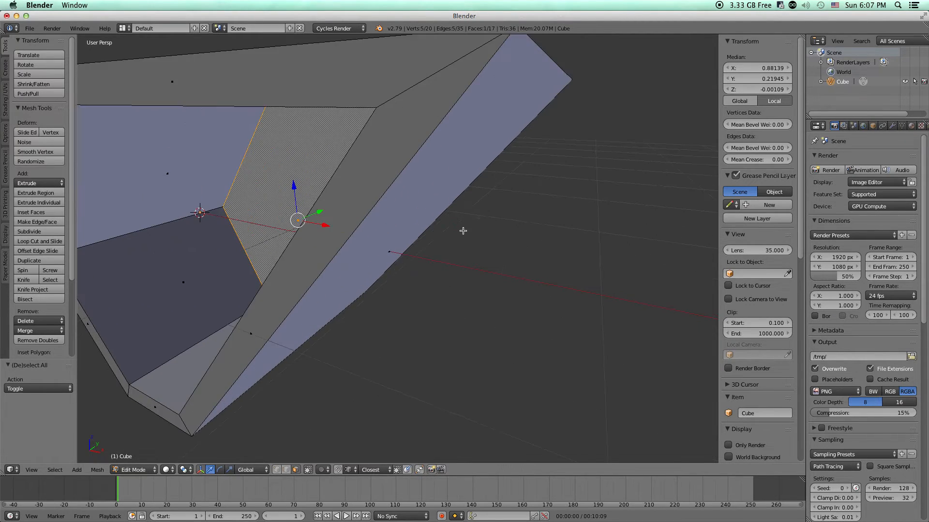
{"action": "scroll", "coordinate": [463, 230], "scroll_direction": "down", "scroll_amount": 1}
{"action": "key", "text": "z"}
- Move the recess's selected inner face about 0.603 along the global Y axis to deepen the recess
{"action": "middle_click_drag", "start_coordinate": [468, 235], "coordinate": [599, 242]}
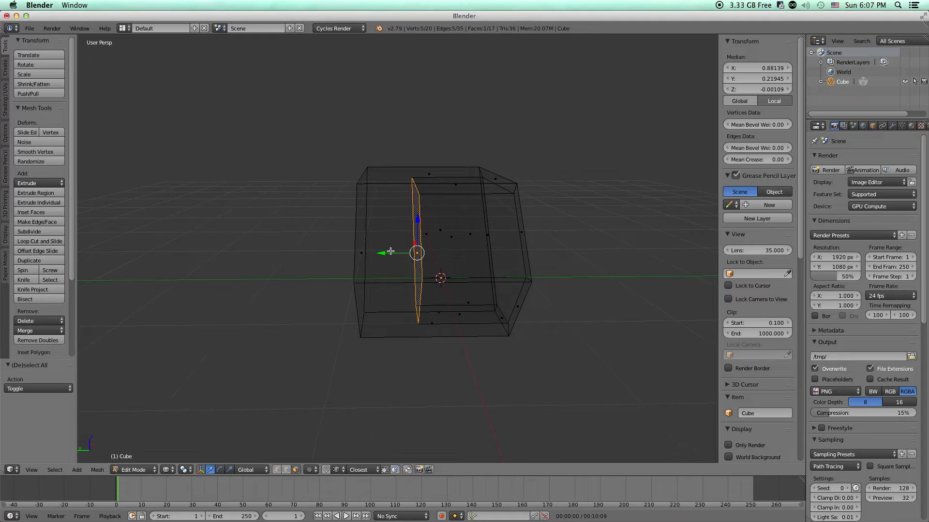
{"action": "key", "text": "g"}
{"action": "key", "text": "y"}
{"action": "left_click", "coordinate": [345, 252]}
{"action": "middle_click_drag", "start_coordinate": [348, 253], "coordinate": [193, 268]}
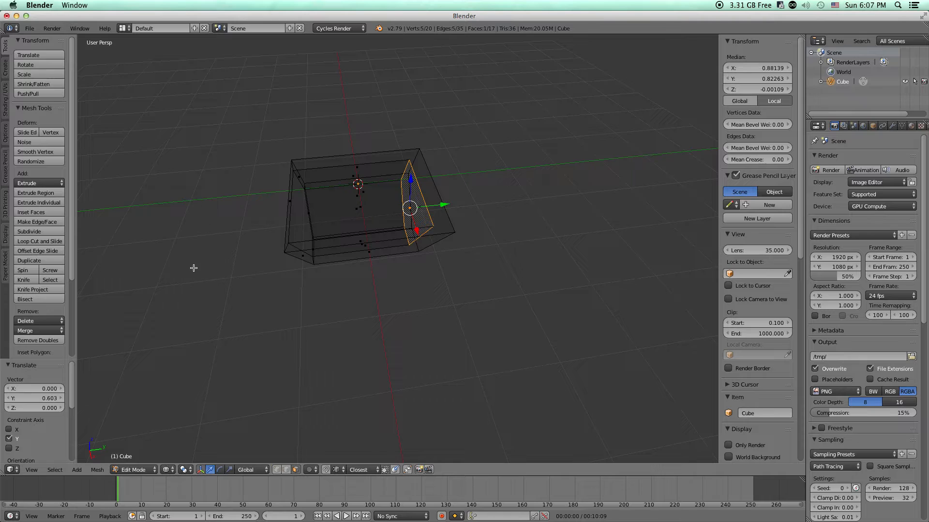
- Enable vertex snapping with the Closest target and snap the recess's inner face along Y to the block's back side
{"action": "left_click", "coordinate": [326, 471]}
{"action": "middle_click_drag", "start_coordinate": [356, 381], "coordinate": [328, 331]}
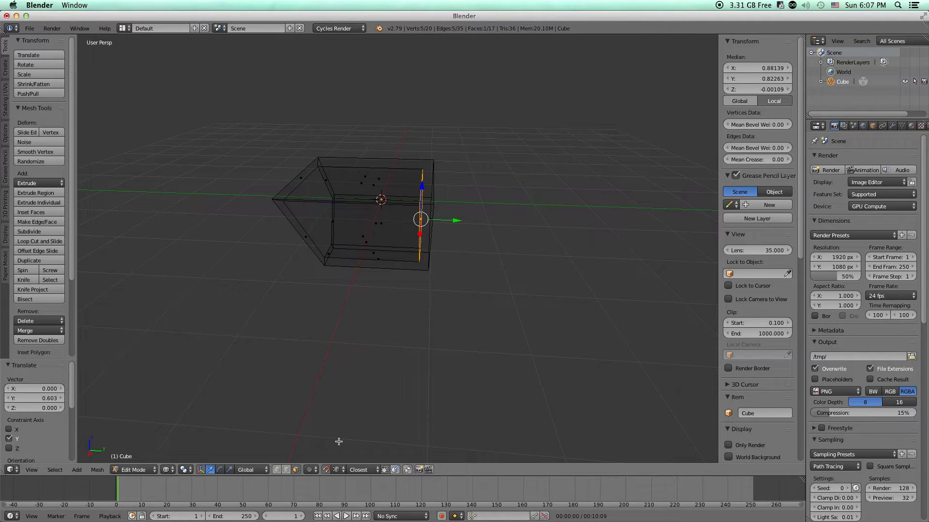
{"action": "left_click", "coordinate": [340, 470]}
{"action": "left_click", "coordinate": [355, 457]}
{"action": "left_click", "coordinate": [337, 470]}
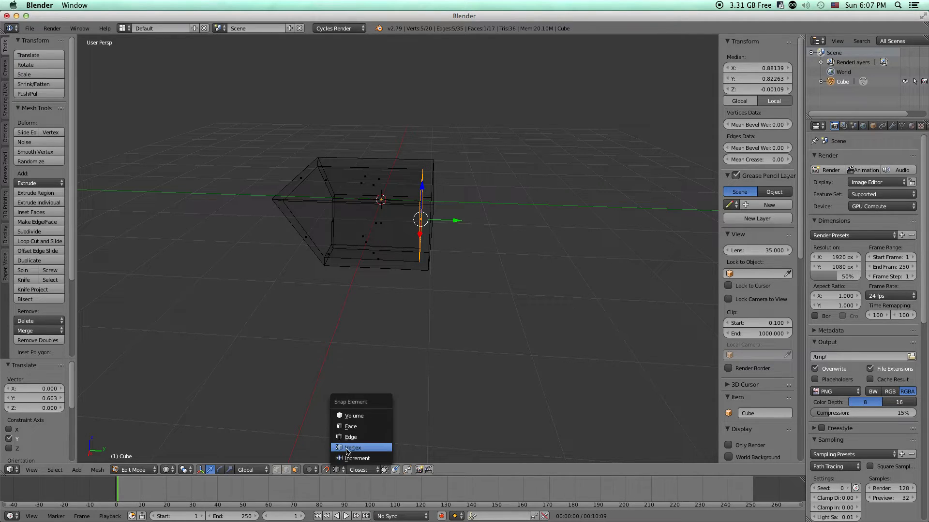
{"action": "left_click", "coordinate": [347, 449]}
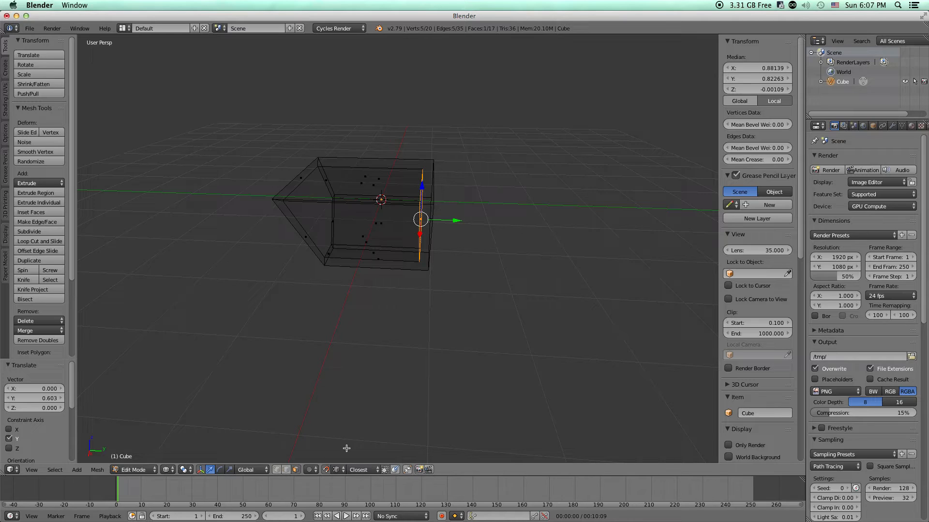
{"action": "left_click", "coordinate": [362, 471]}
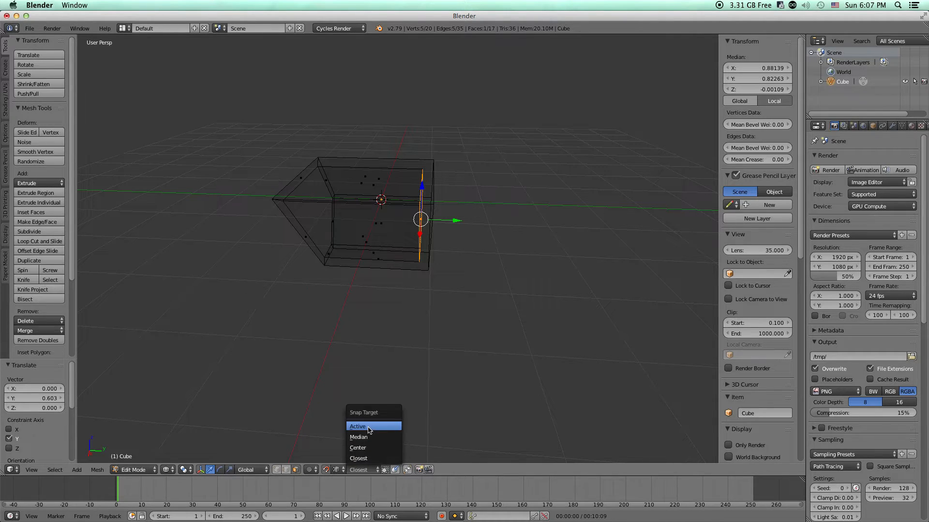
{"action": "left_click", "coordinate": [356, 458]}
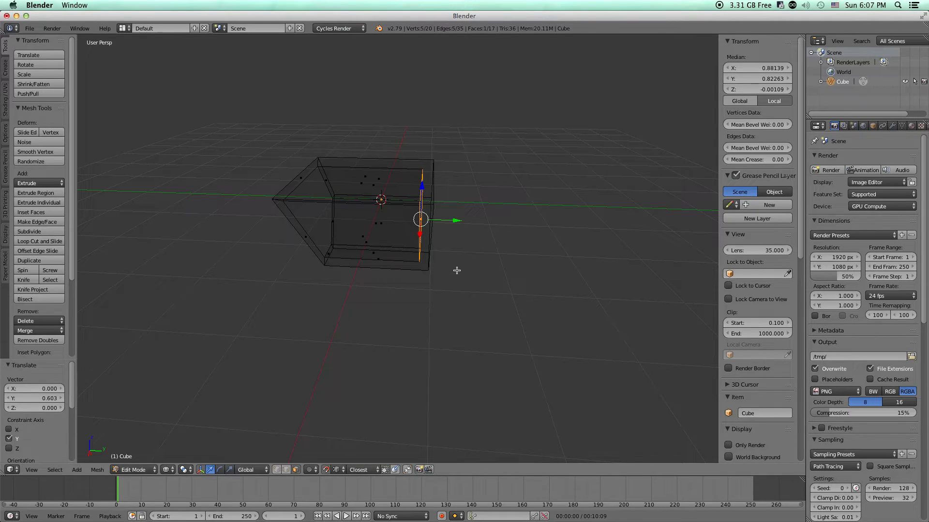
{"action": "left_click_drag", "start_coordinate": [456, 220], "coordinate": [432, 161]}
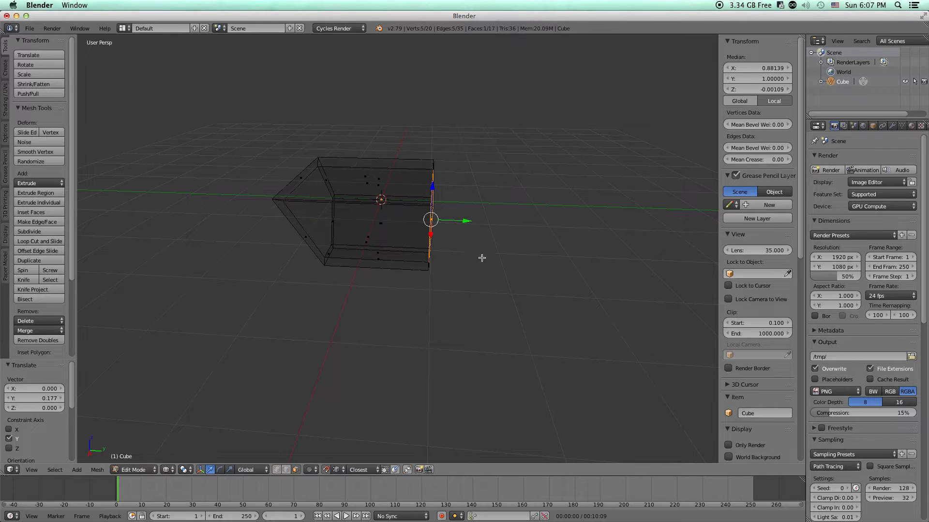
{"action": "mouse_move", "coordinate": [456, 247]}
{"action": "middle_mouse_down"}
{"action": "mouse_move", "coordinate": [358, 234]}
{"action": "mouse_move", "coordinate": [439, 247]}
{"action": "middle_mouse_up"}
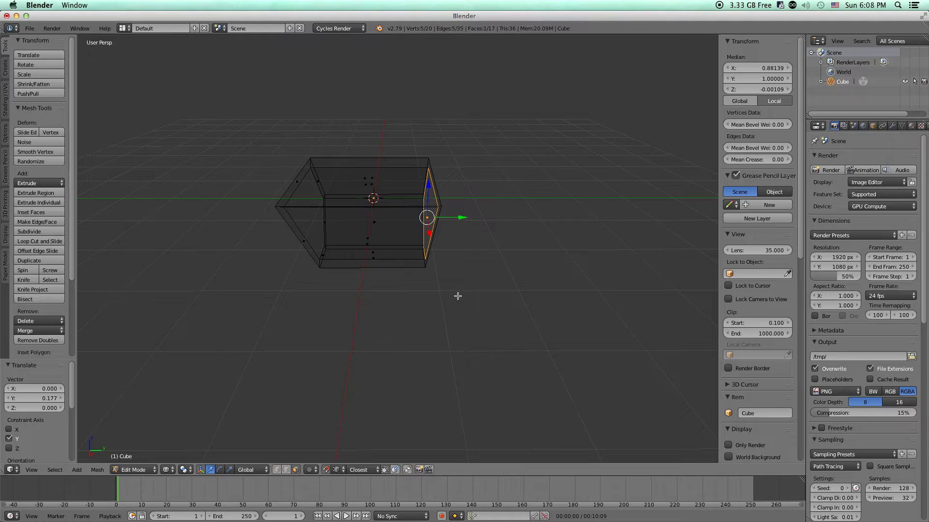
- Toggle snapping on and off several times and leave it turned off
{"action": "key", "text": "shift+Tab"}
{"action": "left_click", "coordinate": [326, 470]}
{"action": "key", "text": "shift+Tab"}
{"action": "key", "text": "shift+Tab"}
{"action": "key", "text": "shift+Tab"}
{"action": "key", "text": "shift+Tab"}
{"action": "key", "text": "shift+Tab"}
{"action": "key", "text": "shift+Tab"}
{"action": "key", "text": "shift+Tab"}
{"action": "key", "text": "shift+Tab"}
{"action": "key", "text": "shift+Tab"}
- Move the recess's inner face exactly -0.1 along the global Y axis
{"action": "mouse_move", "coordinate": [462, 217]}
{"action": "left_mouse_down"}
{"action": "mouse_move", "coordinate": [438, 205]}
{"action": "mouse_move", "coordinate": [458, 215]}
{"action": "left_mouse_up"}
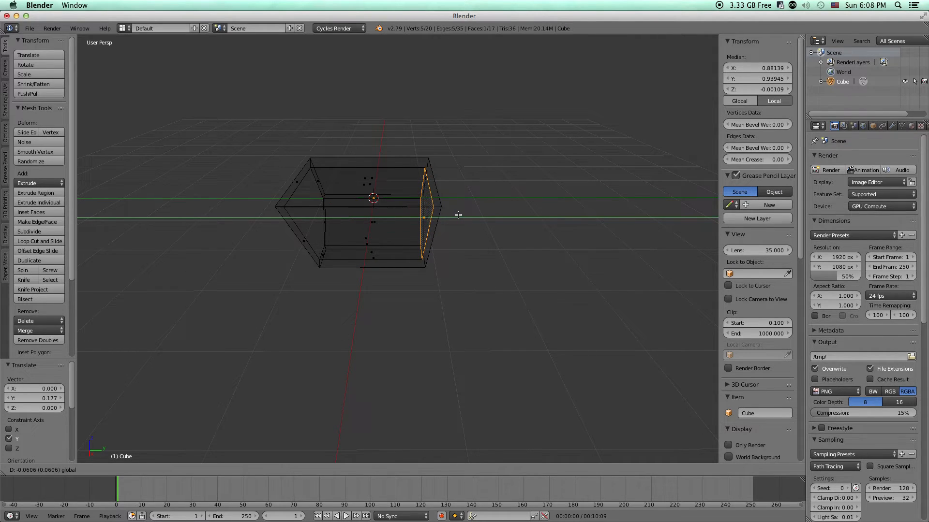
{"action": "key", "text": "period"}
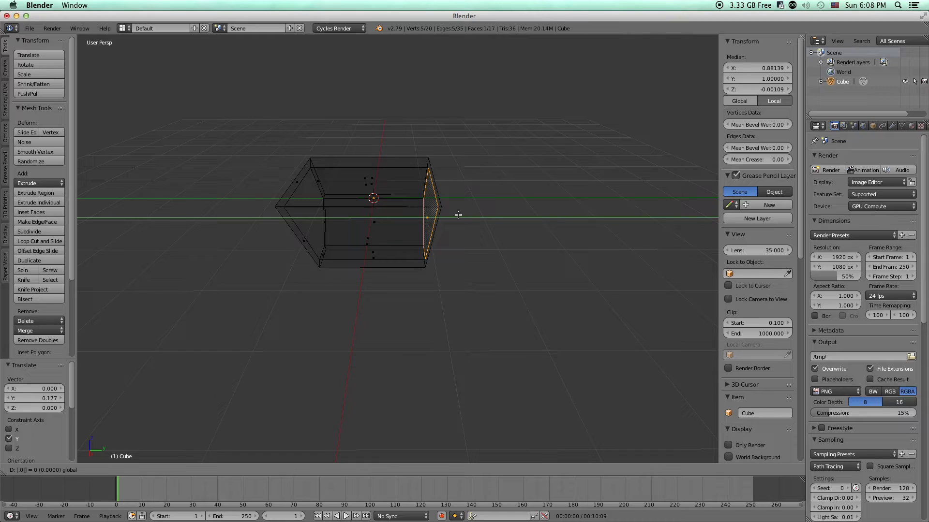
{"action": "type", "text": "5"}
{"action": "key", "text": "BackSpace"}
{"action": "key", "text": "BackSpace"}
{"action": "key", "text": "BackSpace"}
{"action": "type", "text": "-0.1"}
{"action": "key", "text": "Return"}
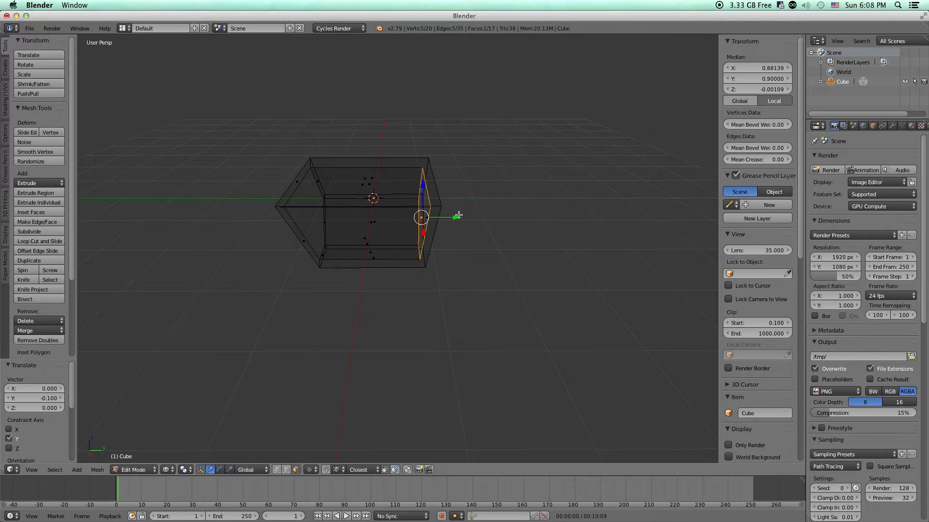
- Set the viewport to the top view in orthographic projection with the whole block in frame
{"action": "middle_click_drag", "start_coordinate": [468, 257], "coordinate": [434, 304]}
{"action": "scroll", "coordinate": [456, 225], "scroll_direction": "up", "scroll_amount": 4}
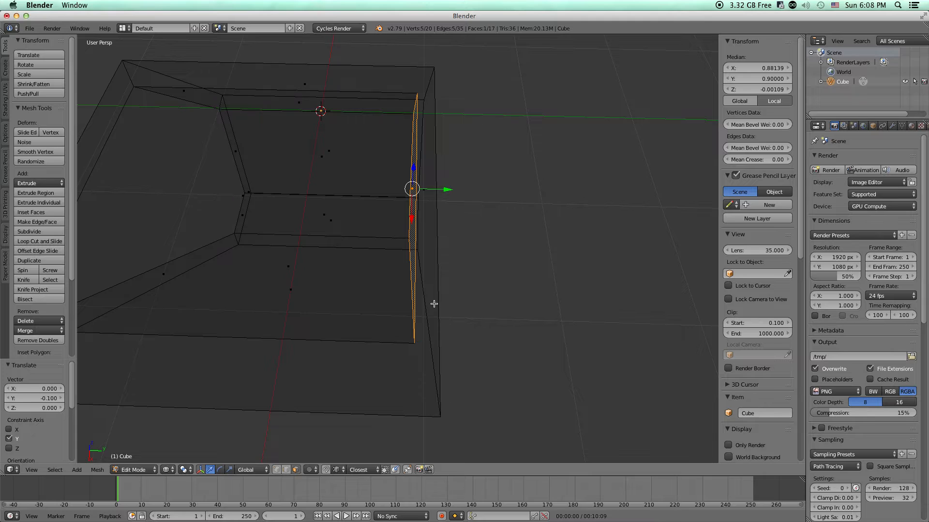
{"action": "key", "text": "KP_1"}
{"action": "key", "text": "KP_3"}
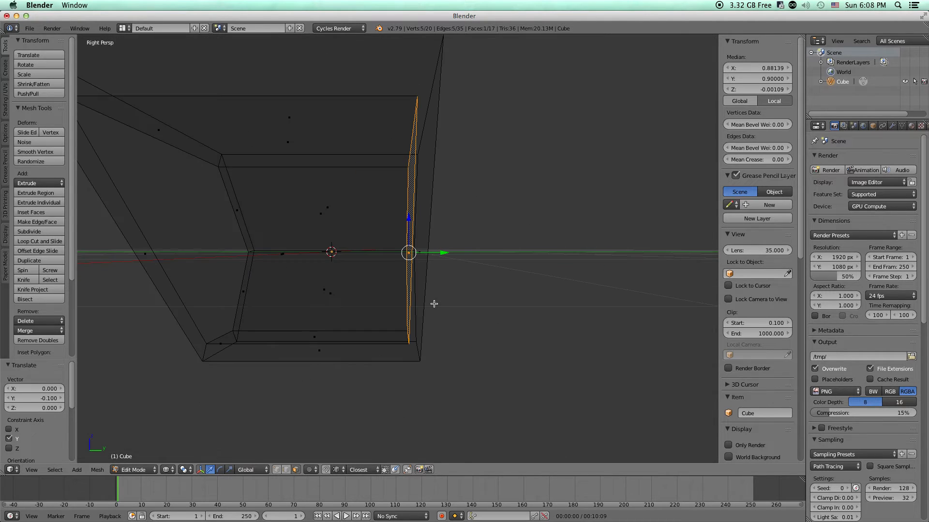
{"action": "key", "text": "KP_7"}
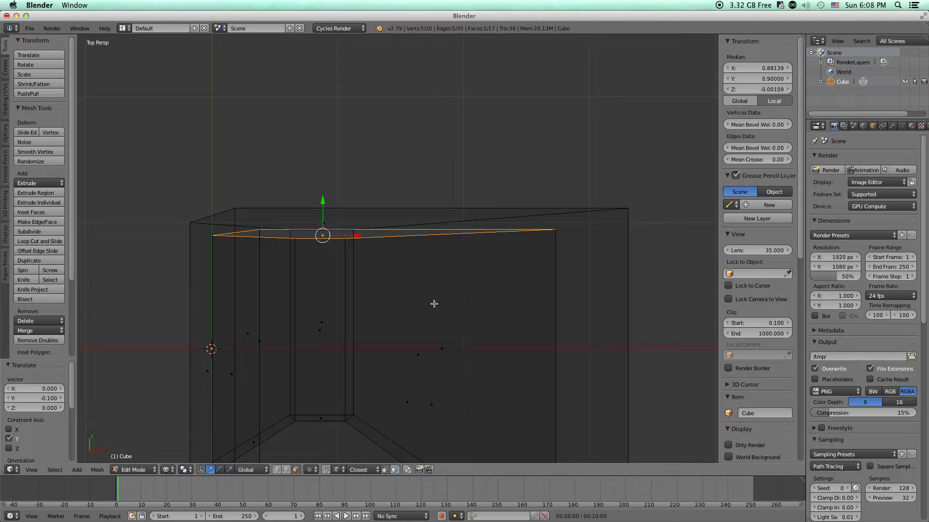
{"action": "key", "text": "KP_5"}
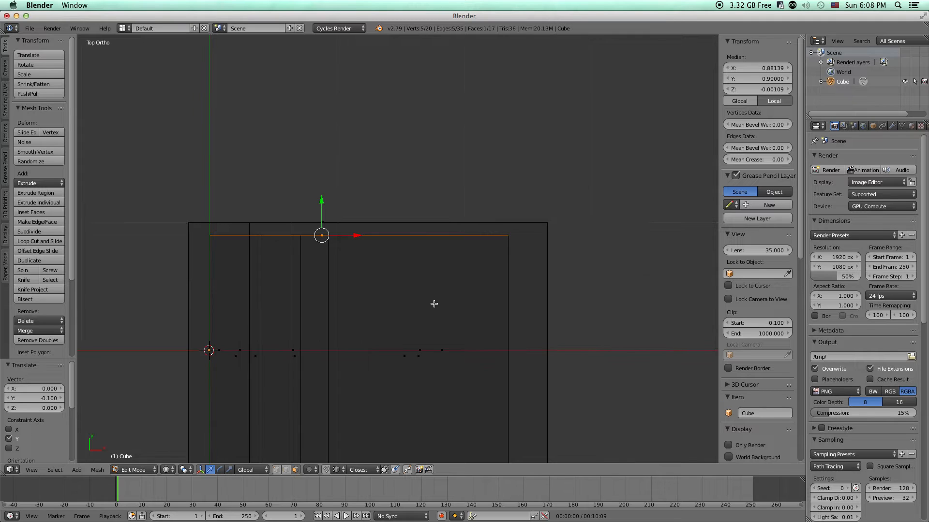
{"action": "scroll", "coordinate": [424, 293], "scroll_direction": "down", "scroll_amount": 3}
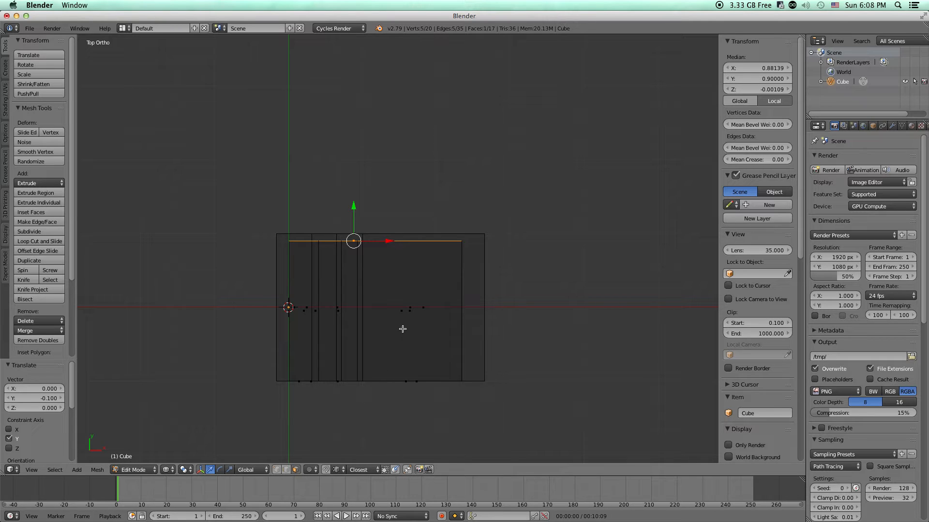
- Alternate between selecting all and nothing, pick single faces of the block, and deselect the whole mesh
{"action": "key", "text": "a"}
{"action": "key", "text": "a"}
{"action": "key", "text": "a"}
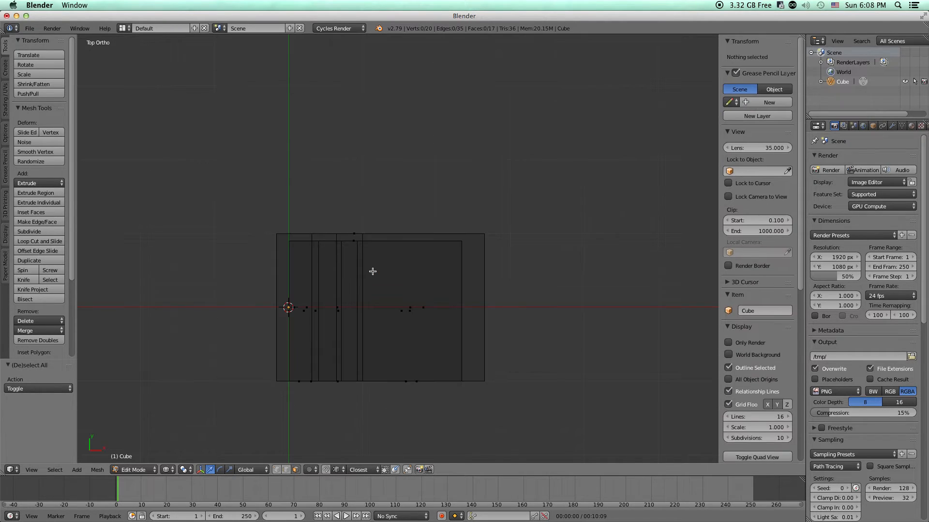
{"action": "key", "text": "a"}
{"action": "key", "text": "a"}
{"action": "right_click", "coordinate": [314, 315]}
{"action": "right_click", "coordinate": [443, 319]}
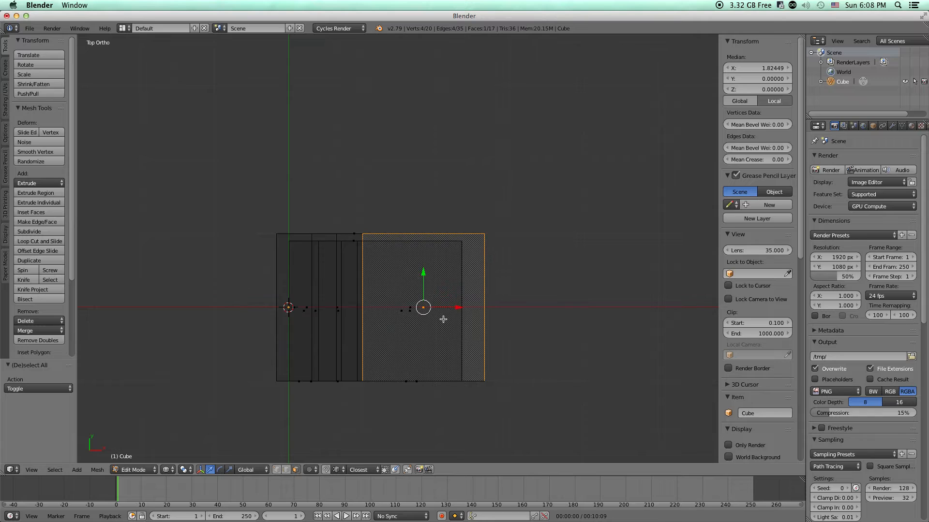
{"action": "key", "text": "a"}
{"action": "key", "text": "a"}
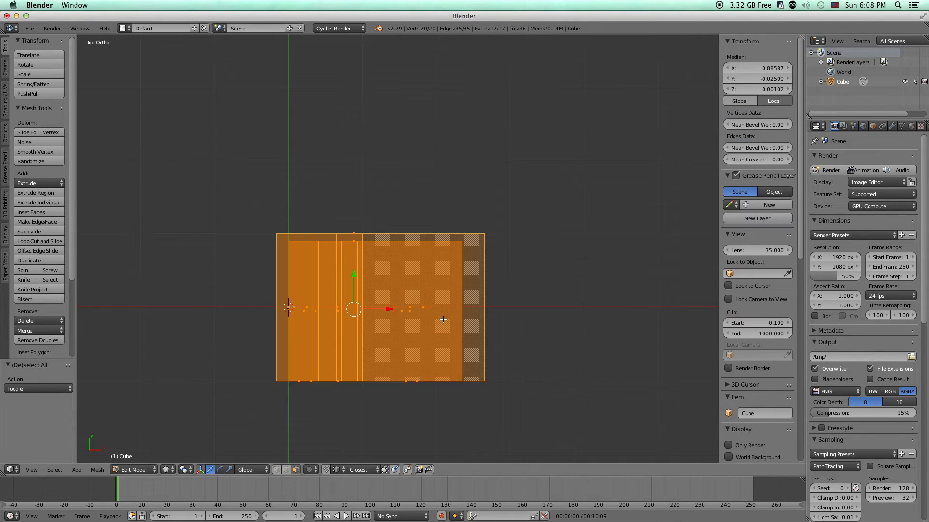
{"action": "key", "text": "a"}
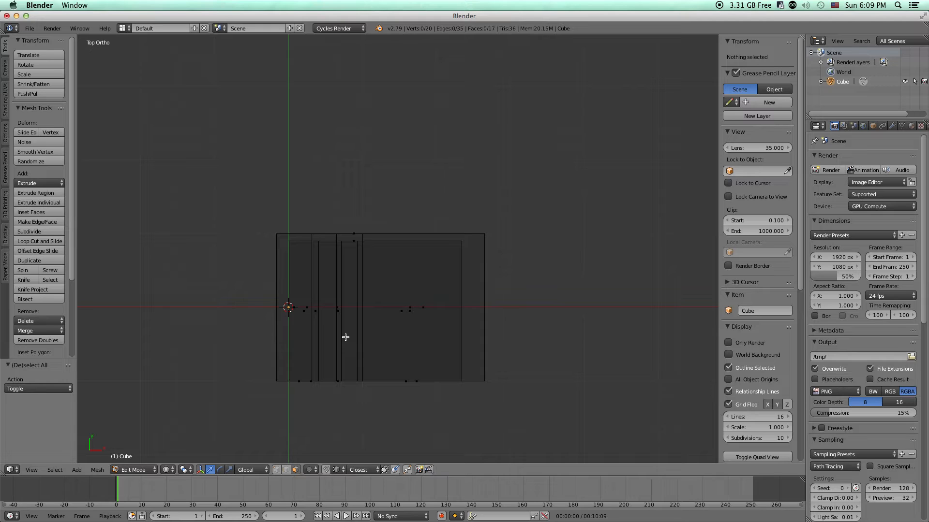
- Try to circle-select the block's negative Y side in face selection mode with a resized brush, and clear the selection
{"action": "key", "text": "c"}
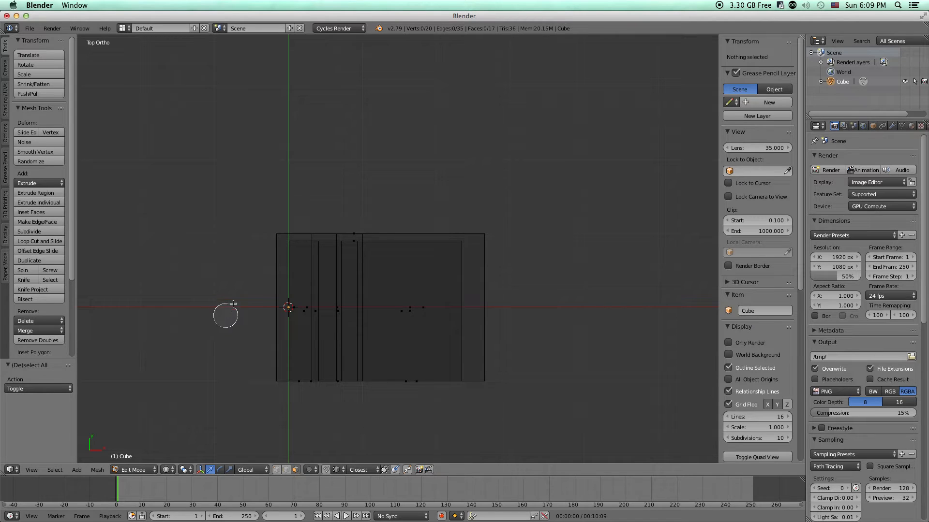
{"action": "scroll", "coordinate": [228, 273], "scroll_direction": "down", "scroll_amount": 3}
{"action": "scroll", "coordinate": [235, 284], "scroll_direction": "down", "scroll_amount": 10}
{"action": "scroll", "coordinate": [235, 284], "scroll_direction": "up", "scroll_amount": 10}
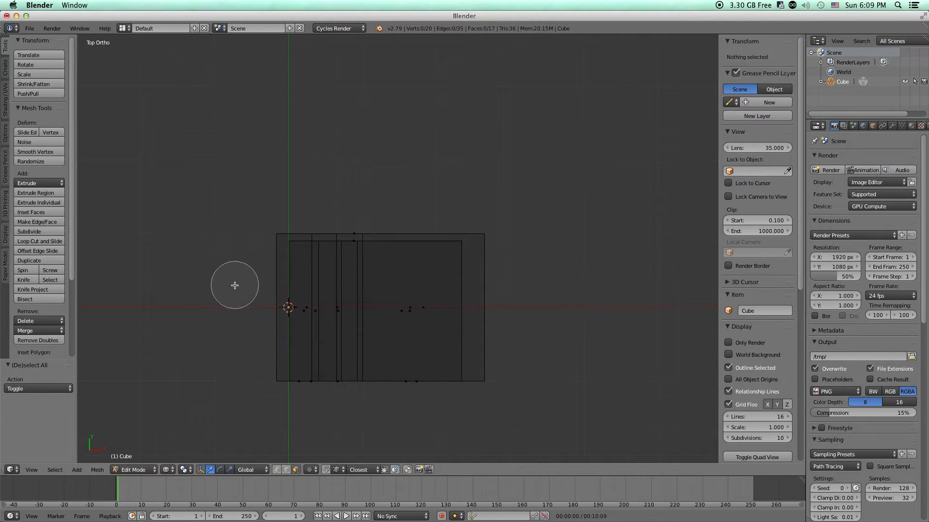
{"action": "scroll", "coordinate": [235, 286], "scroll_direction": "down", "scroll_amount": 8}
{"action": "scroll", "coordinate": [234, 285], "scroll_direction": "up", "scroll_amount": 5}
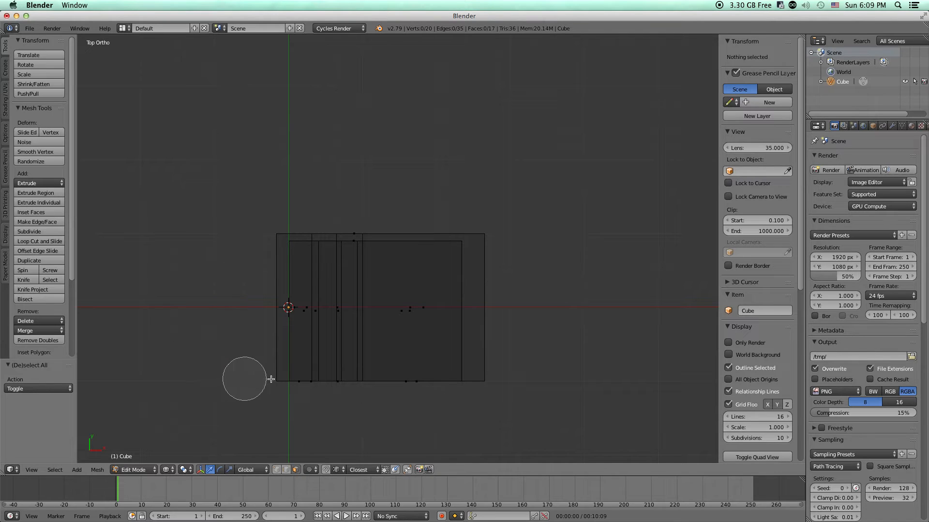
{"action": "mouse_move", "coordinate": [244, 379]}
{"action": "left_mouse_down"}
{"action": "mouse_move", "coordinate": [417, 385]}
{"action": "mouse_move", "coordinate": [477, 338]}
{"action": "mouse_move", "coordinate": [392, 308]}
{"action": "mouse_move", "coordinate": [300, 306]}
{"action": "mouse_move", "coordinate": [197, 276]}
{"action": "left_mouse_up"}
{"action": "key", "text": "Escape"}
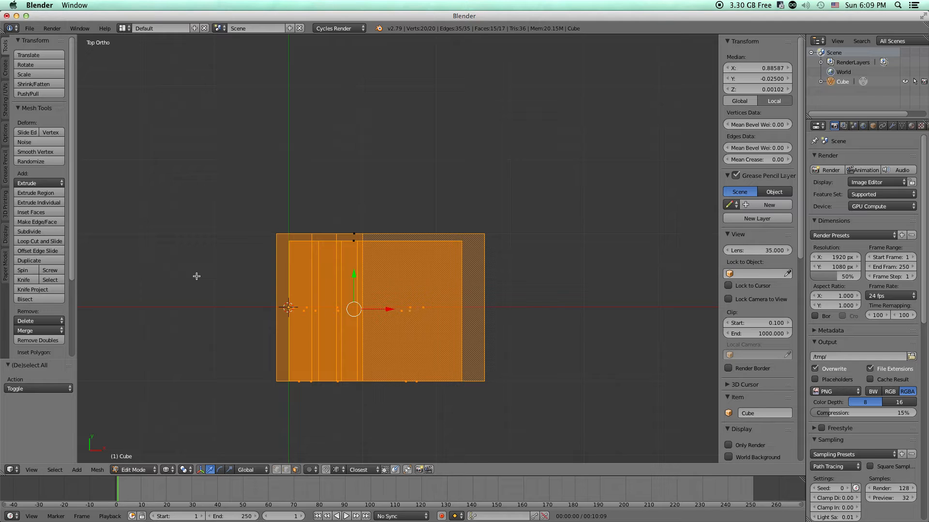
{"action": "key", "text": "a"}
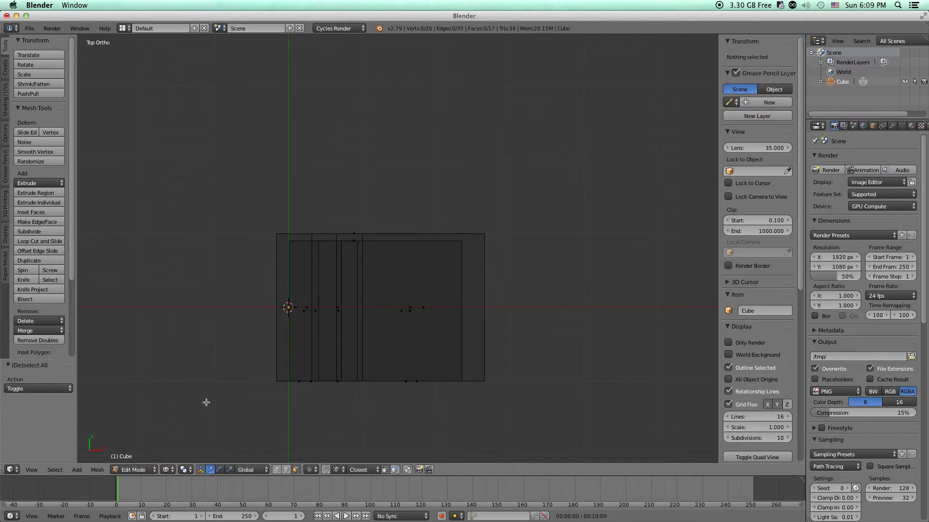
- In vertex selection mode, circle-select all vertices on the block's negative Y side and move them about 0.373 along Y
{"action": "left_click", "coordinate": [277, 471]}
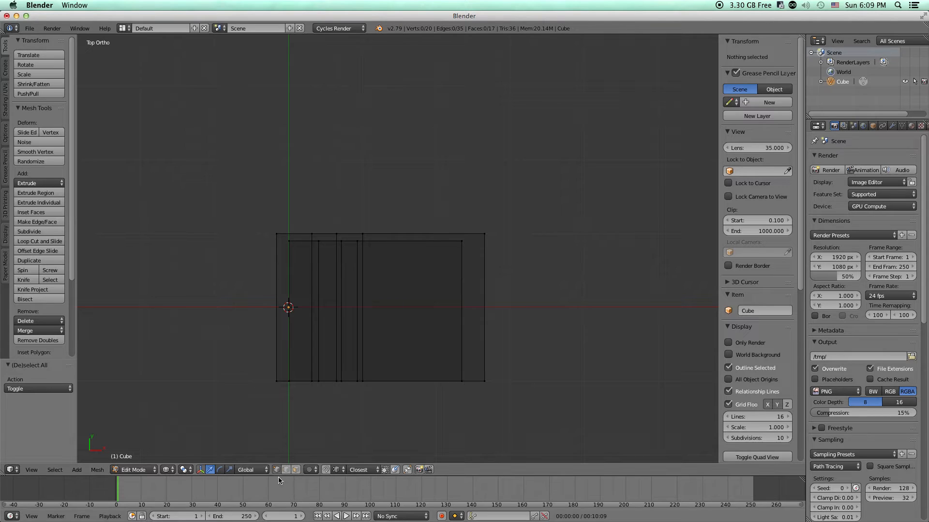
{"action": "key", "text": "c"}
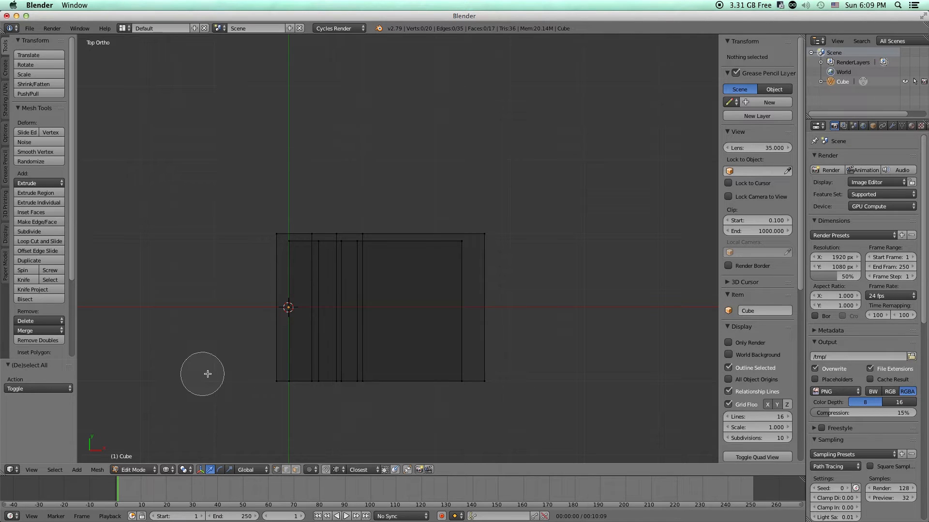
{"action": "left_click_drag", "start_coordinate": [264, 380], "coordinate": [486, 381]}
{"action": "key", "text": "Escape"}
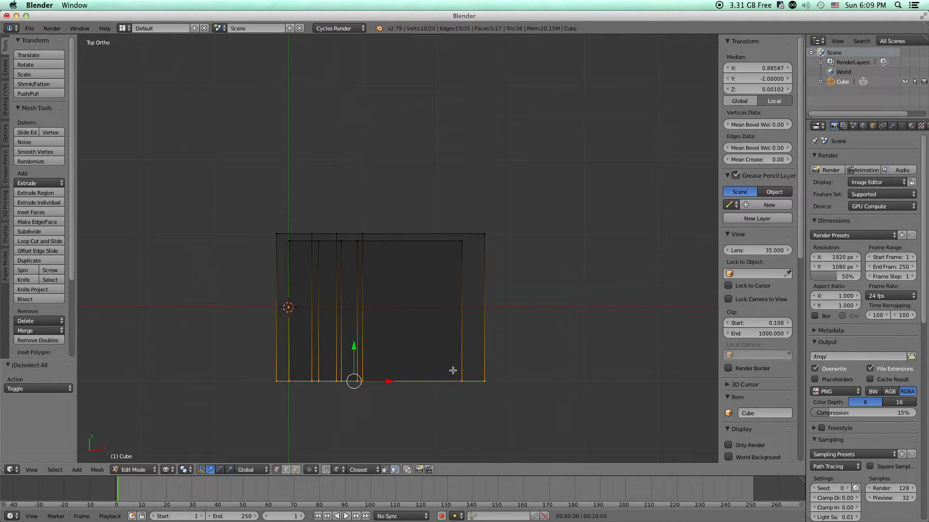
{"action": "left_click_drag", "start_coordinate": [357, 349], "coordinate": [298, 352]}
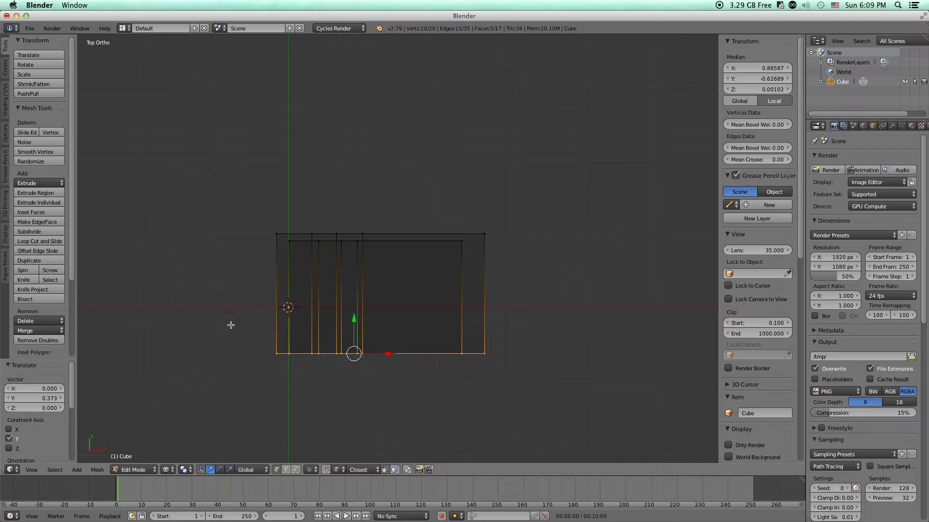
- From the top view, box-select all vertices on the block's negative Y side and move them about -0.072 along Y
{"action": "key", "text": "a"}
{"action": "middle_click_drag", "start_coordinate": [411, 357], "coordinate": [319, 266]}
{"action": "key", "text": "KP_1"}
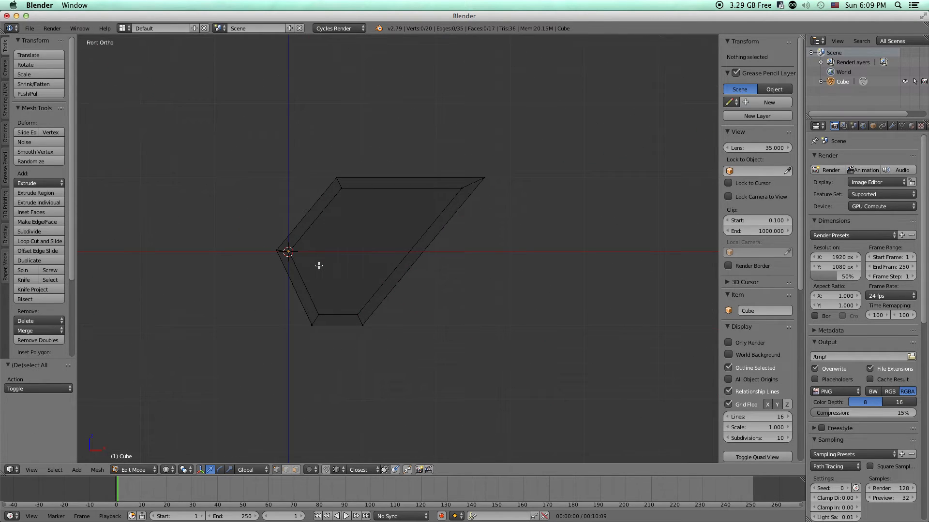
{"action": "key", "text": "KP_7"}
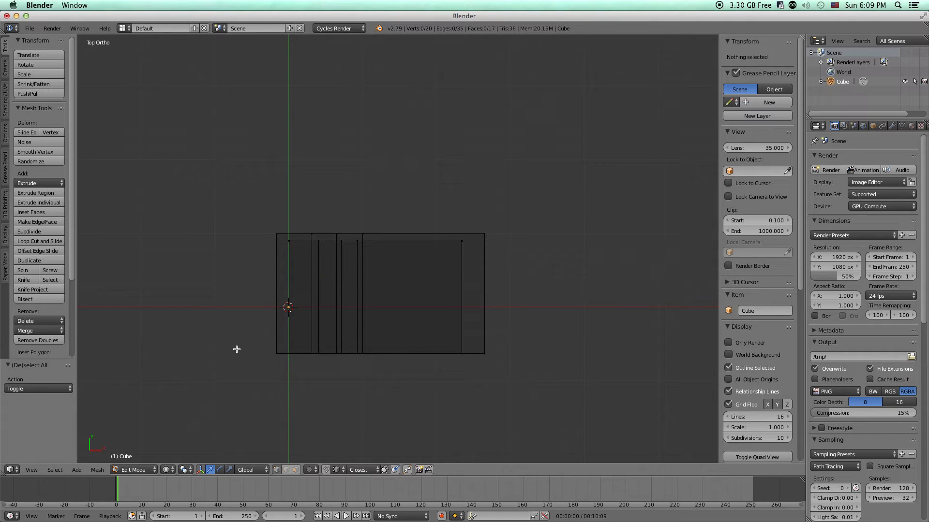
{"action": "key", "text": "b"}
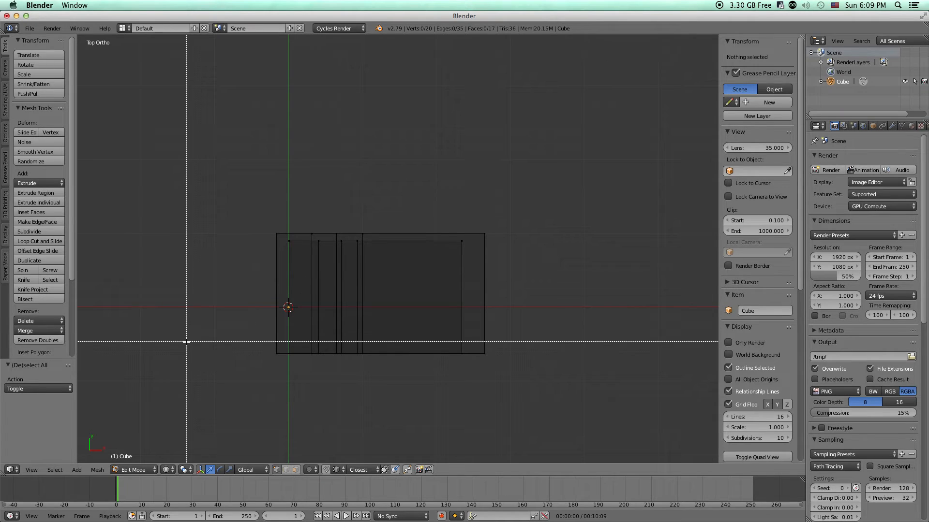
{"action": "left_click_drag", "start_coordinate": [186, 342], "coordinate": [568, 369]}
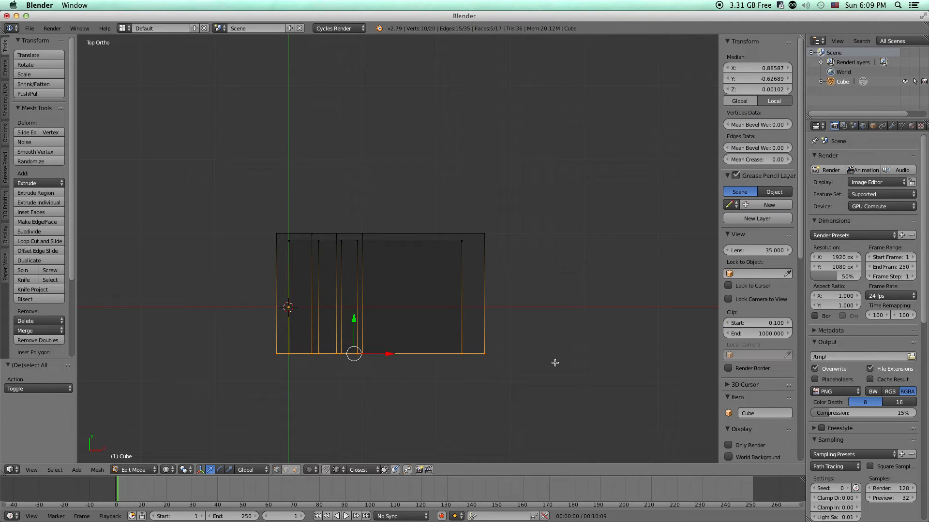
{"action": "mouse_move", "coordinate": [352, 319]}
{"action": "left_mouse_down"}
{"action": "mouse_move", "coordinate": [348, 251]}
{"action": "mouse_move", "coordinate": [351, 325]}
{"action": "left_mouse_up"}
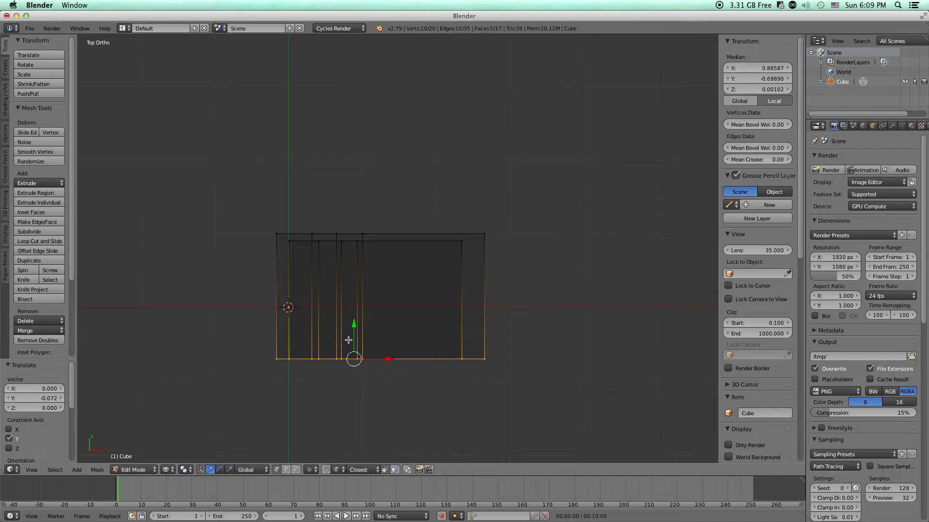
- Extend the selection with box select and circle select along the block's positive Y side, and clear the selection with the circle brush
{"action": "key", "text": "b"}
{"action": "left_click_drag", "start_coordinate": [215, 201], "coordinate": [363, 261]}
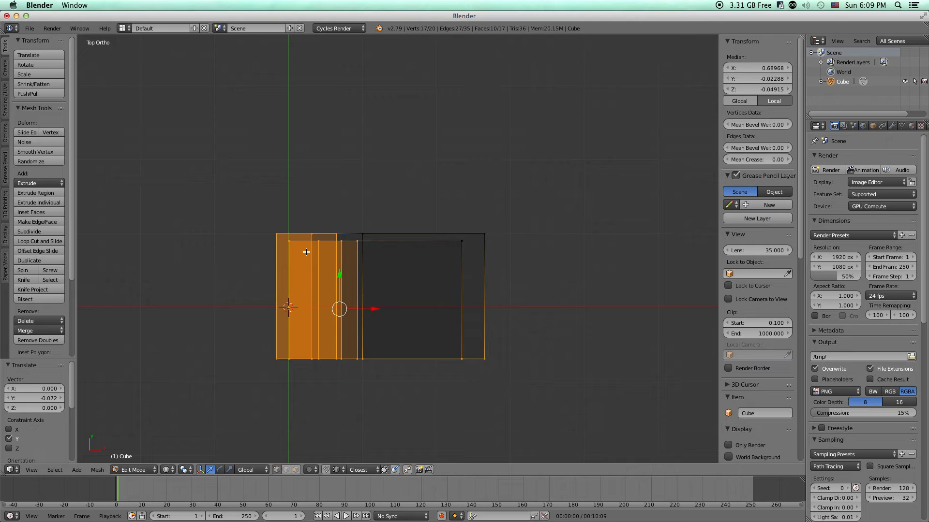
{"action": "key", "text": "c"}
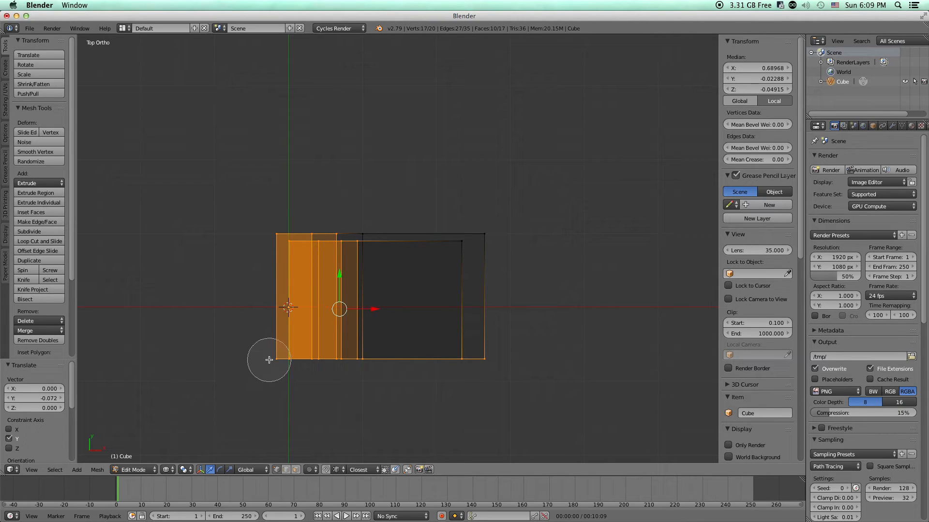
{"action": "left_click", "coordinate": [485, 236]}
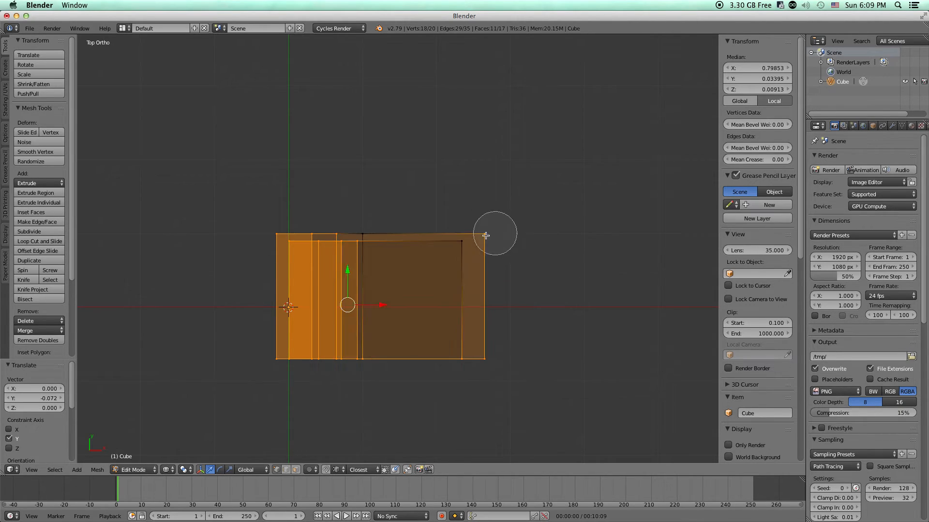
{"action": "left_click_drag", "start_coordinate": [486, 236], "coordinate": [386, 224]}
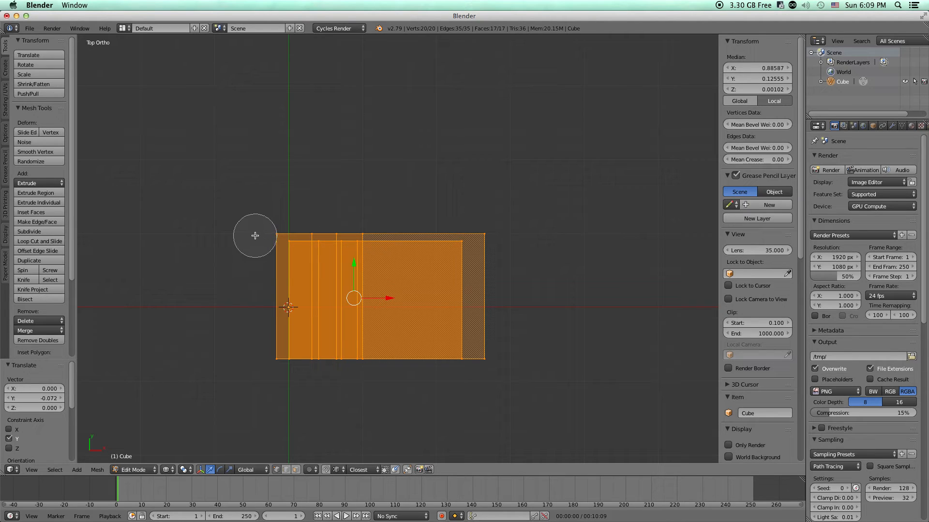
{"action": "mouse_move", "coordinate": [255, 236]}
{"action": "middle_mouse_down"}
{"action": "mouse_move", "coordinate": [481, 232]}
{"action": "mouse_move", "coordinate": [475, 354]}
{"action": "mouse_move", "coordinate": [263, 353]}
{"action": "middle_mouse_up"}
{"action": "right_click", "coordinate": [246, 321]}
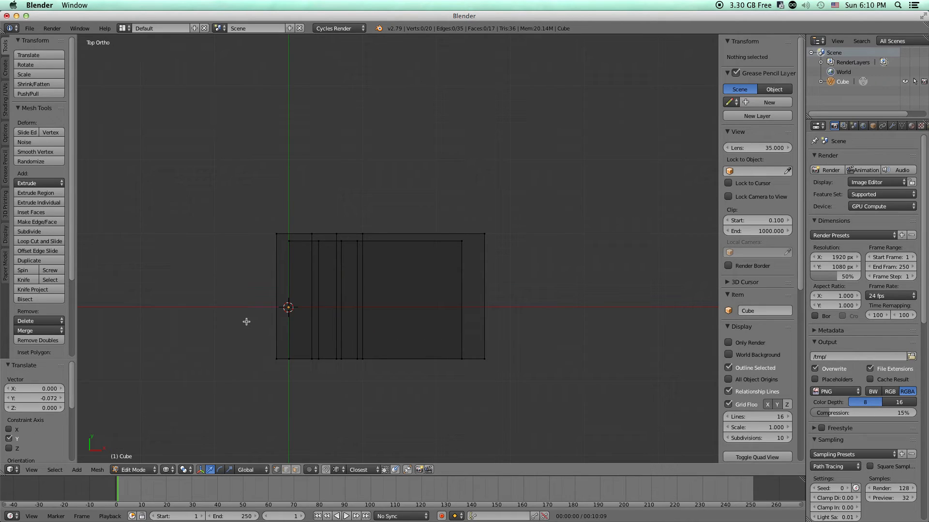
- Return to Object Mode and show the block in solid shading with a perspective view
{"action": "key", "text": "Tab"}
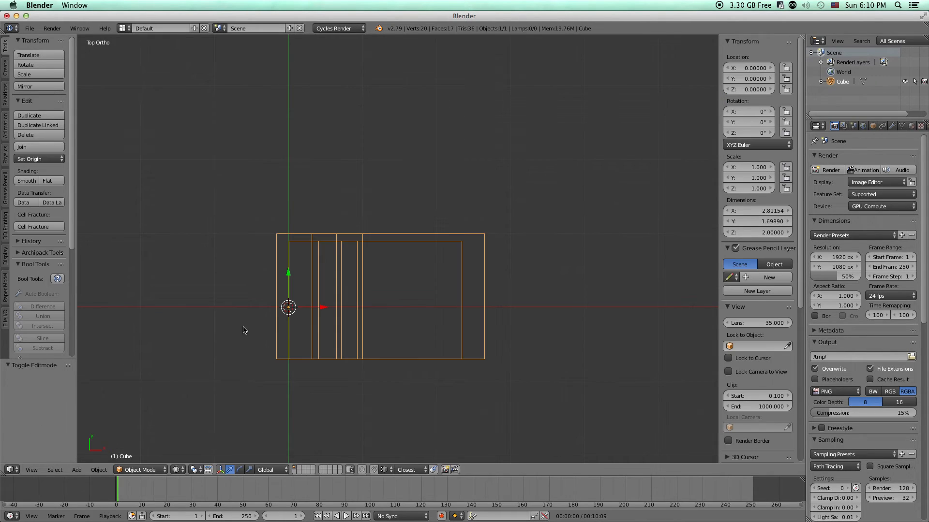
{"action": "mouse_move", "coordinate": [262, 384]}
{"action": "middle_mouse_down"}
{"action": "mouse_move", "coordinate": [237, 292]}
{"action": "mouse_move", "coordinate": [258, 271]}
{"action": "mouse_move", "coordinate": [353, 271]}
{"action": "mouse_move", "coordinate": [357, 300]}
{"action": "middle_mouse_up"}
{"action": "key", "text": "z"}
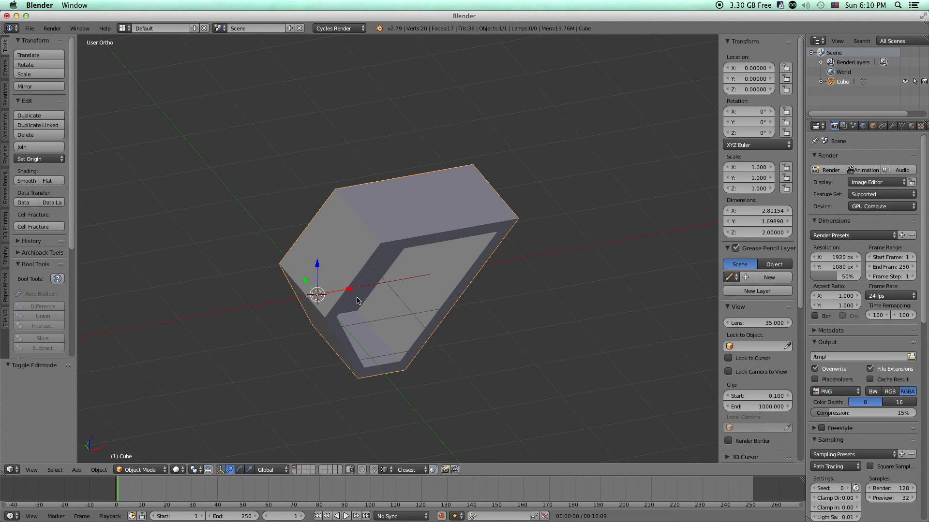
{"action": "key", "text": "KP_5"}
{"action": "scroll", "coordinate": [366, 303], "scroll_direction": "down", "scroll_amount": 5}
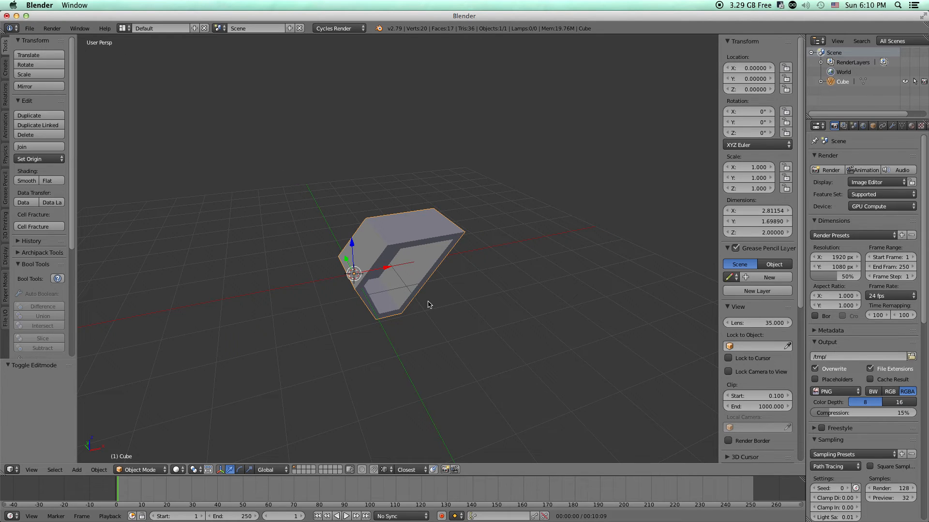
- Move the whole object freely by about -1.291 in X, 0.220 in Y and 0.322 in Z
{"action": "middle_click_drag", "start_coordinate": [428, 305], "coordinate": [400, 300]}
{"action": "key", "text": "g"}
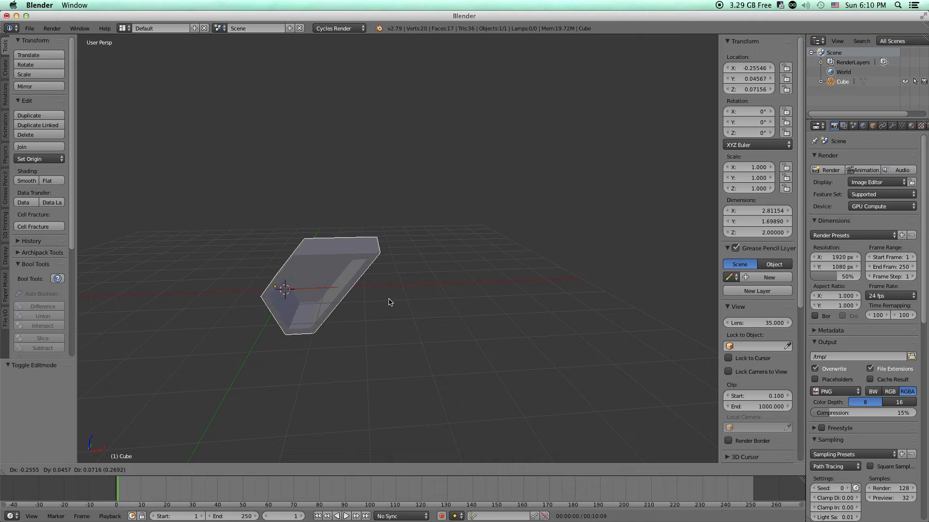
{"action": "left_click", "coordinate": [288, 281]}
{"action": "middle_click_drag", "start_coordinate": [449, 321], "coordinate": [539, 289]}
- Rotate the object by exactly -90° about the global X axis
{"action": "key", "text": "r"}
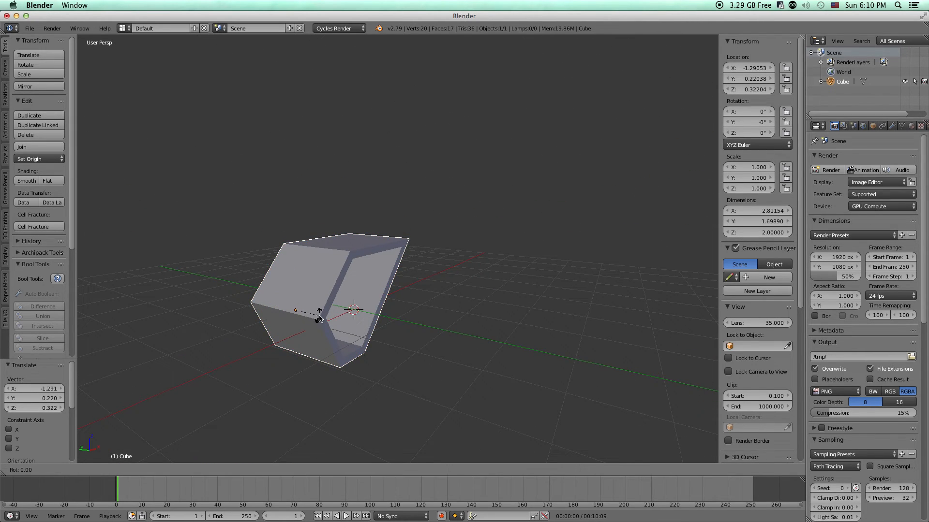
{"action": "key", "text": "x"}
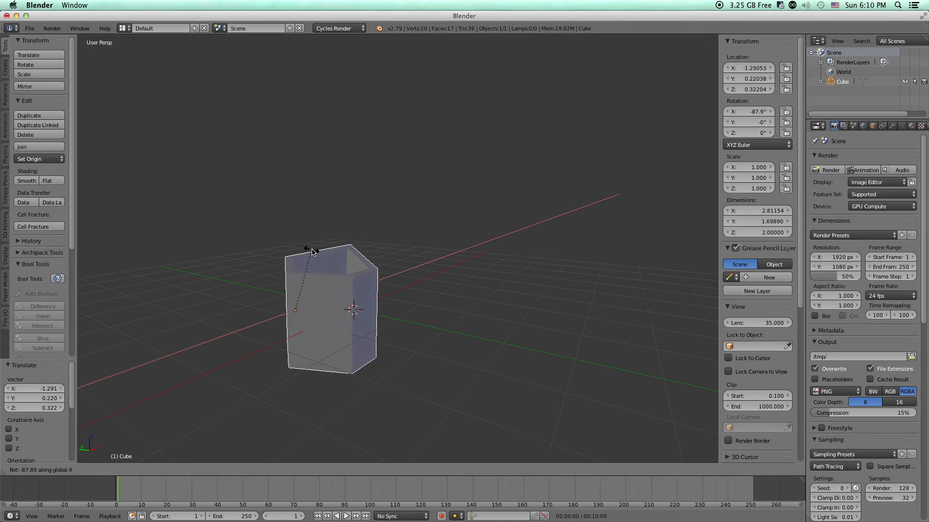
{"action": "type", "text": "-90"}
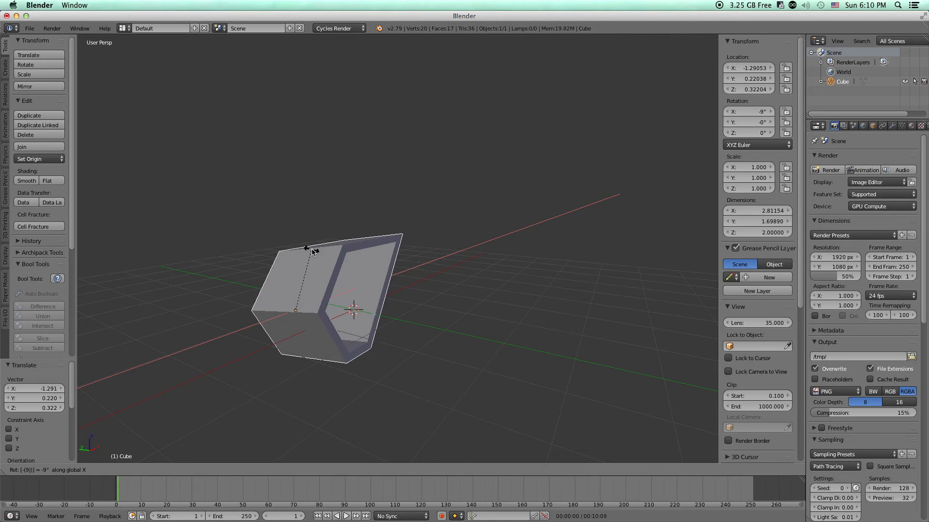
{"action": "key", "text": "Return"}
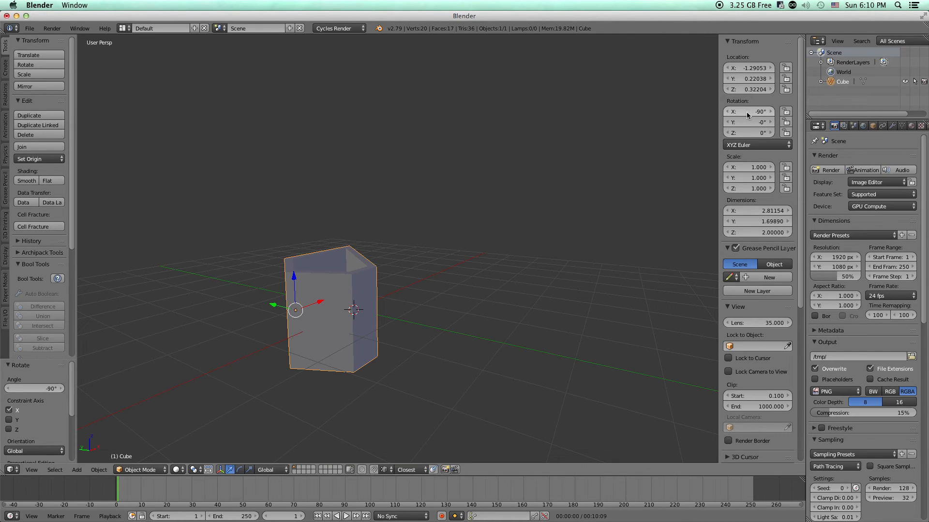
- Try changing the object's X rotation and Y location freely, and set its location to 0 on X, Y and Z
{"action": "left_click_drag", "start_coordinate": [746, 112], "coordinate": [788, 111]}
{"action": "left_click_drag", "start_coordinate": [749, 78], "coordinate": [723, 78]}
{"action": "left_click", "coordinate": [757, 68]}
{"action": "type", "text": "0"}
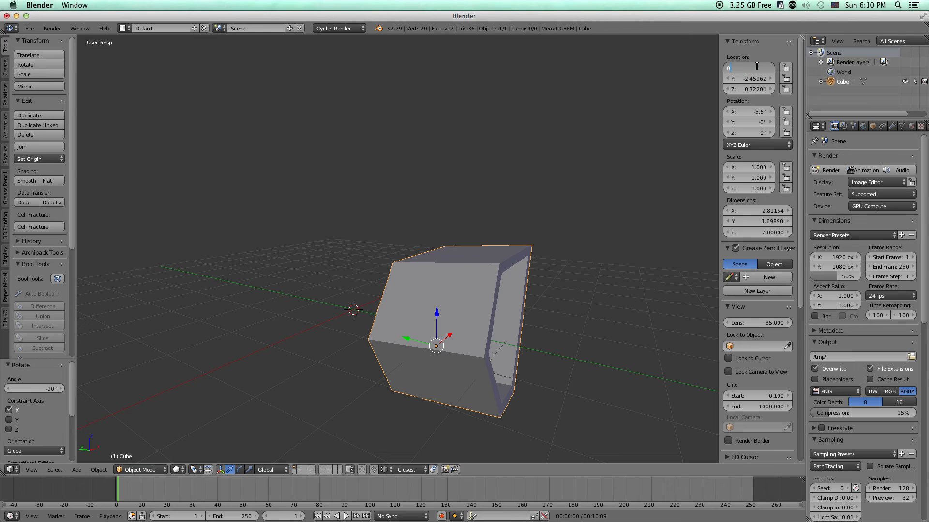
{"action": "key", "text": "Tab"}
{"action": "type", "text": "0"}
{"action": "key", "text": "Tab"}
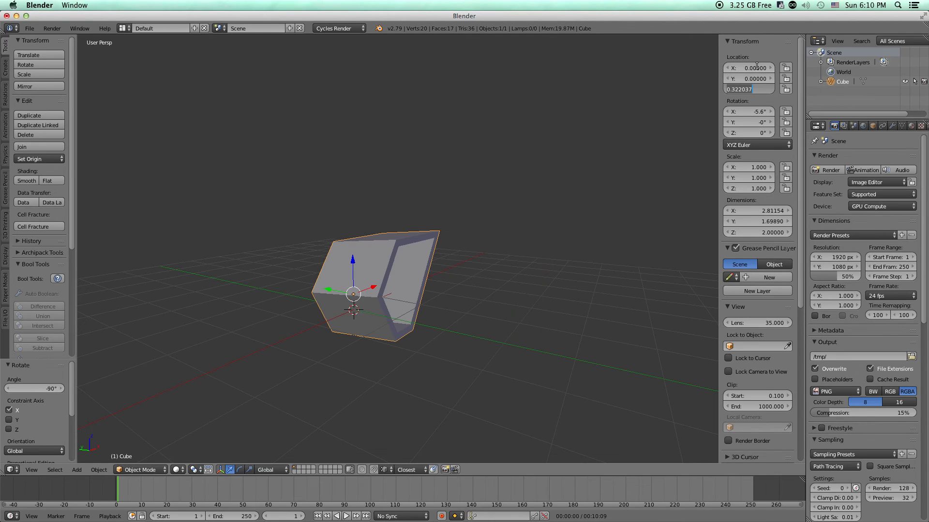
{"action": "type", "text": "0"}
{"action": "key", "text": "Tab"}
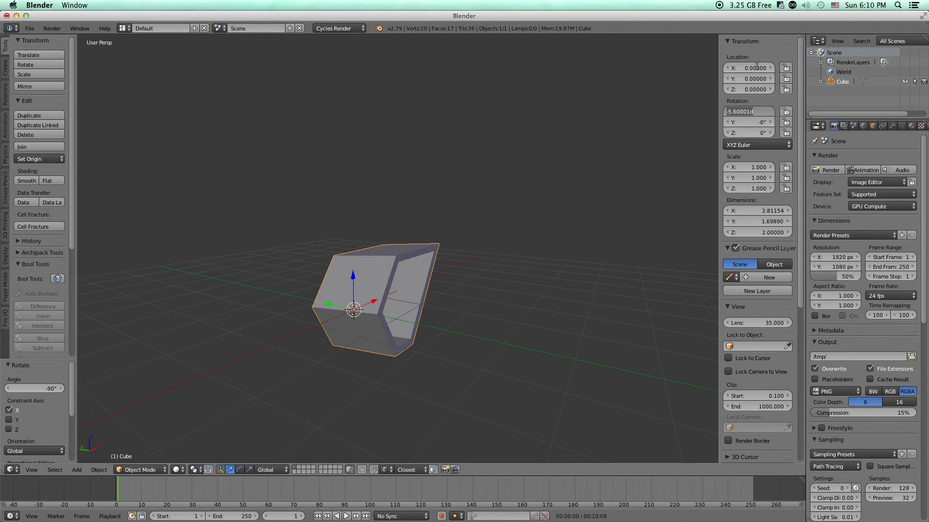
- Set the object's X rotation to -90°
{"action": "key", "text": "BackSpace"}
{"action": "type", "text": "-90"}
{"action": "key", "text": "Return"}
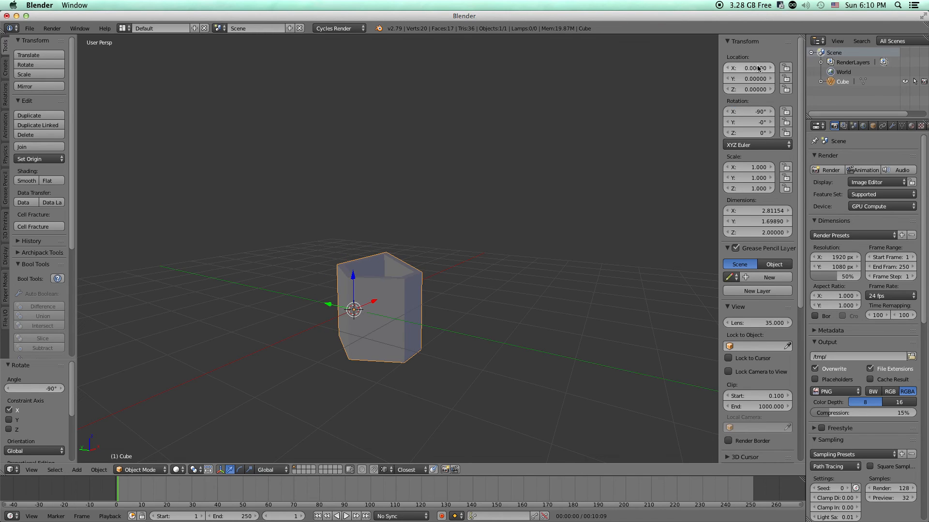
- Apply the object's rotation and scale to its mesh
{"action": "middle_click_drag", "start_coordinate": [471, 307], "coordinate": [402, 359]}
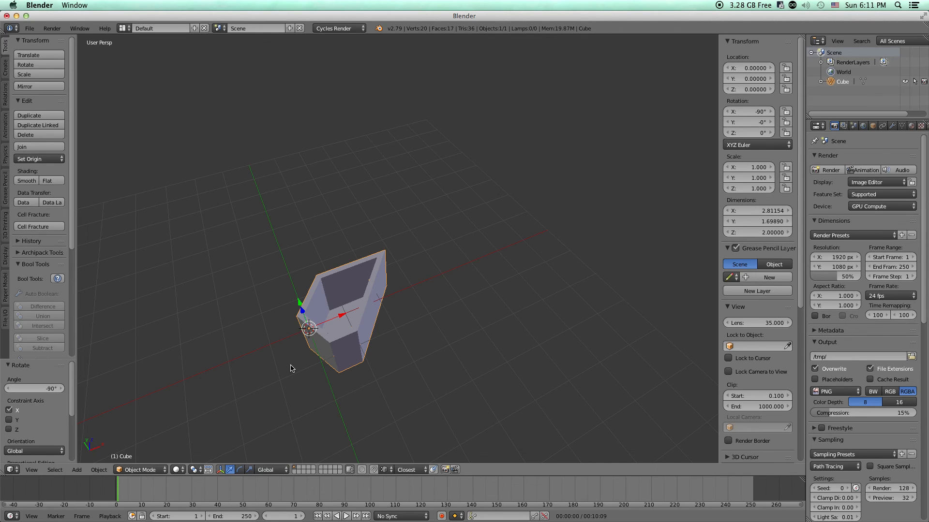
{"action": "key", "text": "ctrl+a"}
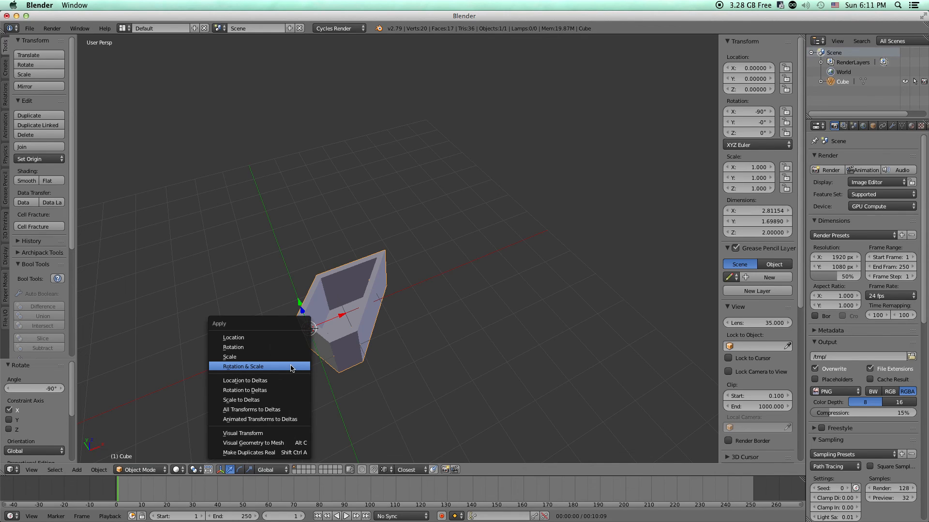
{"action": "left_click", "coordinate": [232, 367]}
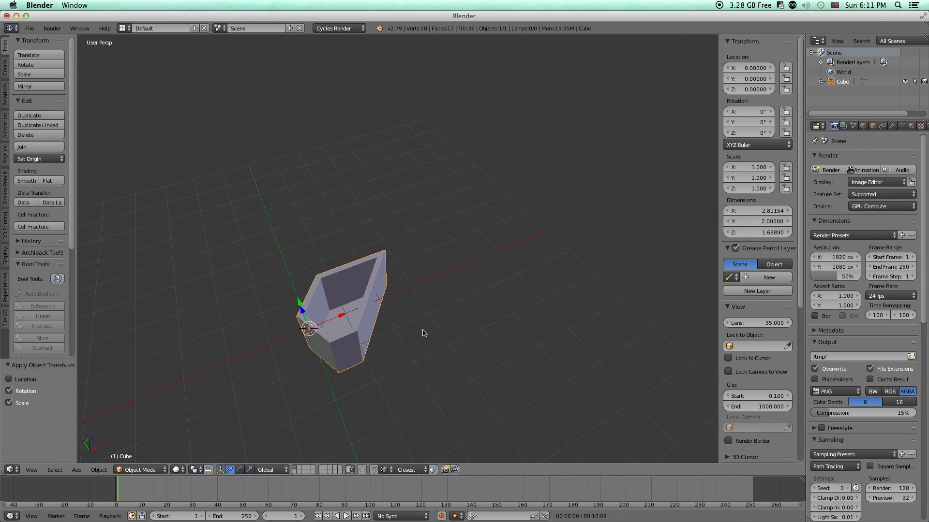
{"action": "scroll", "coordinate": [327, 360], "scroll_direction": "up", "scroll_amount": 4}
{"action": "middle_click_drag", "start_coordinate": [311, 373], "coordinate": [490, 202], "text": "shift"}
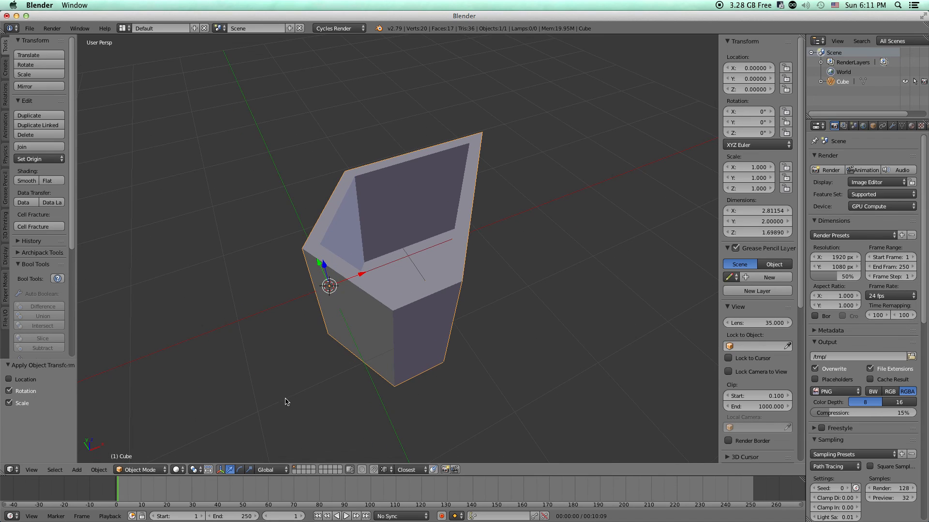
{"action": "mouse_move", "coordinate": [320, 383]}
{"action": "middle_mouse_down"}
{"action": "mouse_move", "coordinate": [382, 340]}
{"action": "mouse_move", "coordinate": [526, 315]}
{"action": "mouse_move", "coordinate": [437, 342]}
{"action": "mouse_move", "coordinate": [369, 390]}
{"action": "mouse_move", "coordinate": [311, 375]}
{"action": "middle_mouse_up"}
{"action": "scroll", "coordinate": [338, 315], "scroll_direction": "down", "scroll_amount": 4}
{"action": "middle_click_drag", "start_coordinate": [357, 307], "coordinate": [402, 299]}
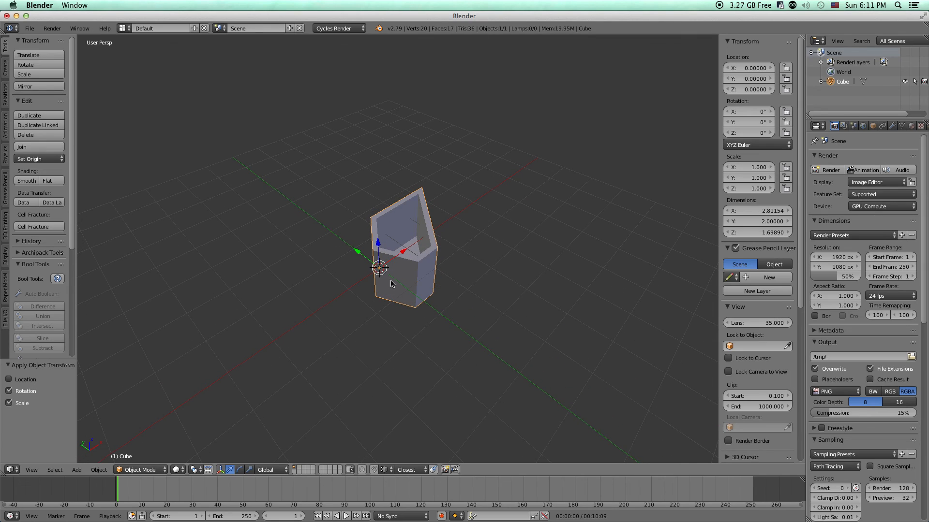